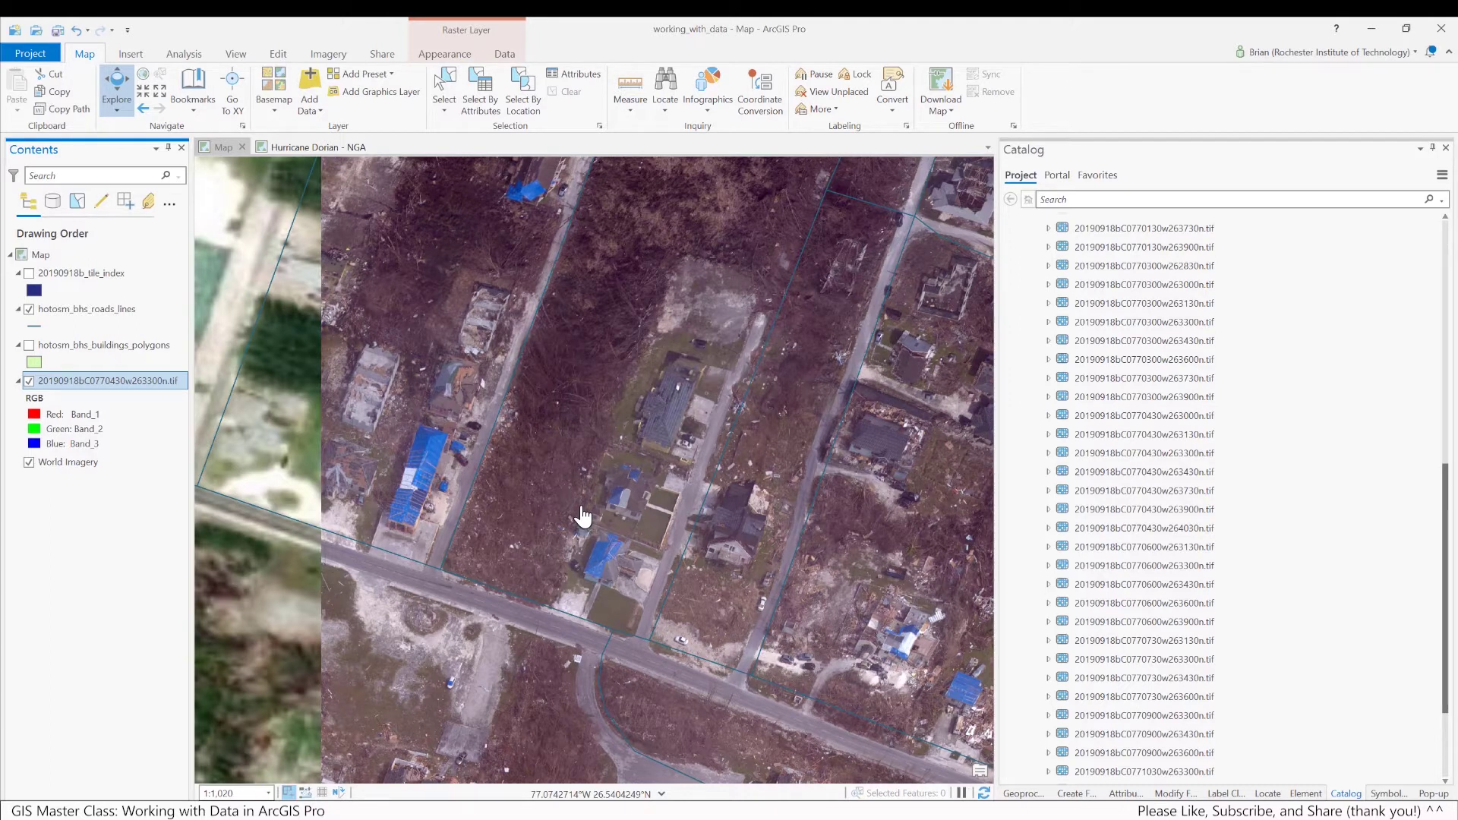
Save the working_with_data project from the Quick Access Toolbar
click(57, 33)
Turn off the drone raster, roads and World Imagery layers in Contents
click(29, 381)
click(30, 310)
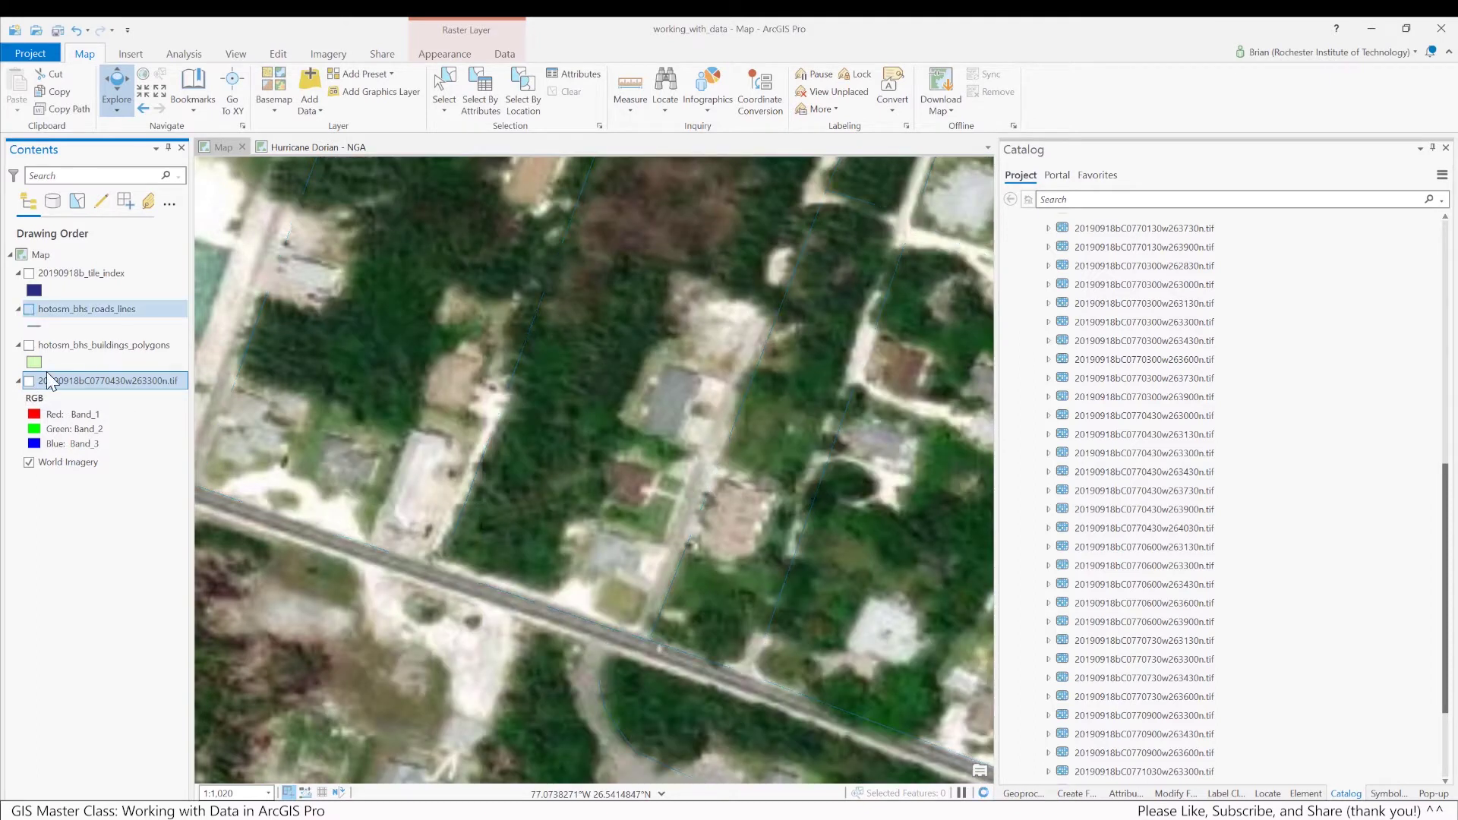
click(29, 462)
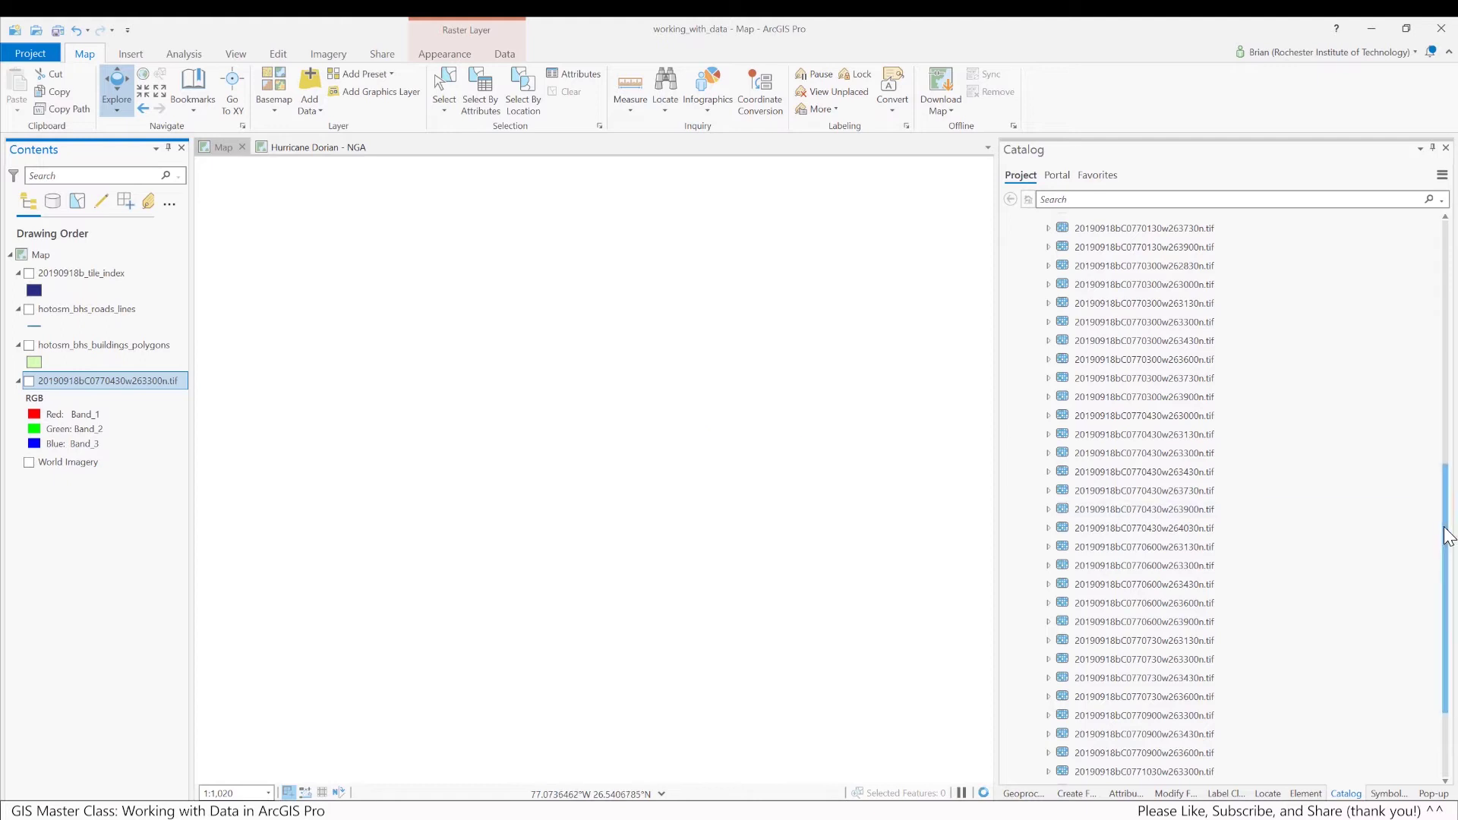
Collapse 20190918b_RGB in Catalog to show the temp folder's top-level contents
drag(1445, 462, 1432, 302)
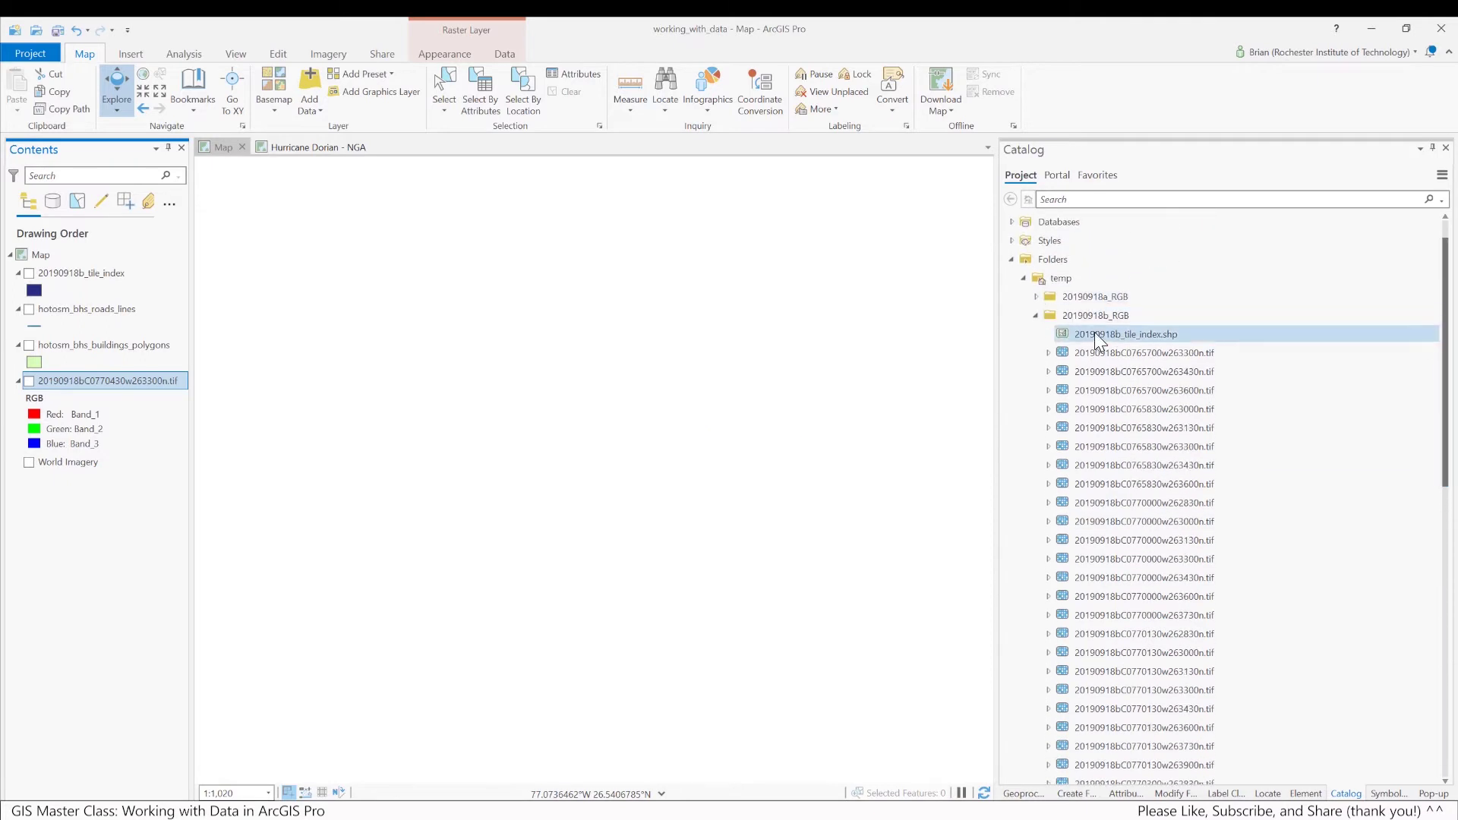
click(1037, 317)
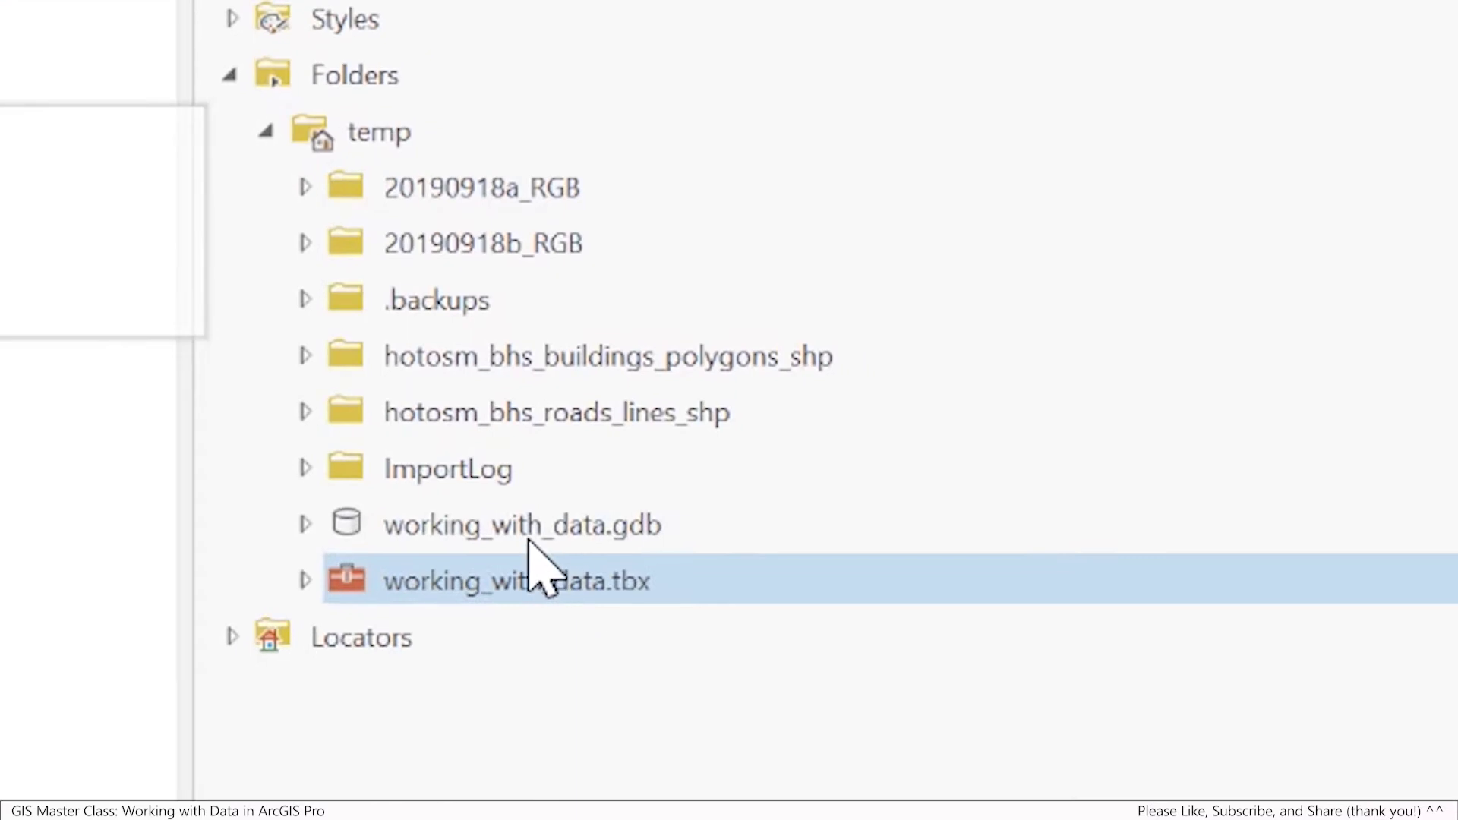
click(531, 536)
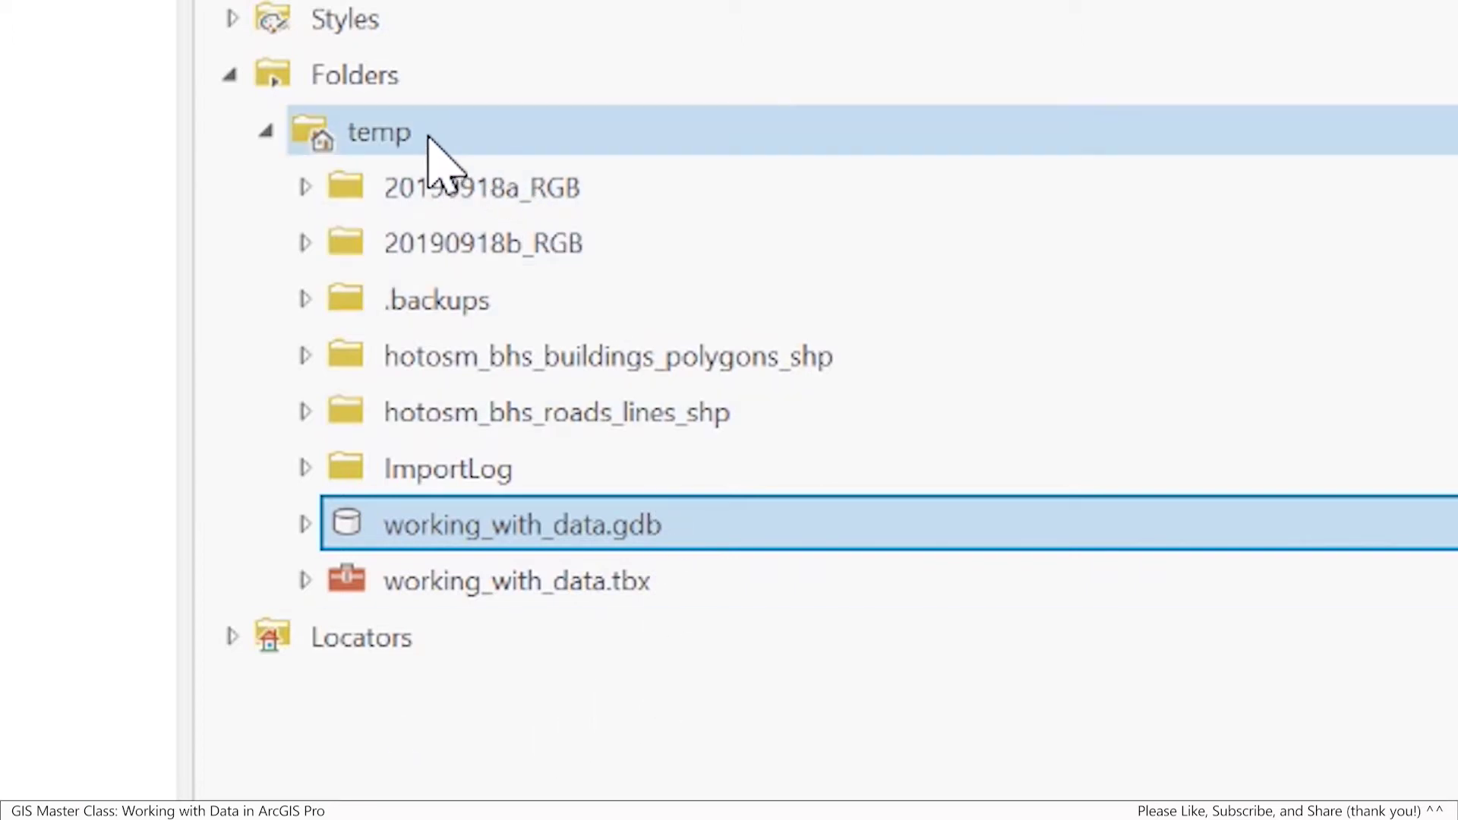
Add a file geodatabase named dorian_damage to the temp folder
click(457, 133)
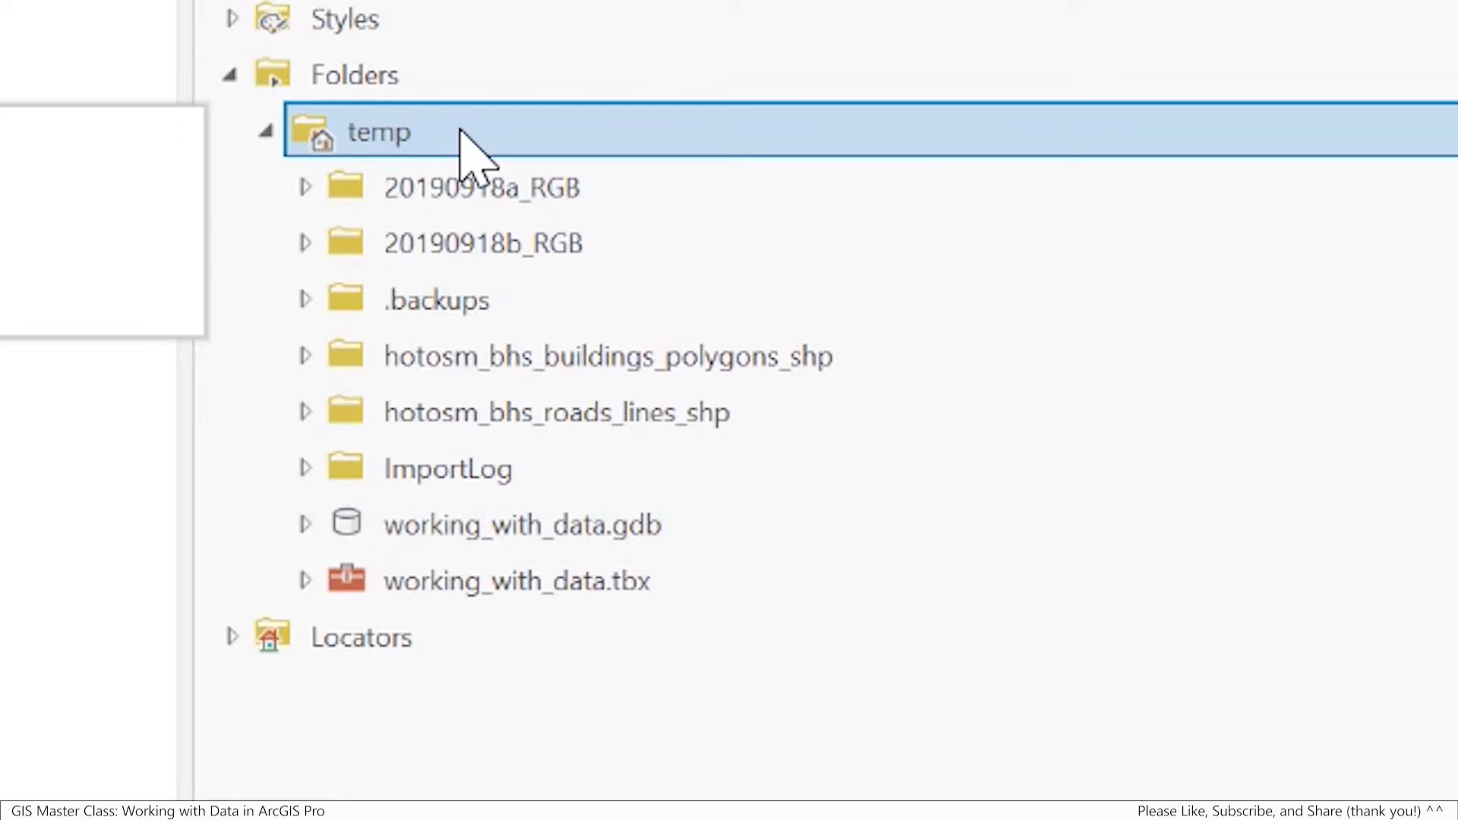
right_click(459, 130)
mouse_move(571, 153)
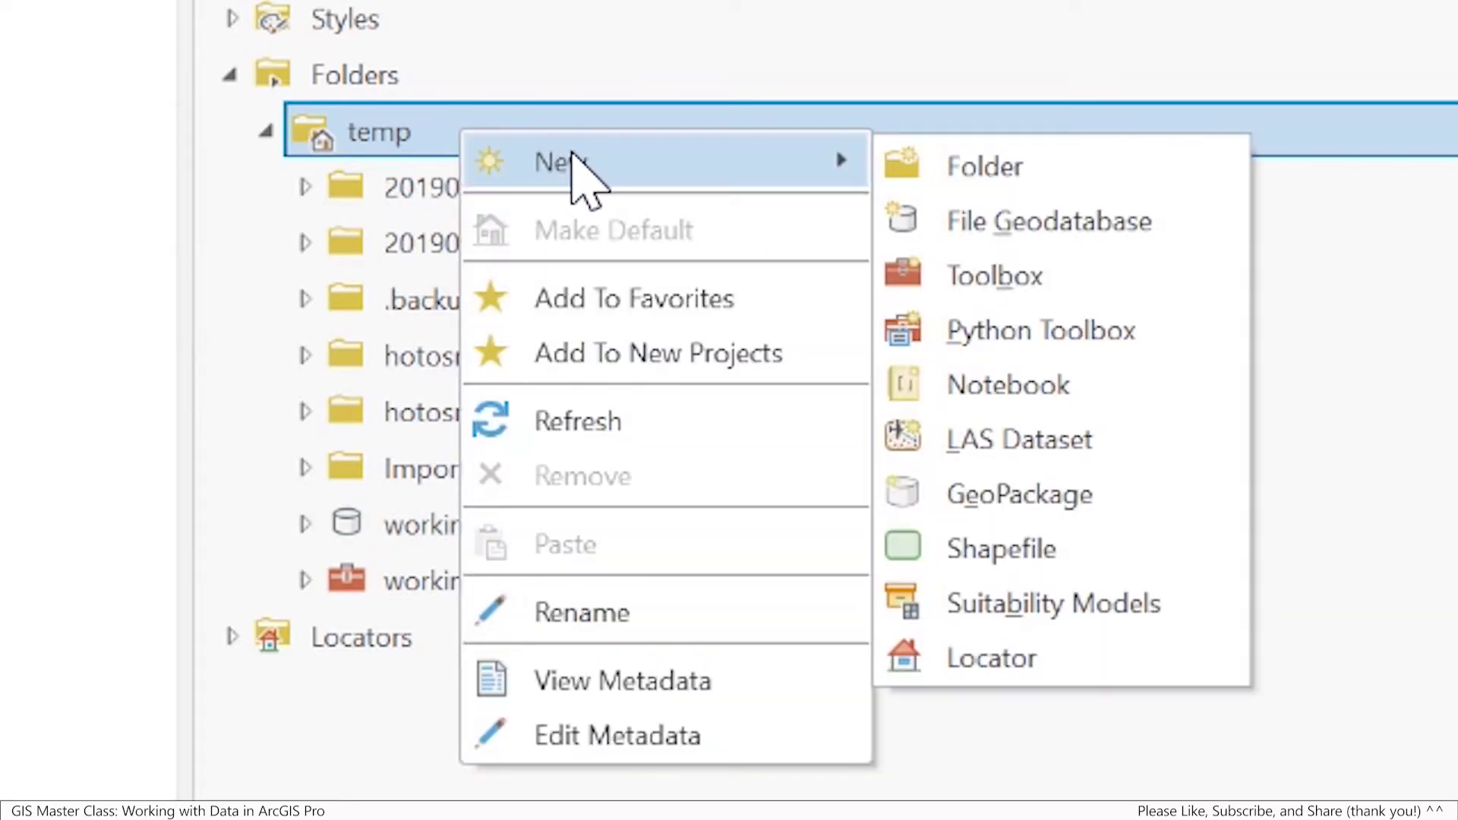
click(1213, 231)
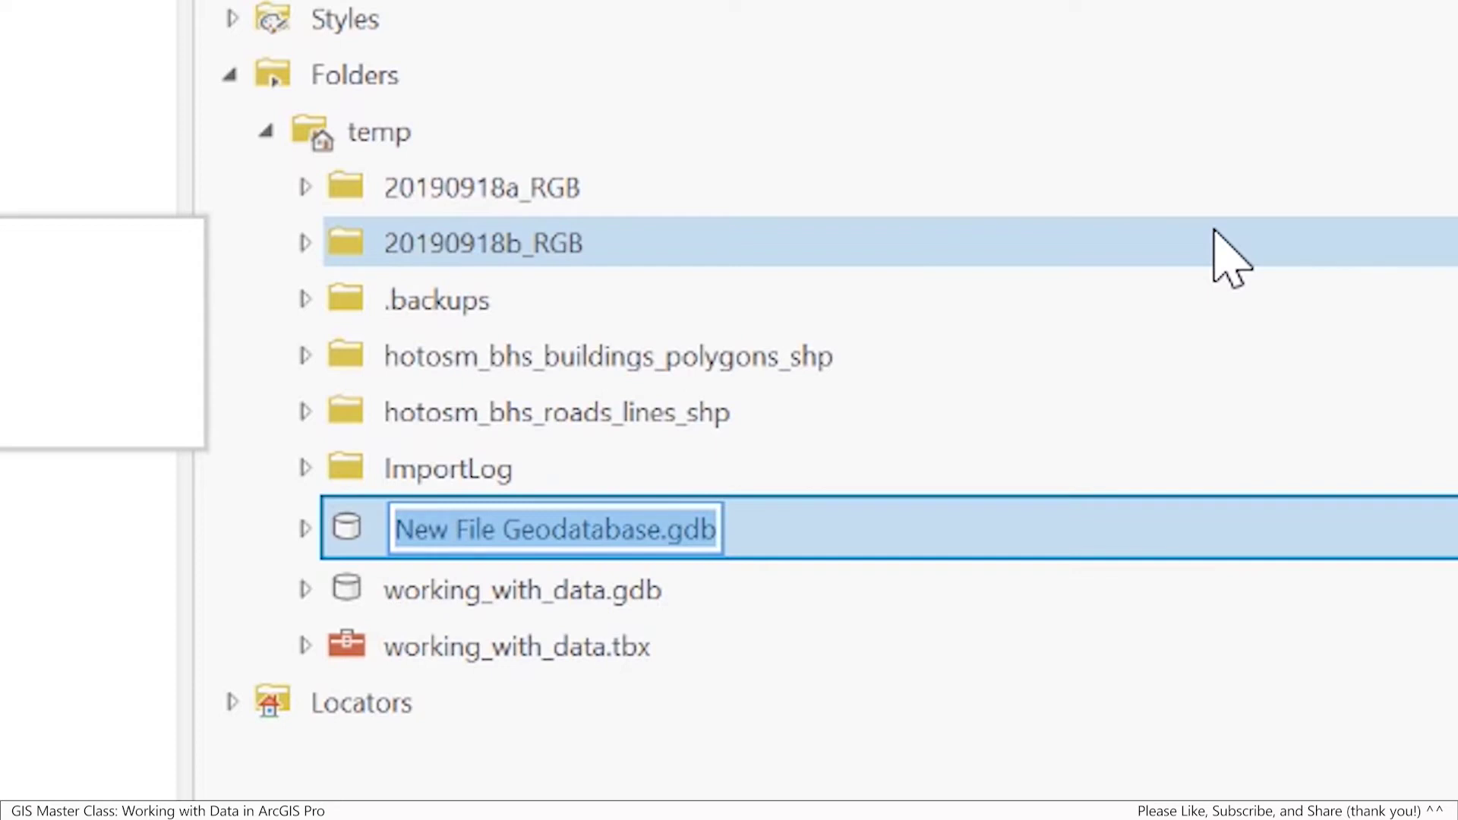
text(dorian)
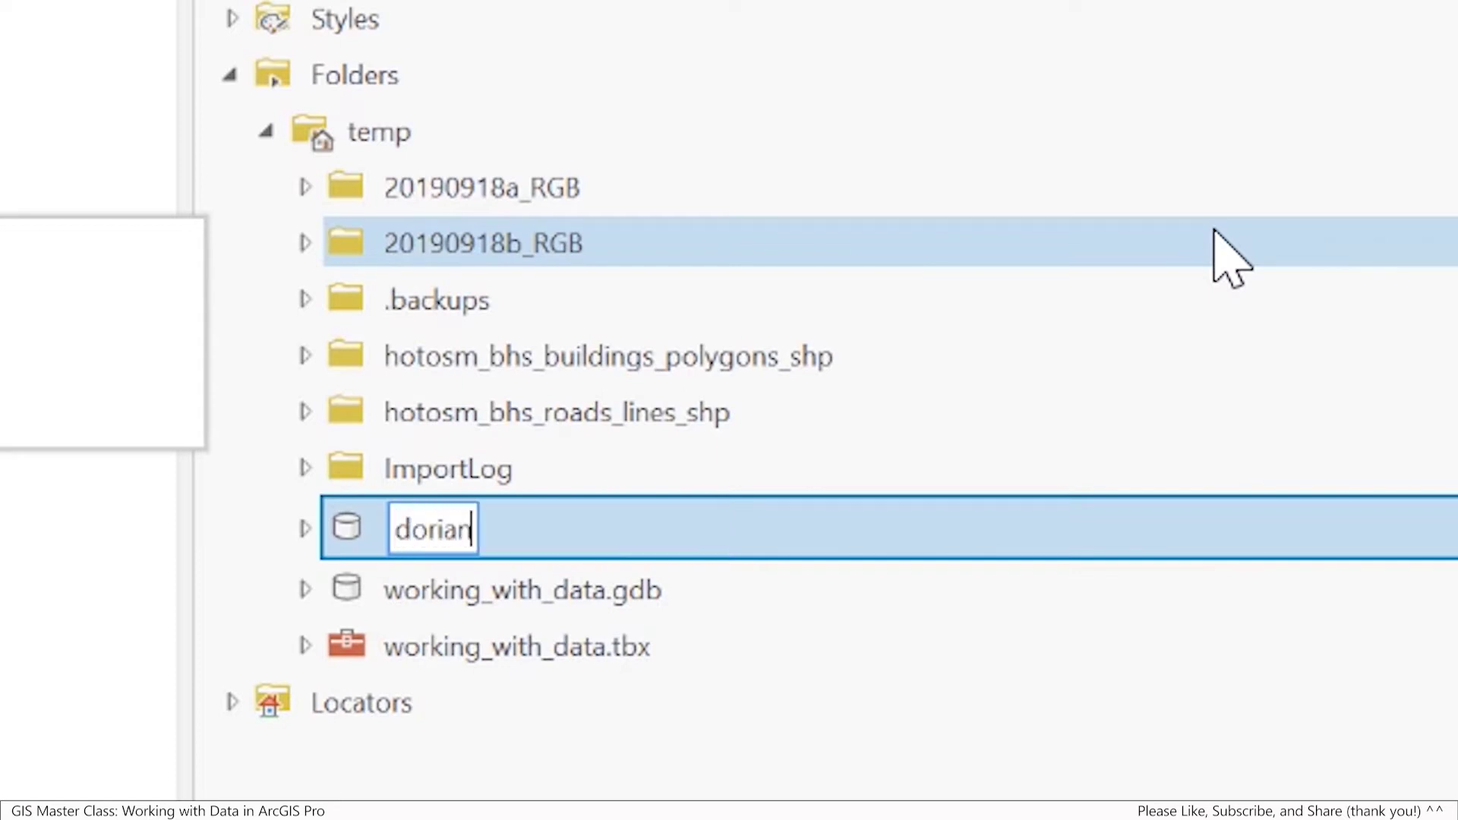
text(_dam)
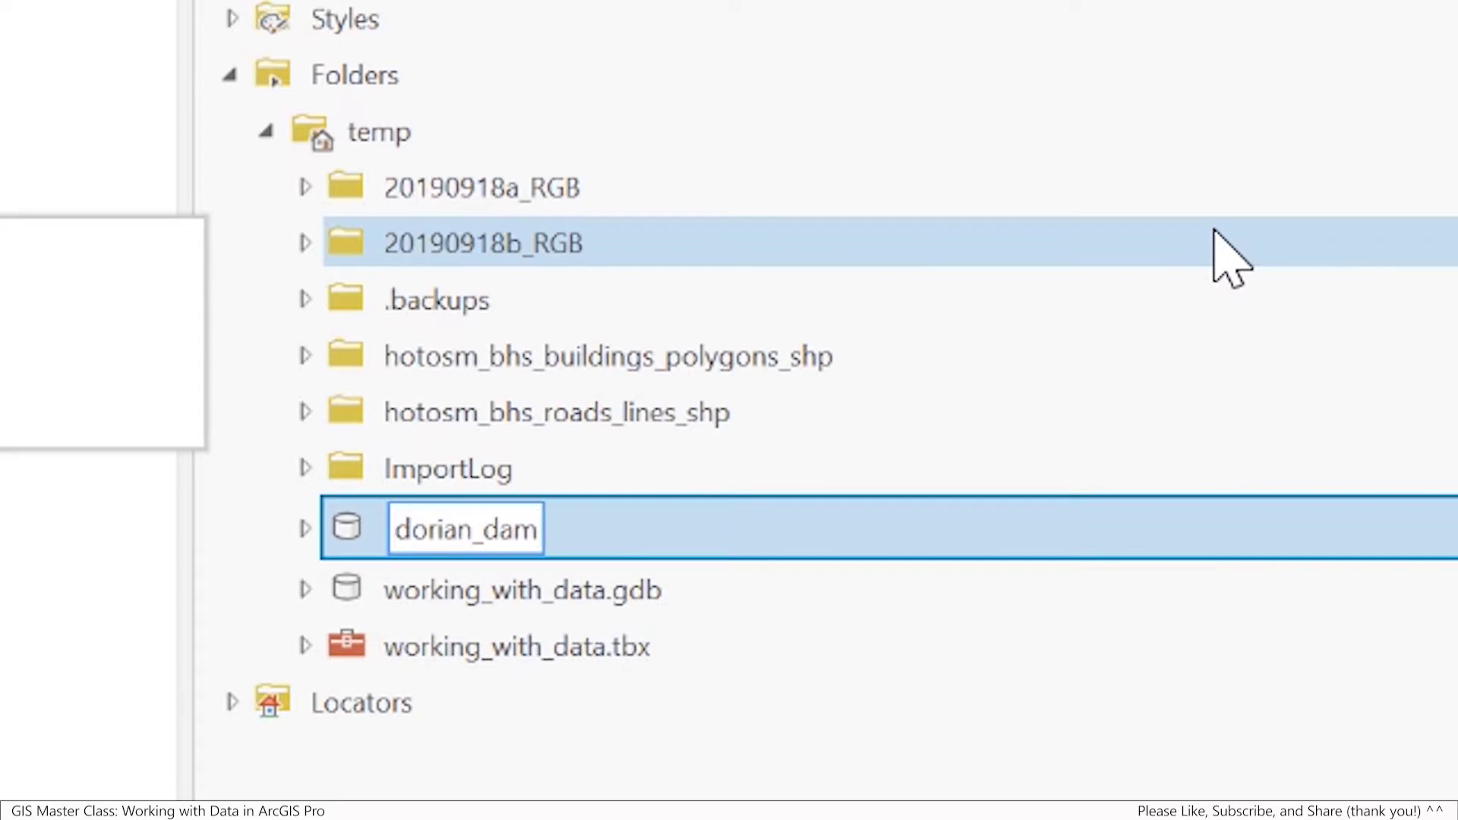
text(age)
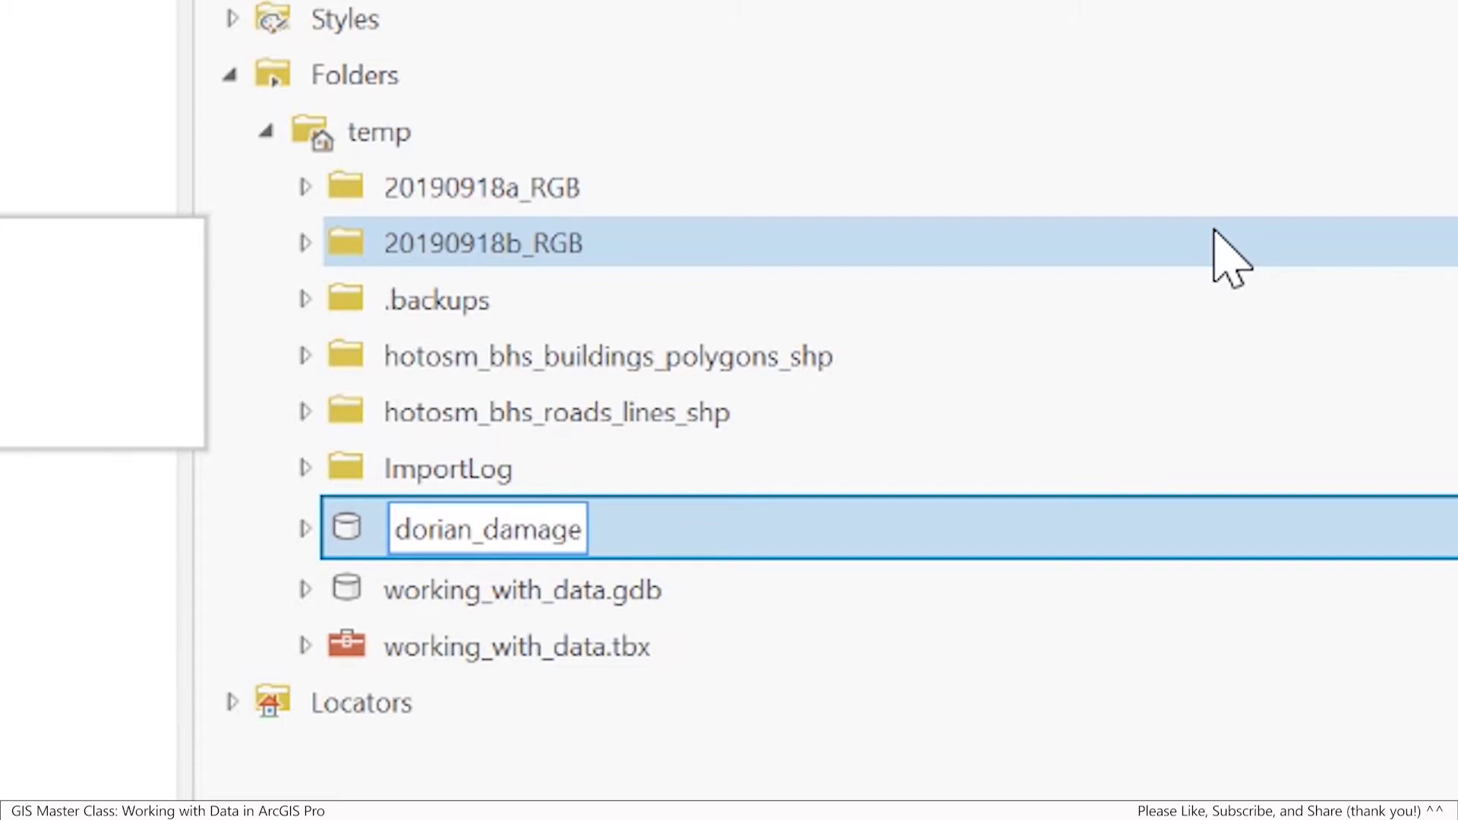
key(Return)
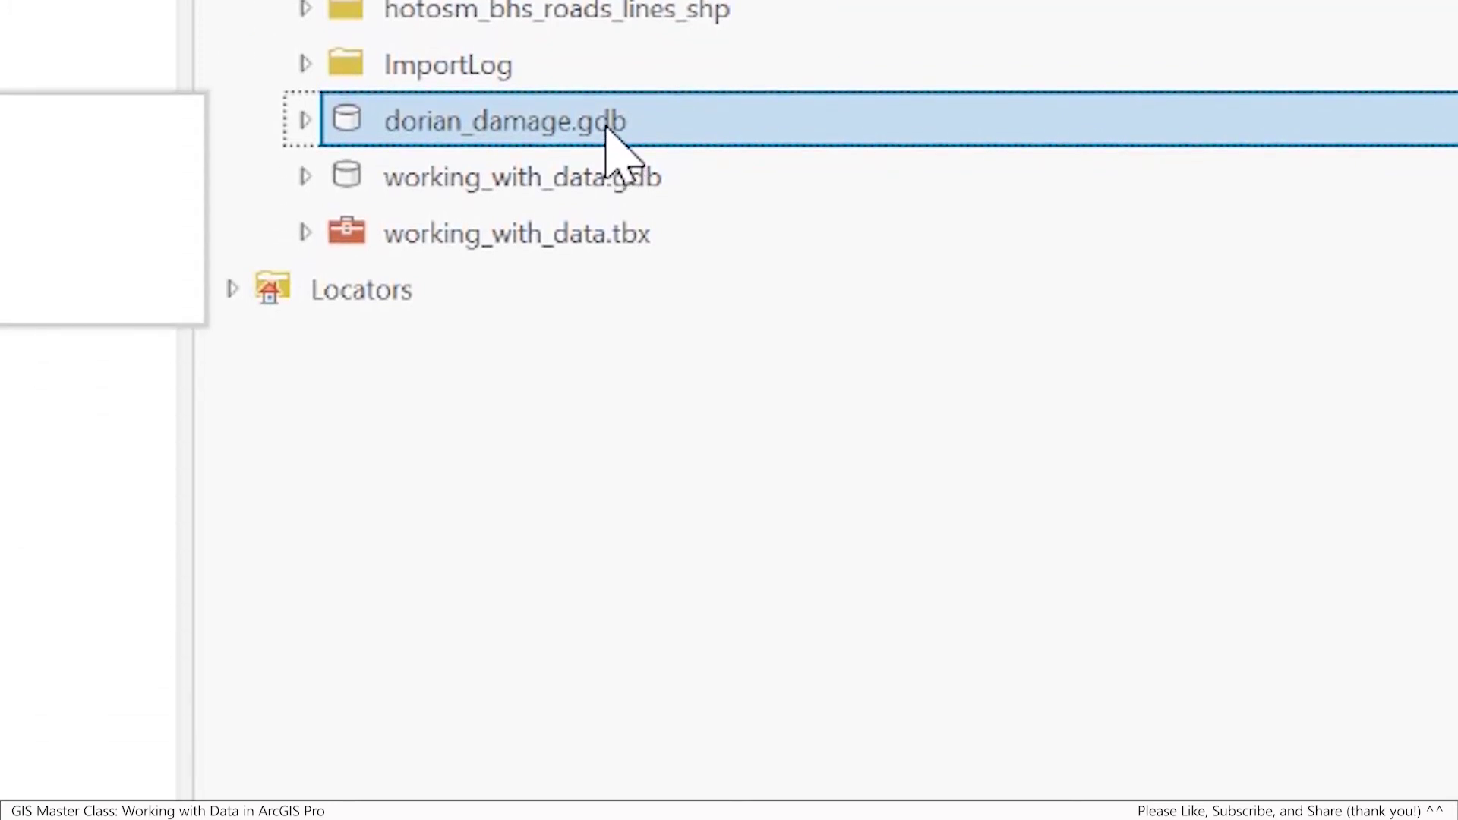
right_click(607, 127)
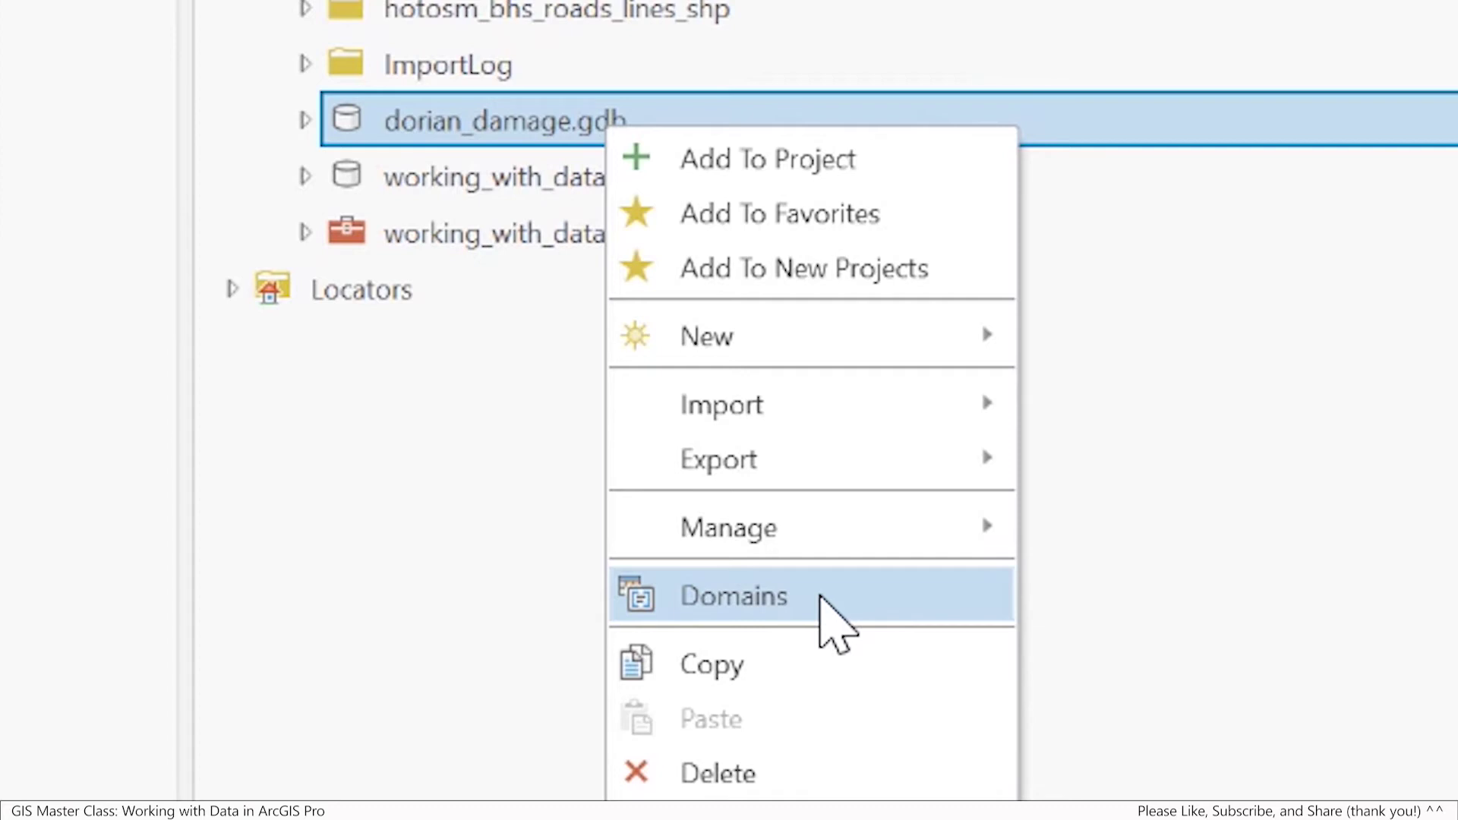
Open the Domains view for dorian_damage.gdb from the Catalog
click(820, 597)
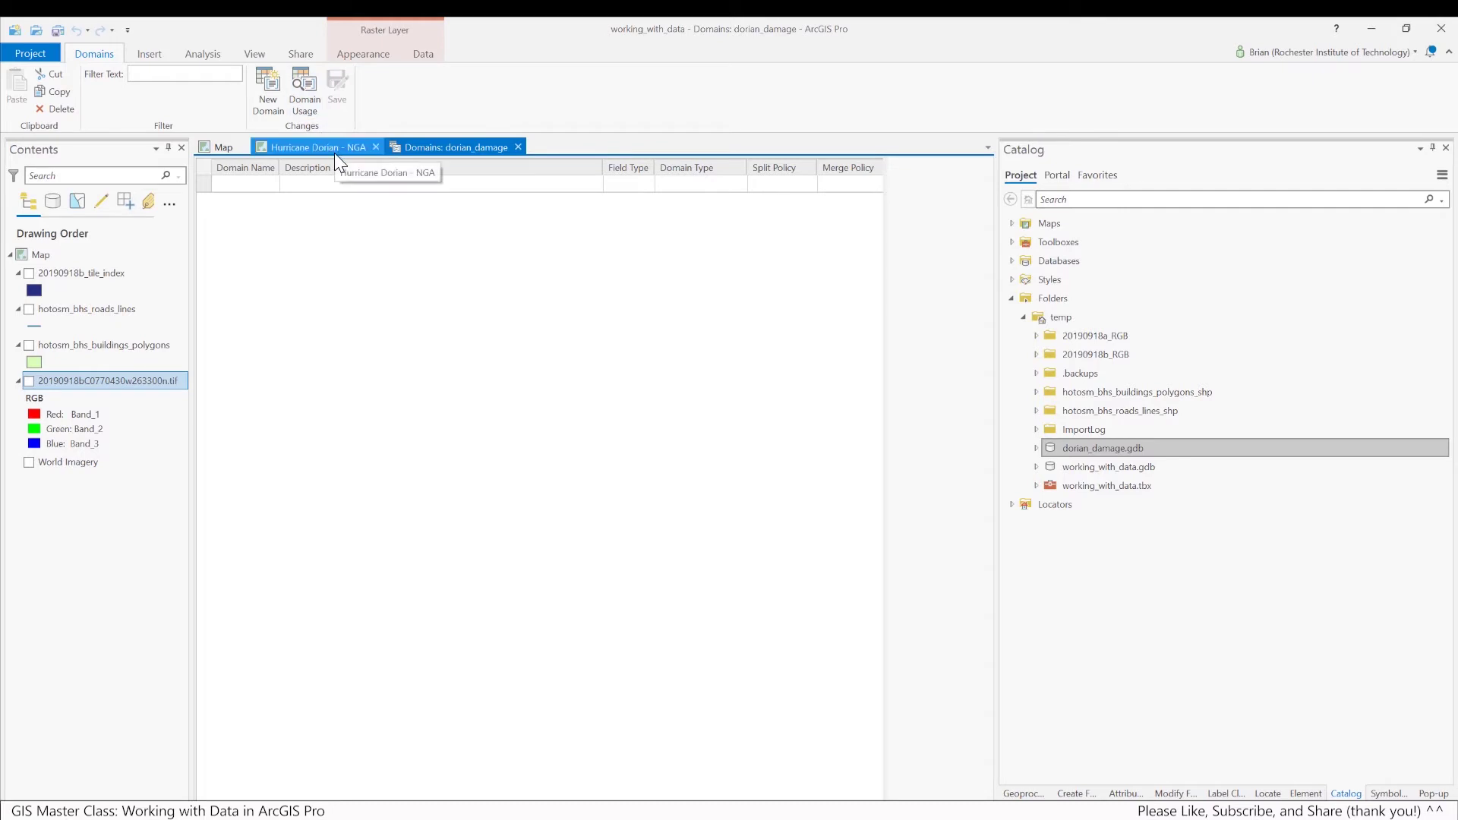
Add a new domain named damage_level
click(271, 111)
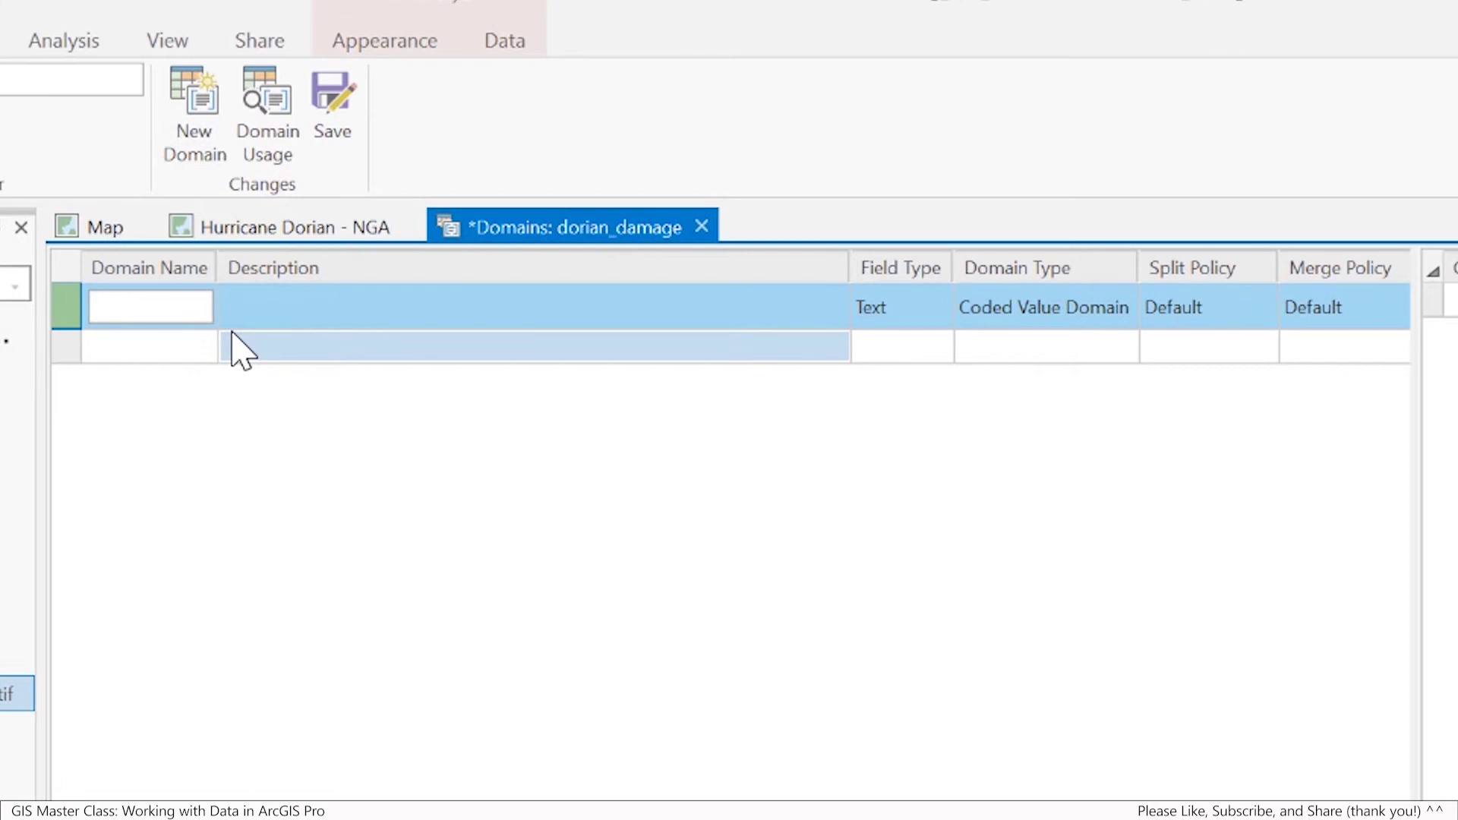
text(da)
text(mage_level)
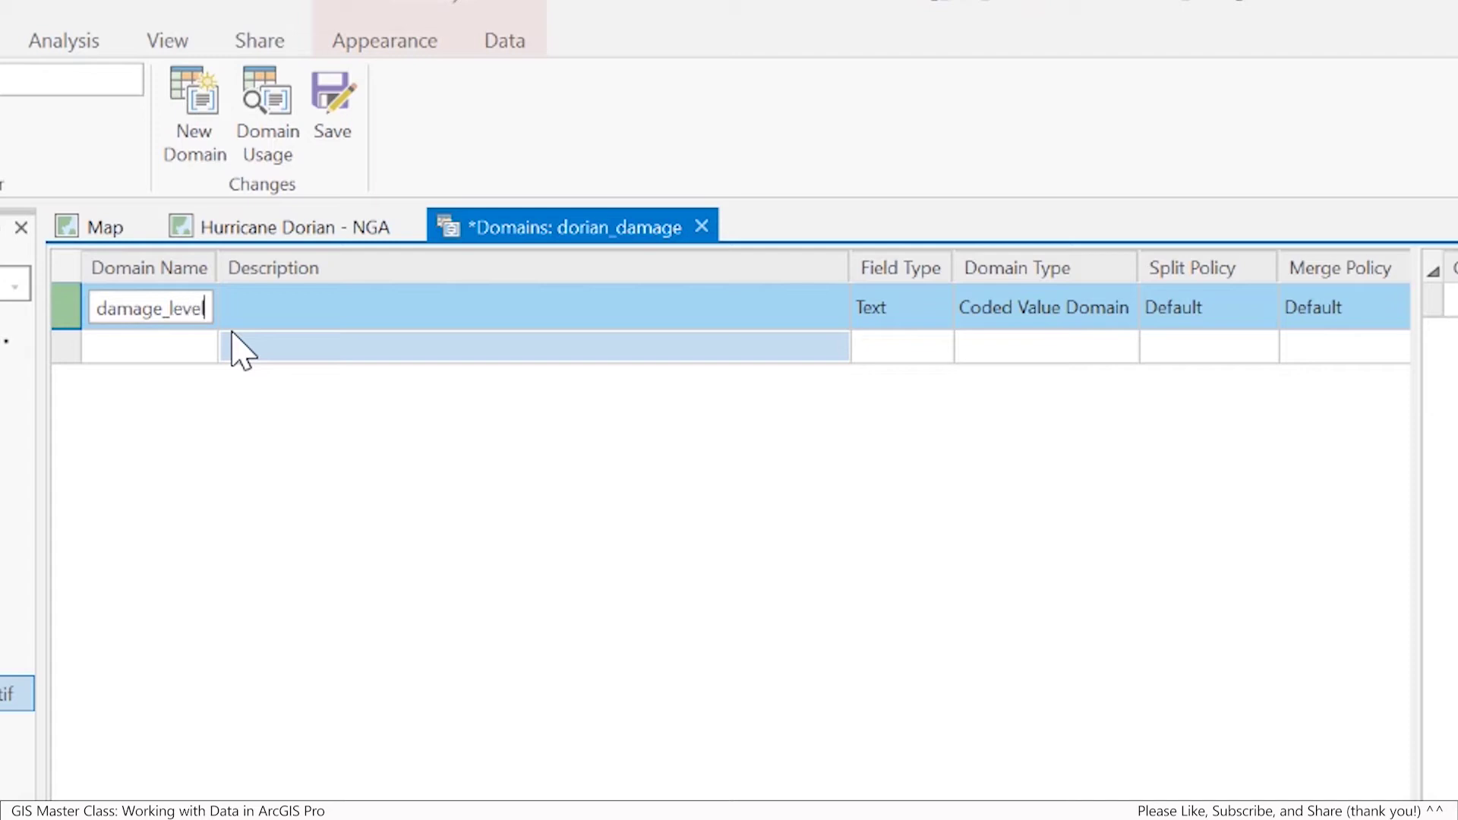
click(304, 322)
Give damage_level the description 'categories used to determine damage level'
click(309, 306)
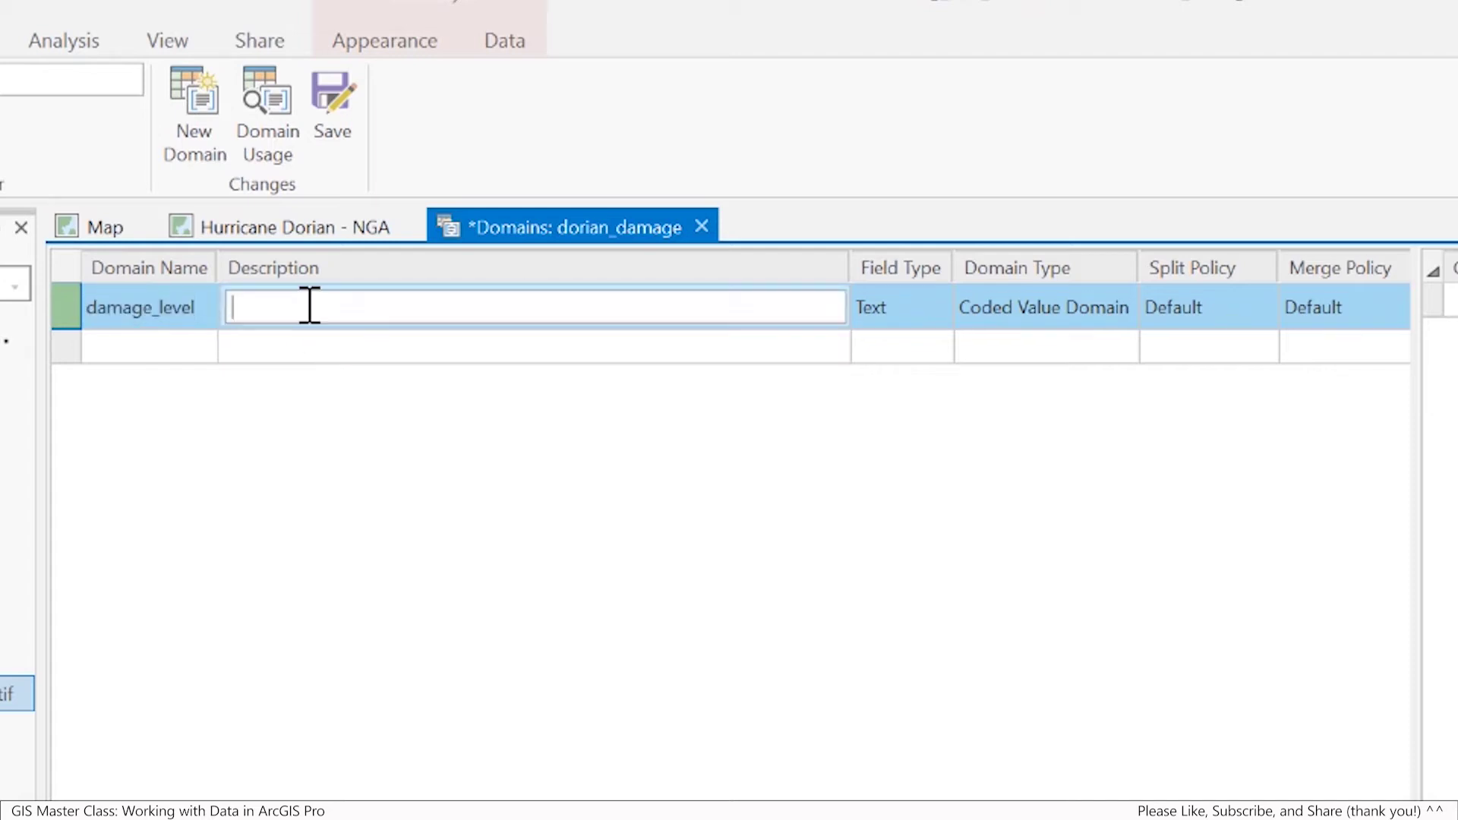
text(categories used to de)
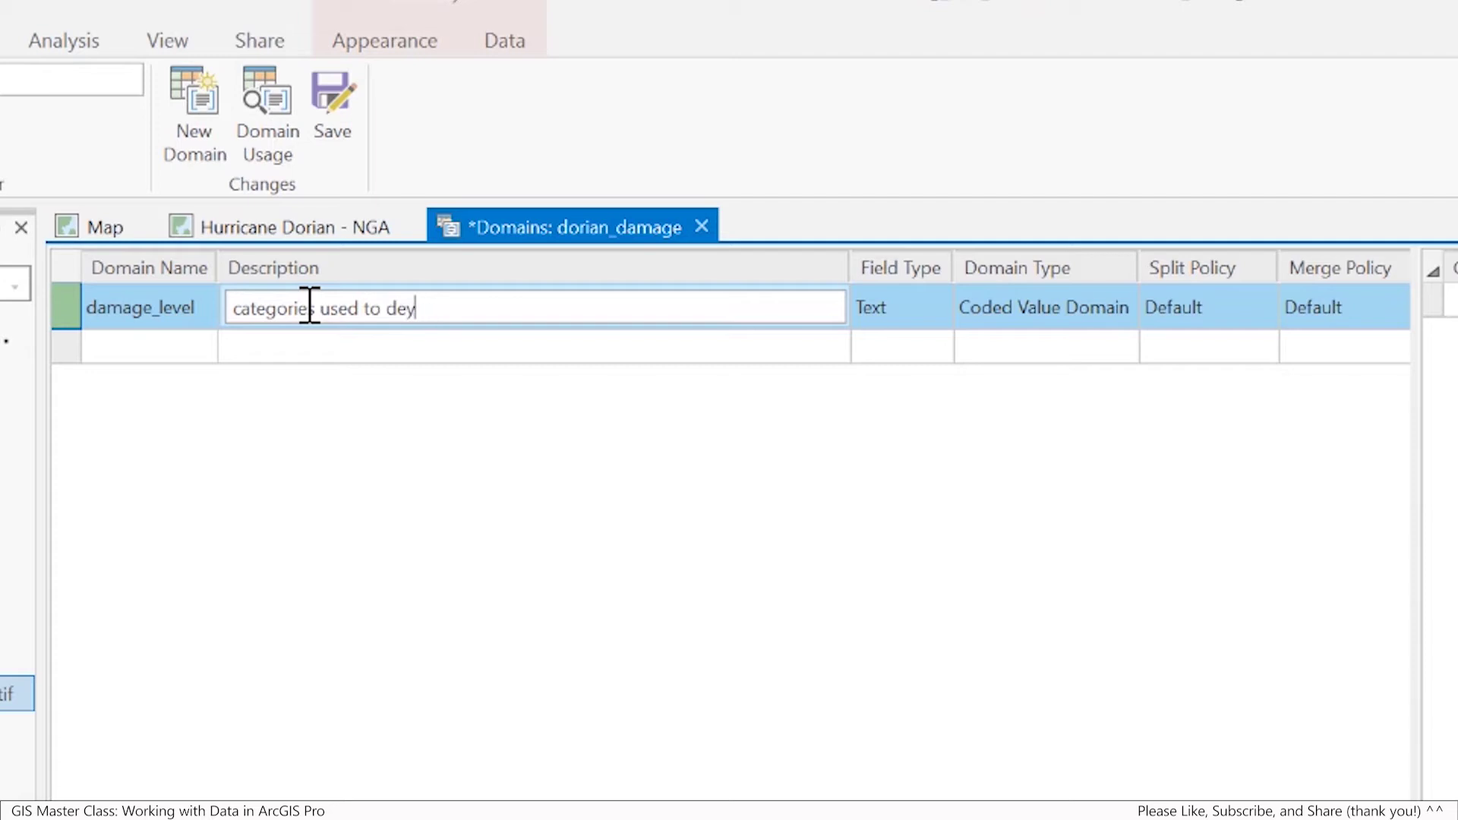
text(tegorie)
key(BackSpace)
key(BackSpace)
key(BackSpace)
text(ermine damage level)
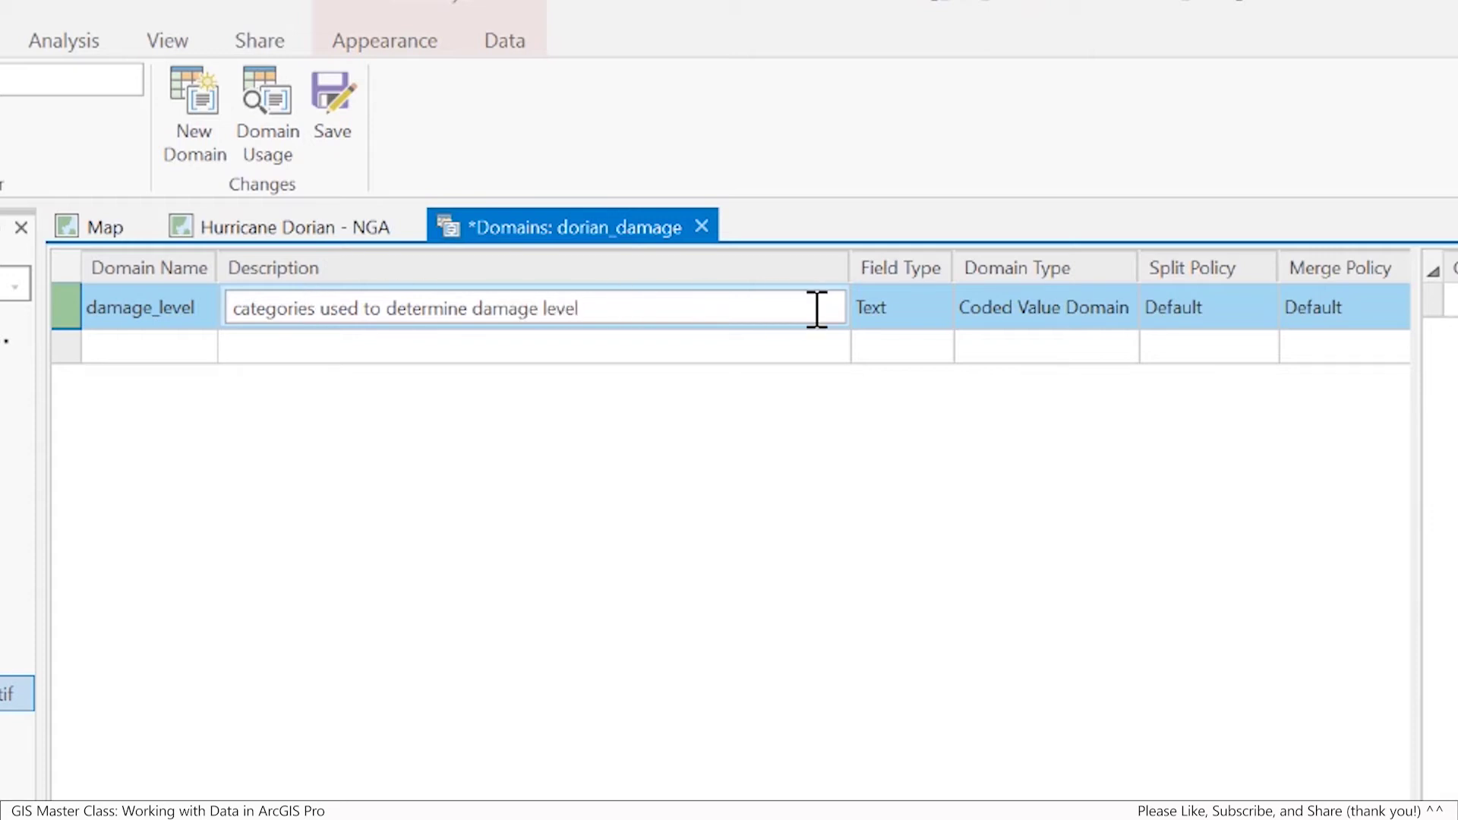
click(920, 326)
Set the damage_level domain's field type to Short
click(936, 313)
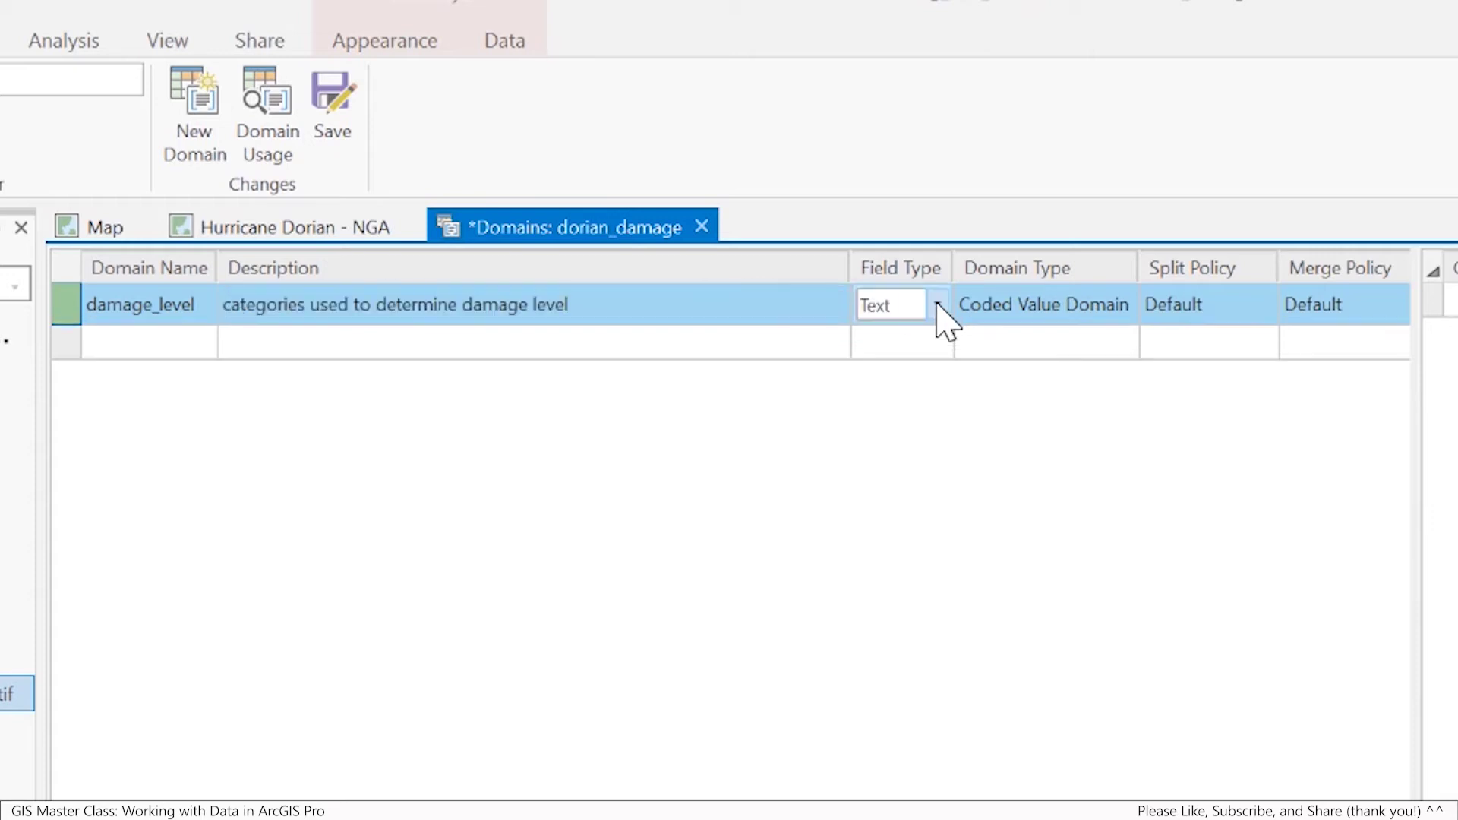
click(937, 304)
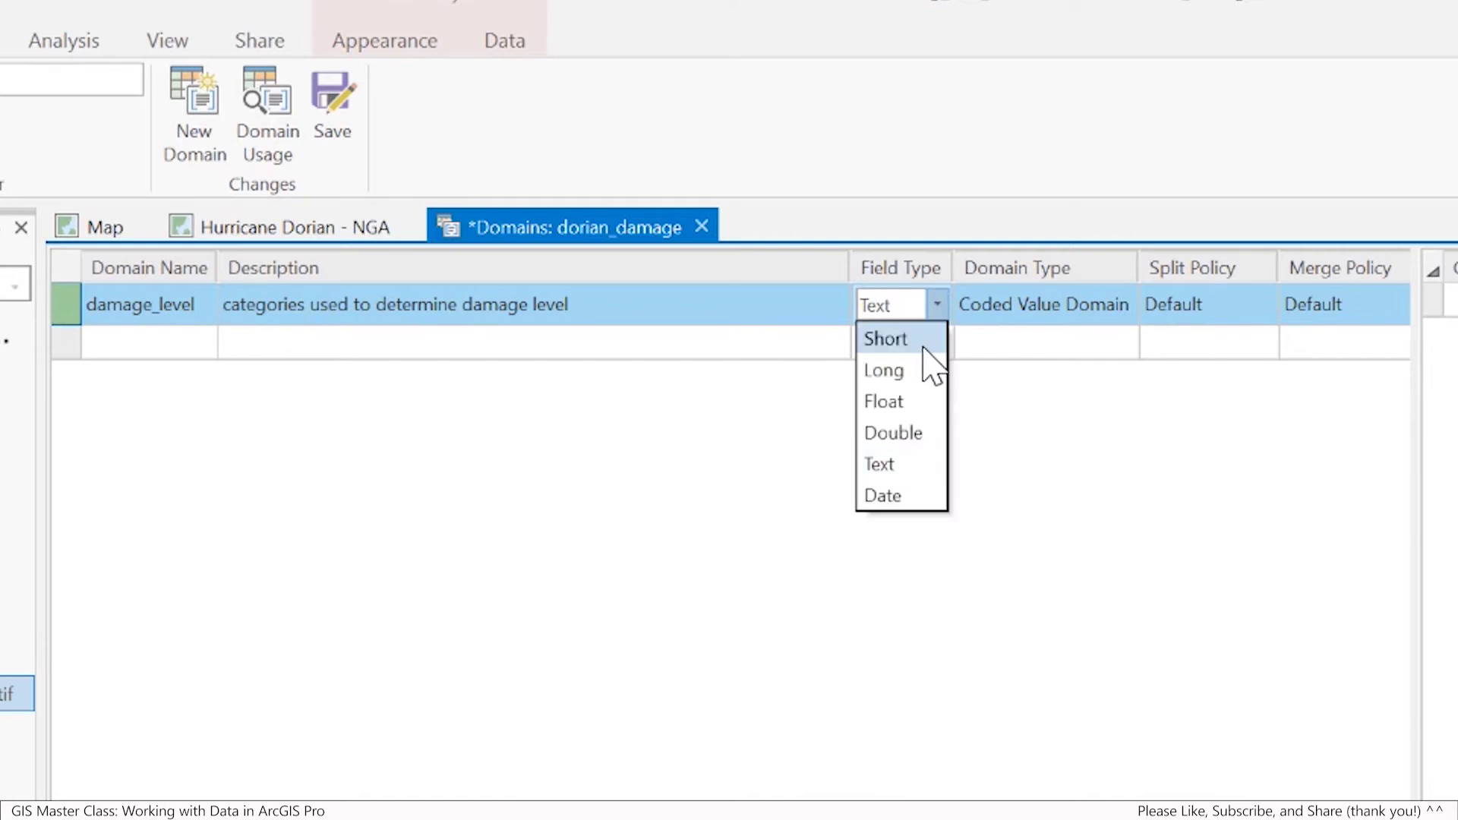
click(896, 339)
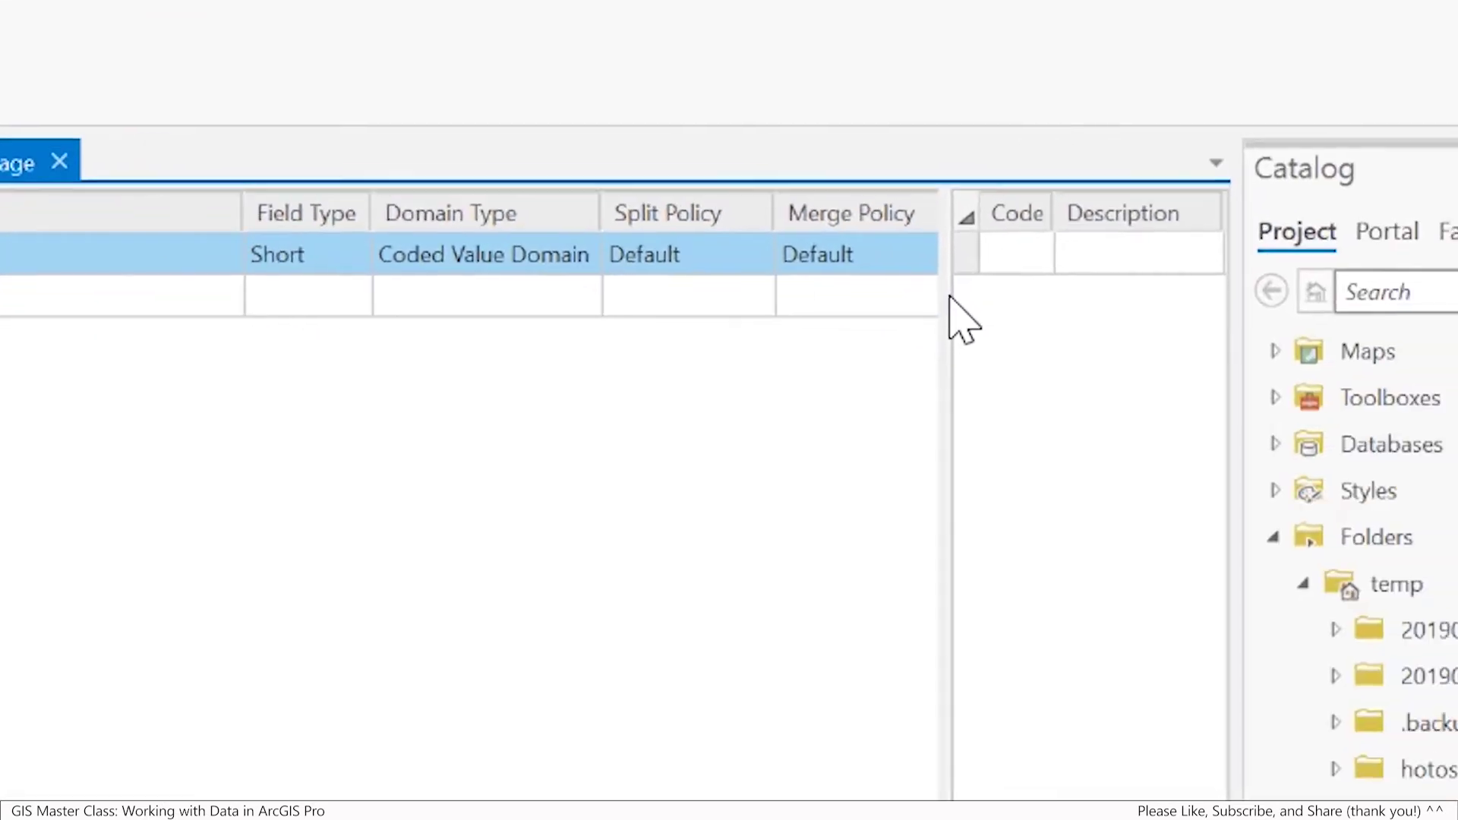
Widen the coded values grid and enter code 1 'No Damage'
drag(943, 295, 696, 327)
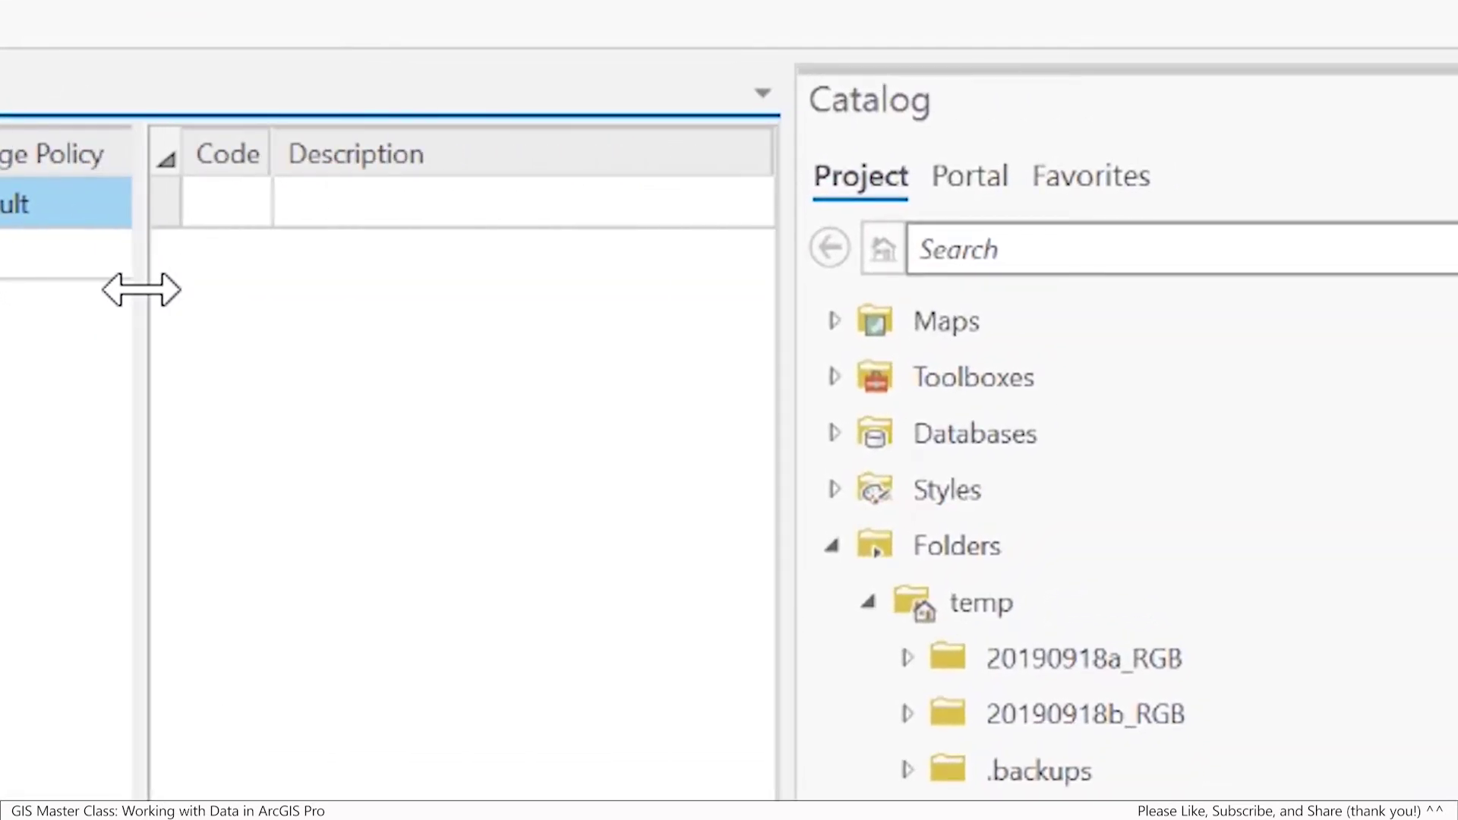
drag(142, 289, 145, 289)
click(246, 205)
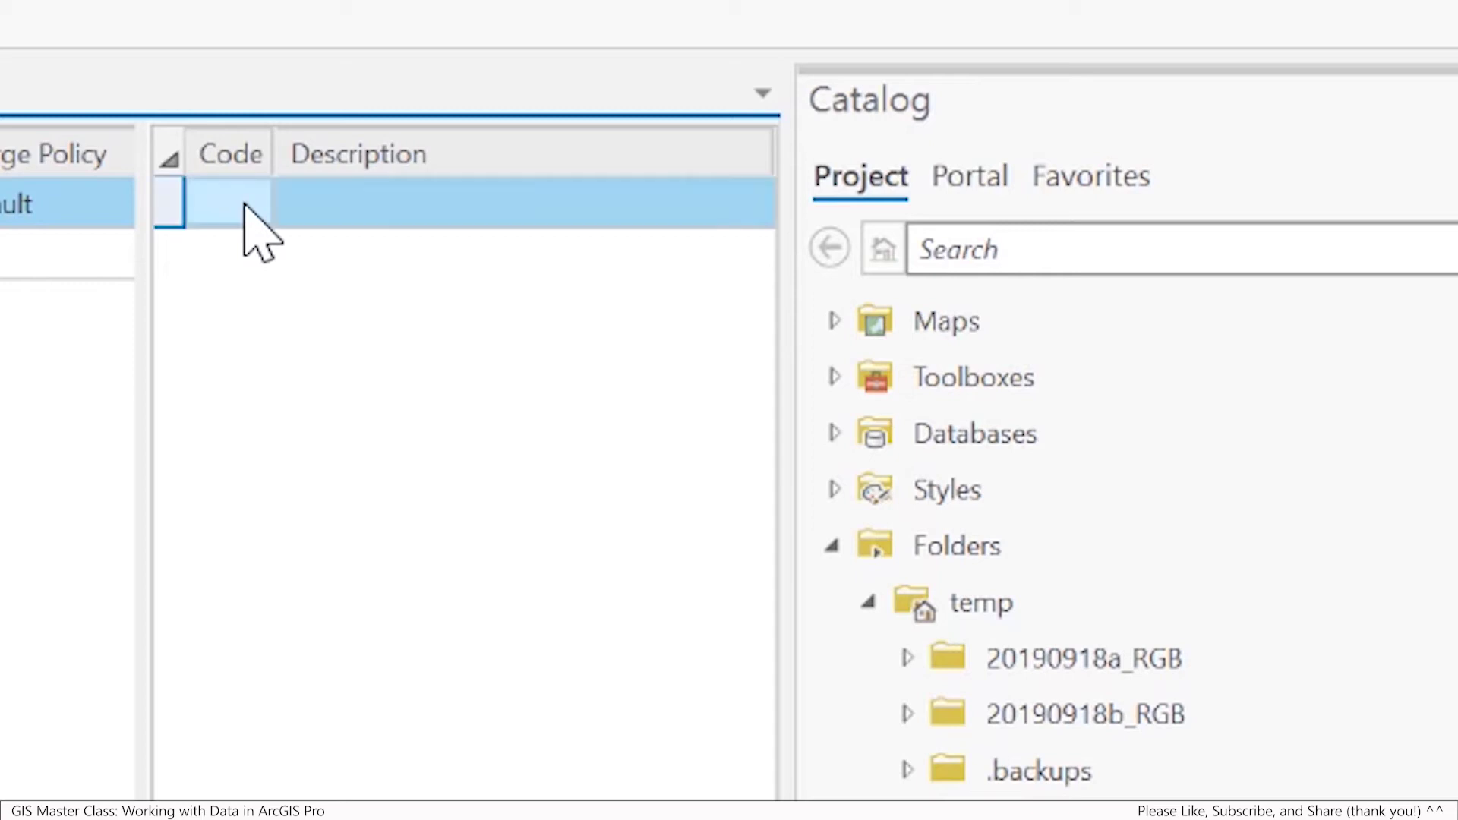
text(1)
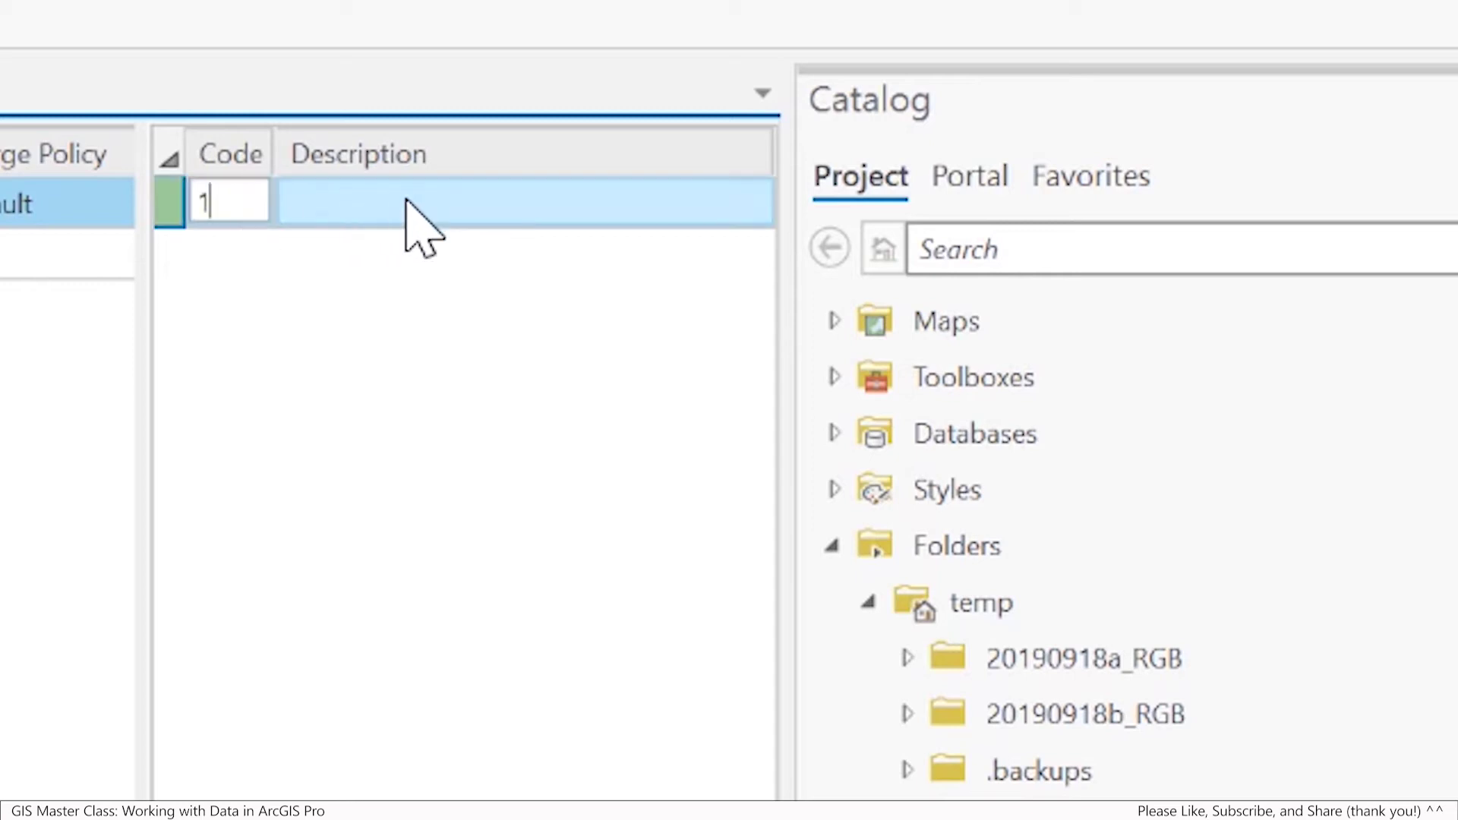
click(411, 204)
text(N)
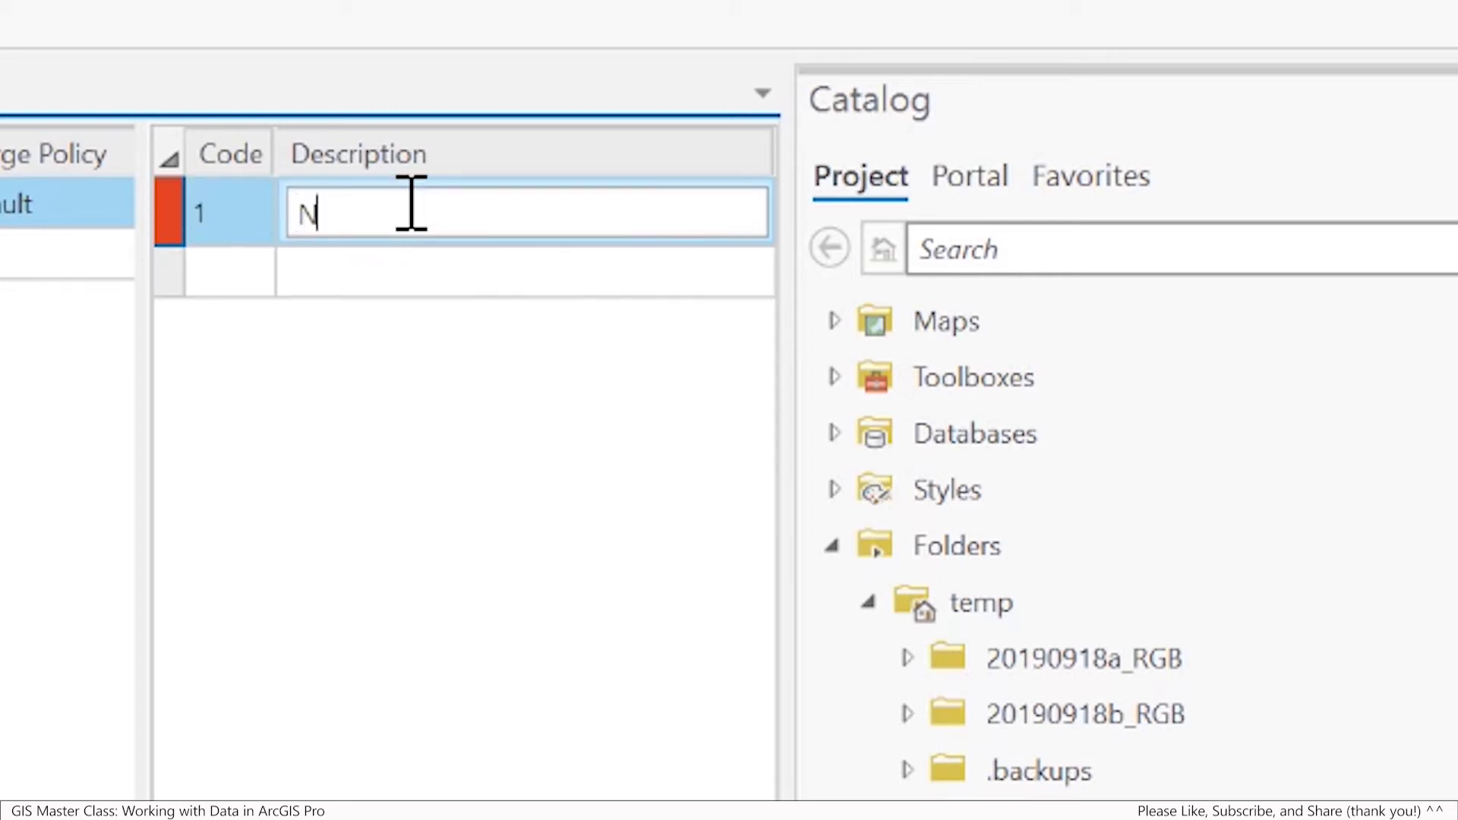
text(o Damage)
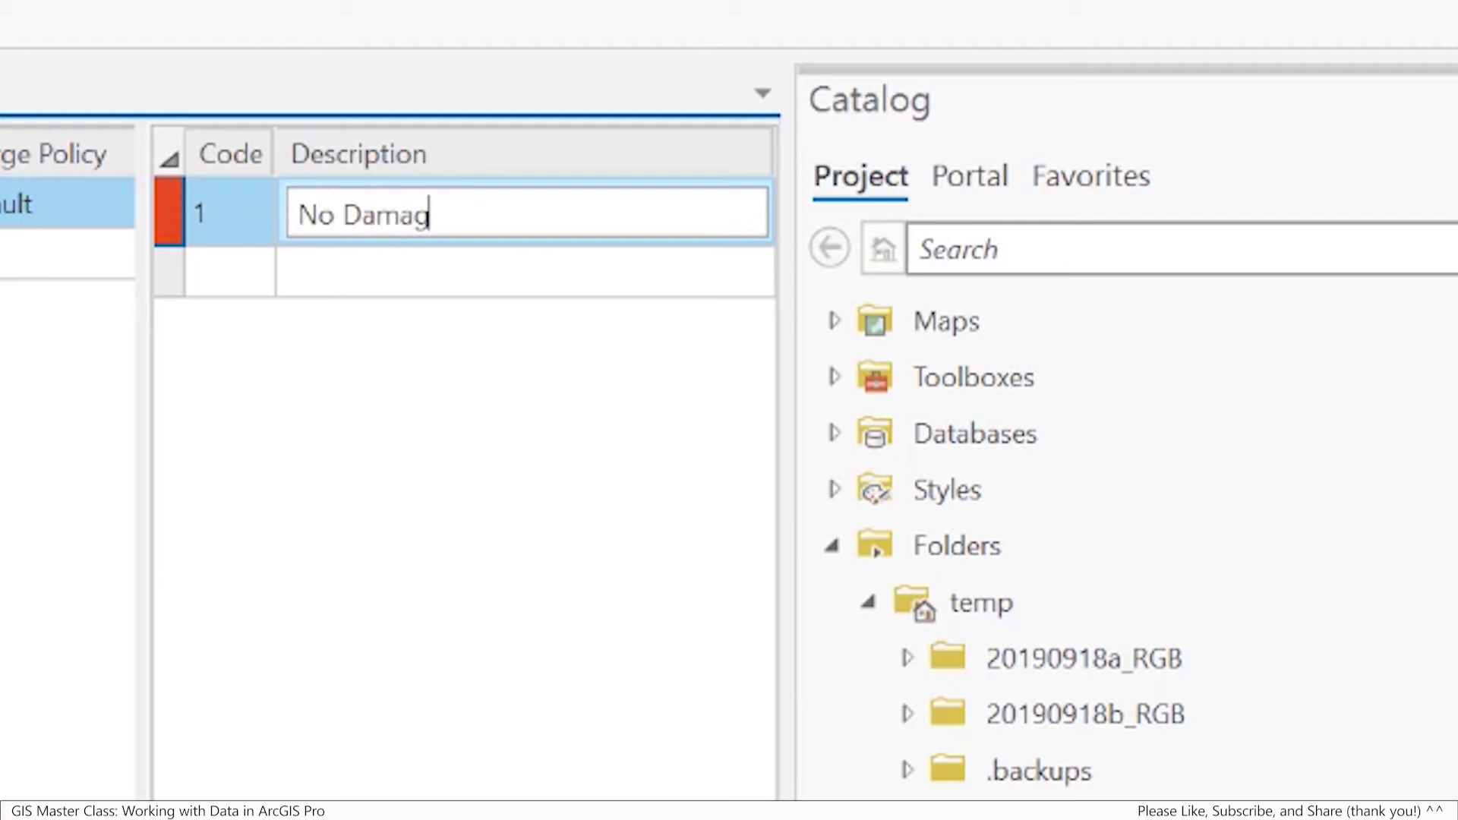
click(217, 274)
Add coded value 2 'Moderate Damage'
click(235, 266)
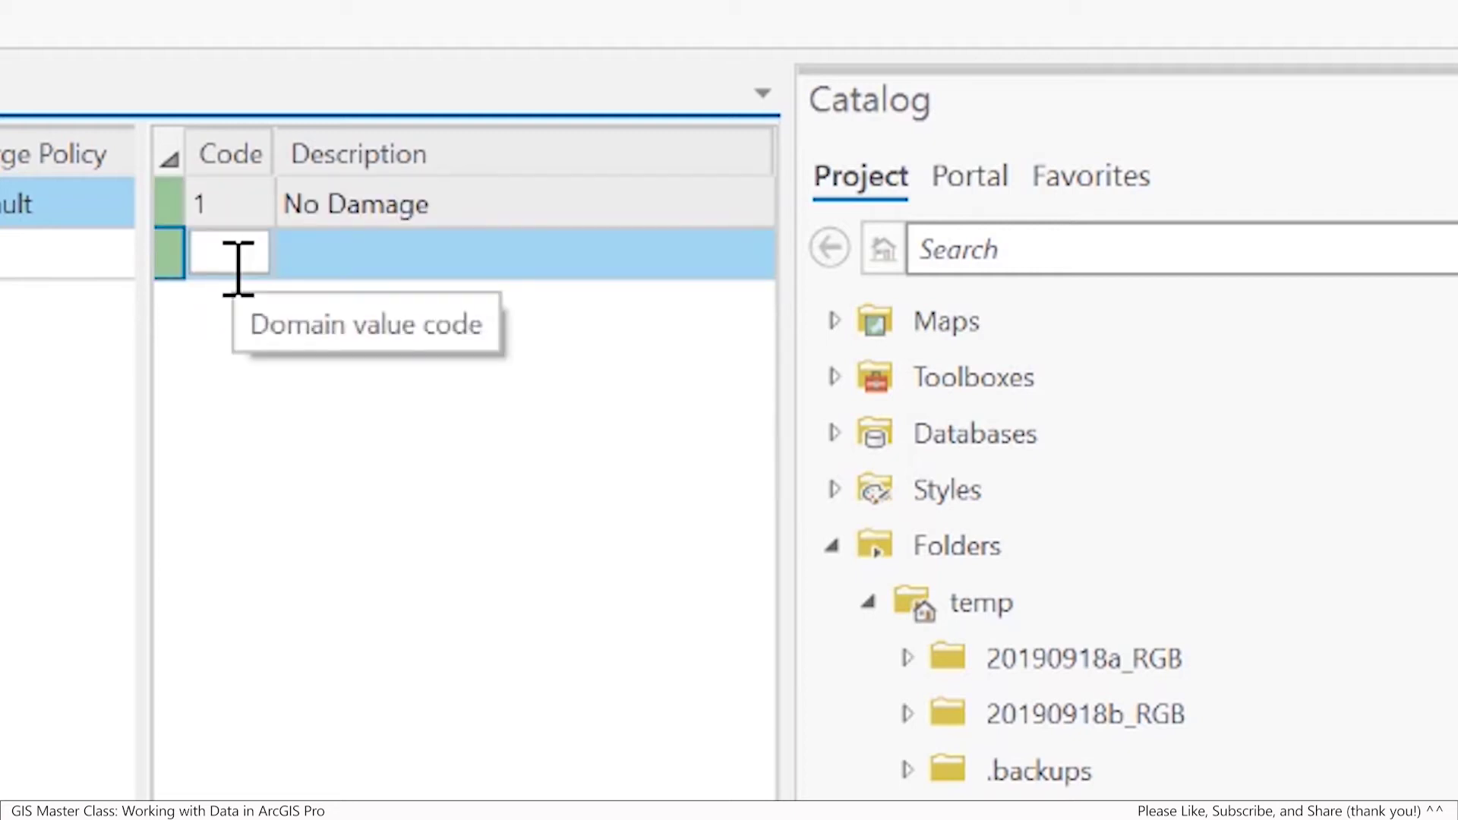
text(2)
click(403, 267)
click(407, 264)
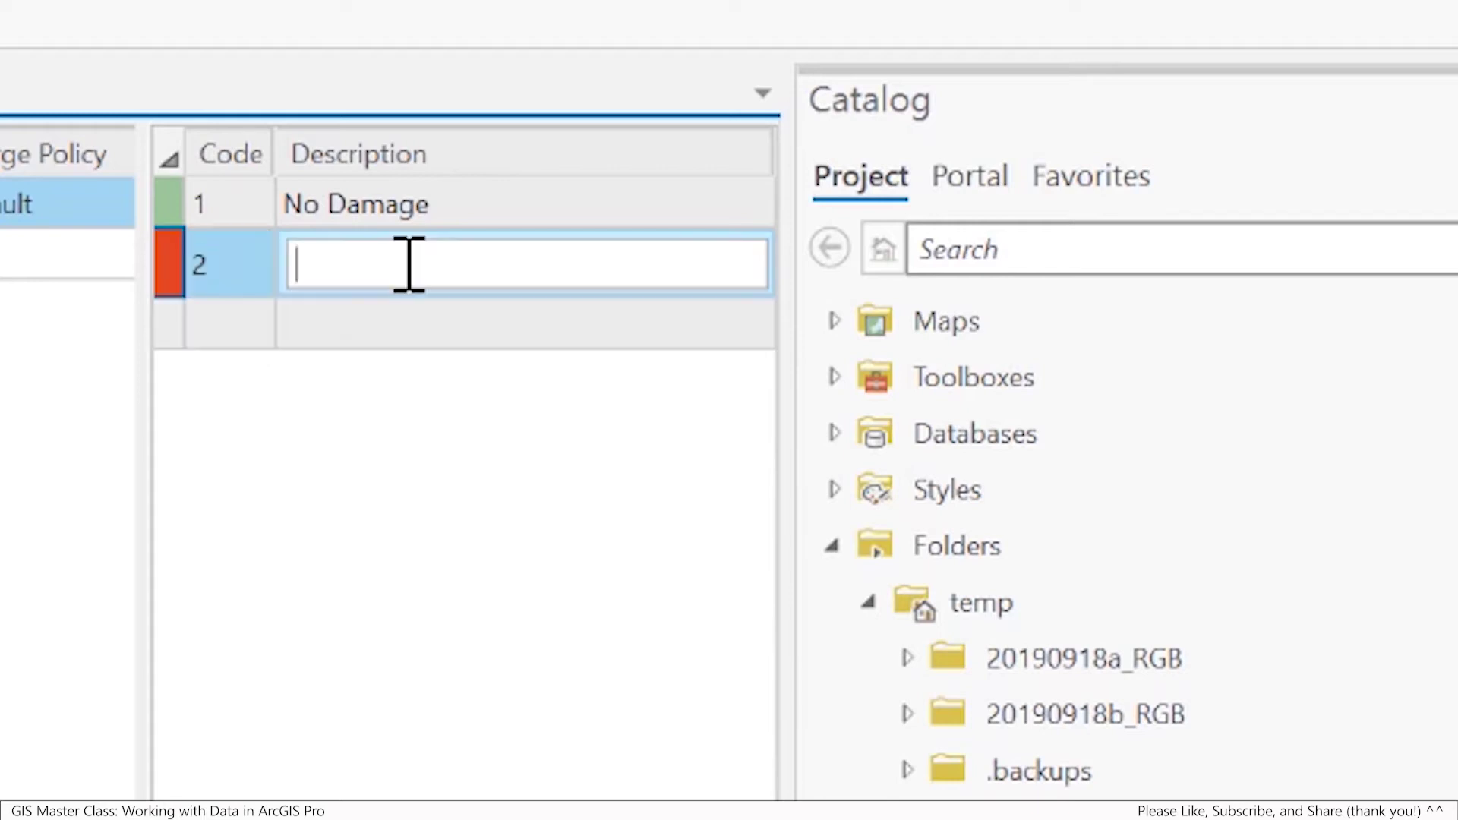
text(Mode)
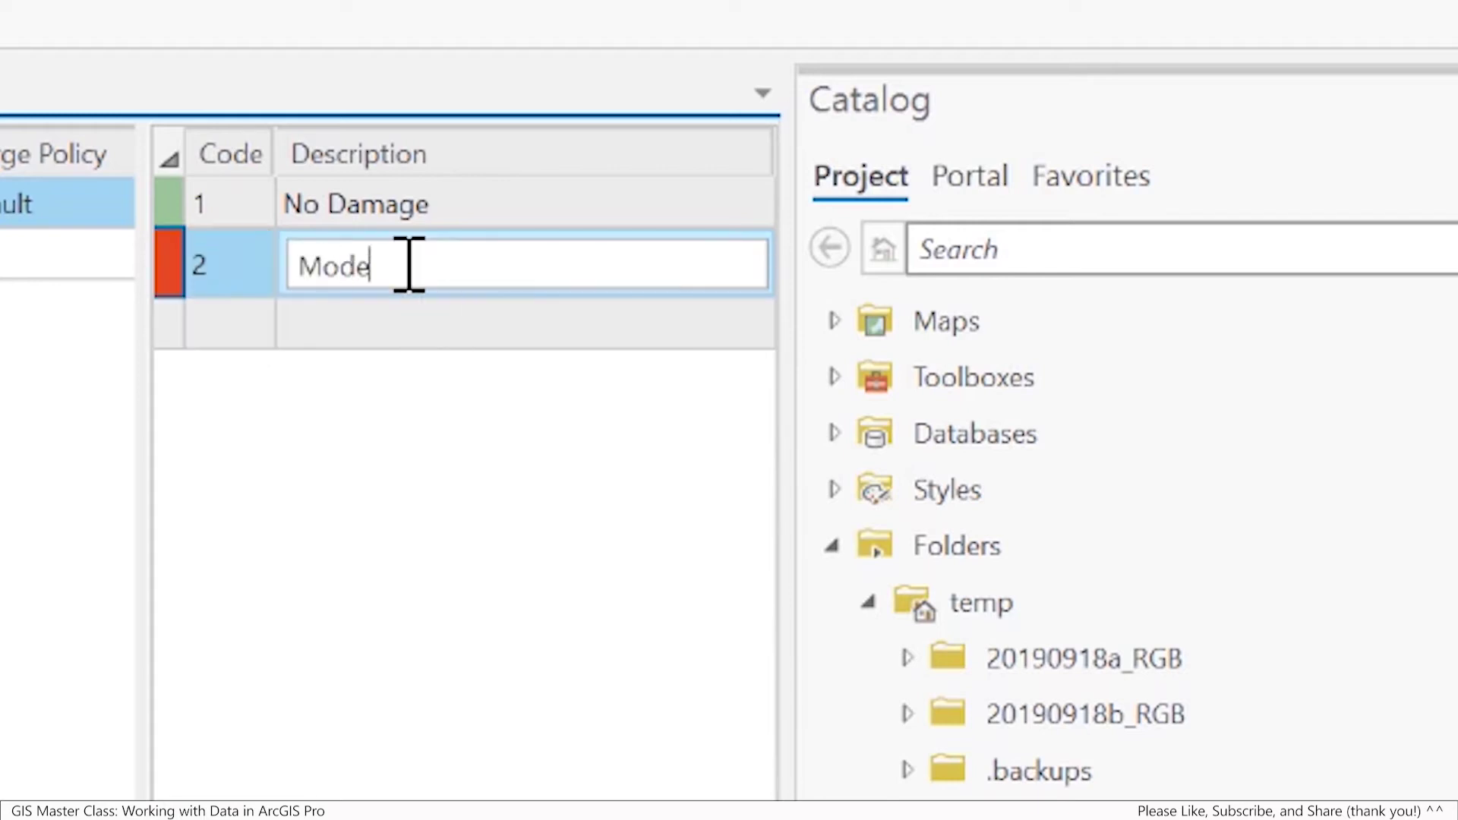
text(rate Damage)
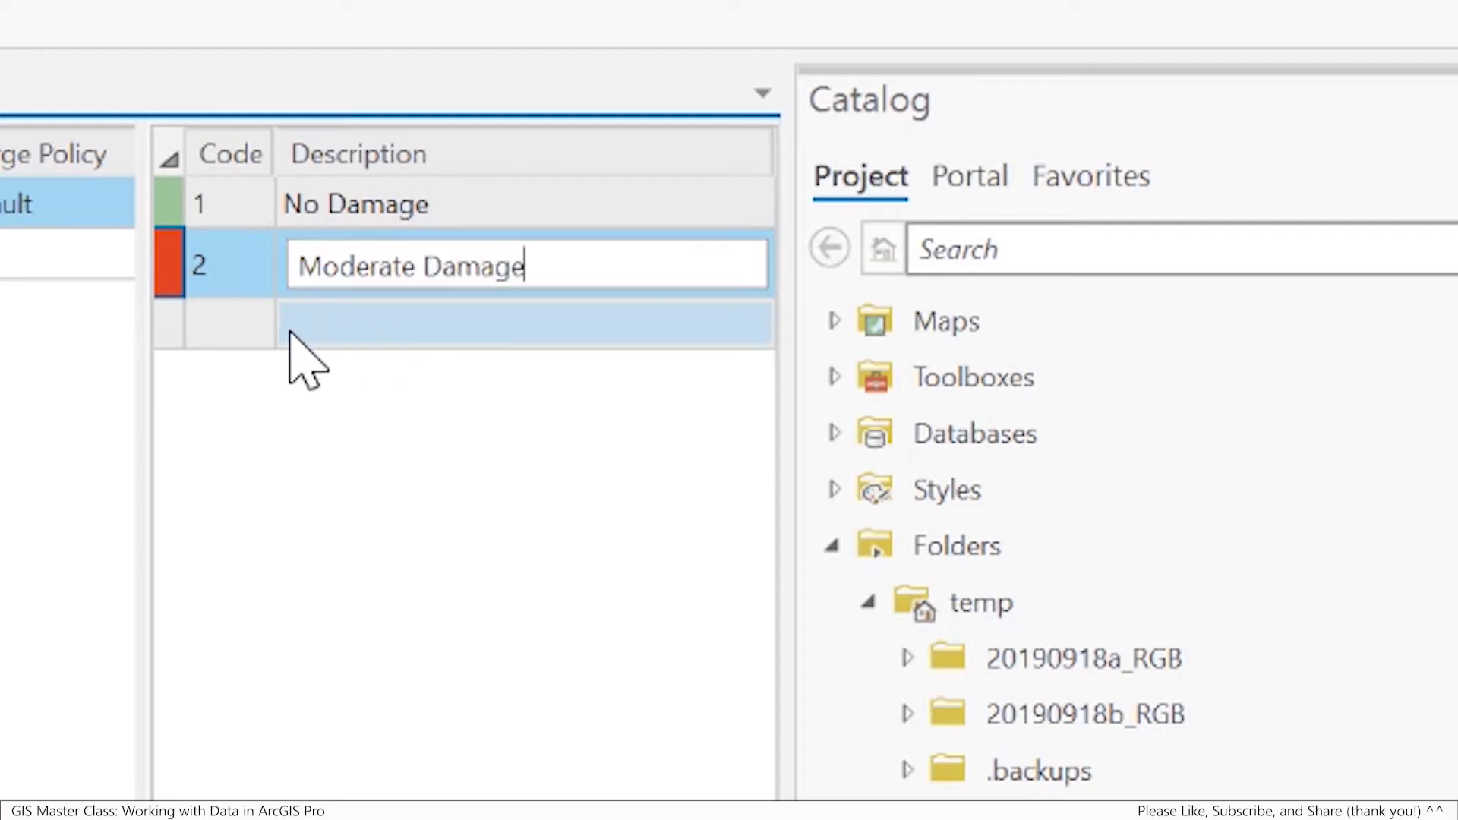
Add coded value 3 'Severe Damage' and save the domain changes
click(253, 314)
text(3)
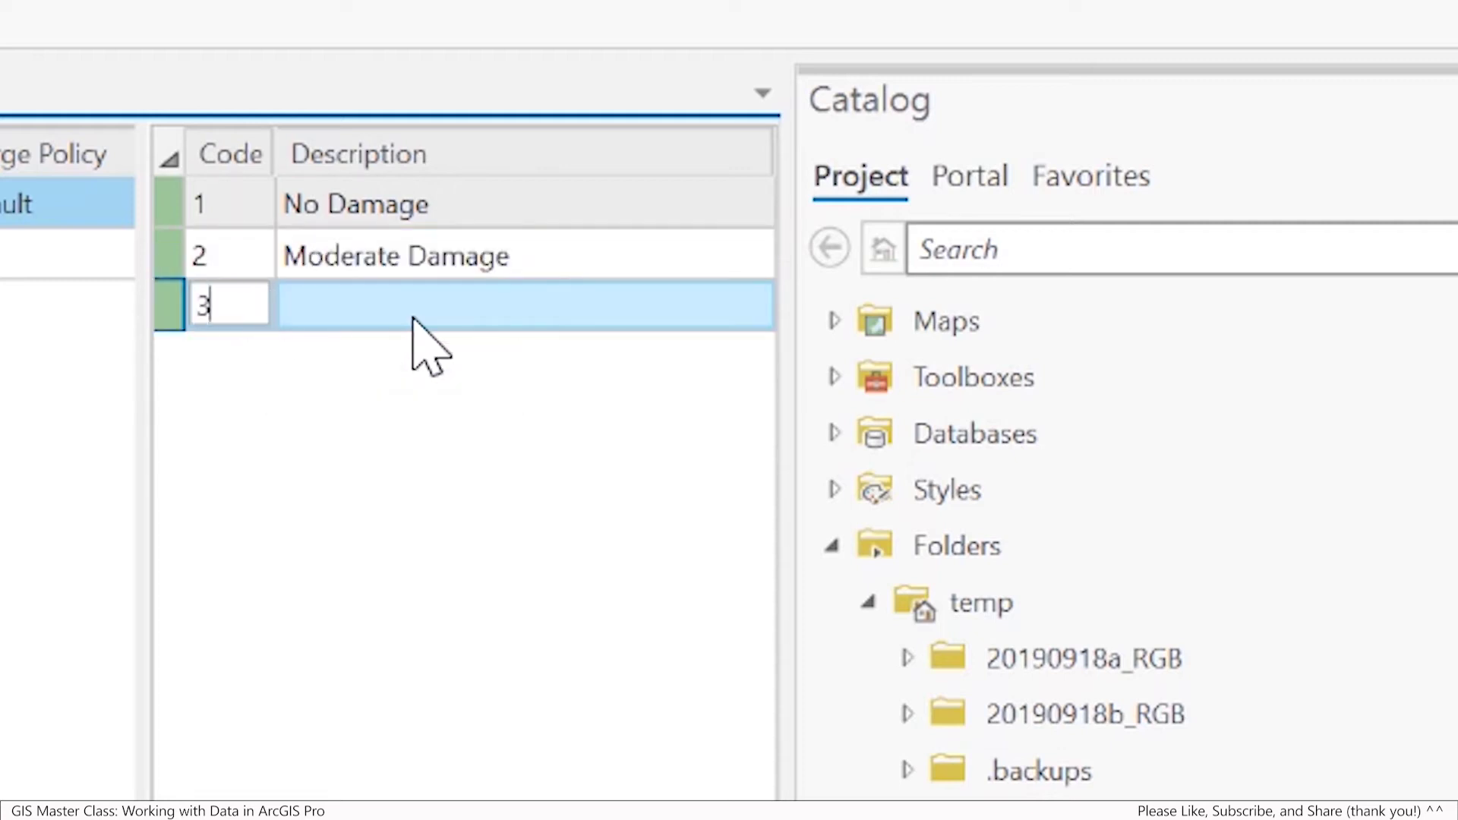
click(418, 317)
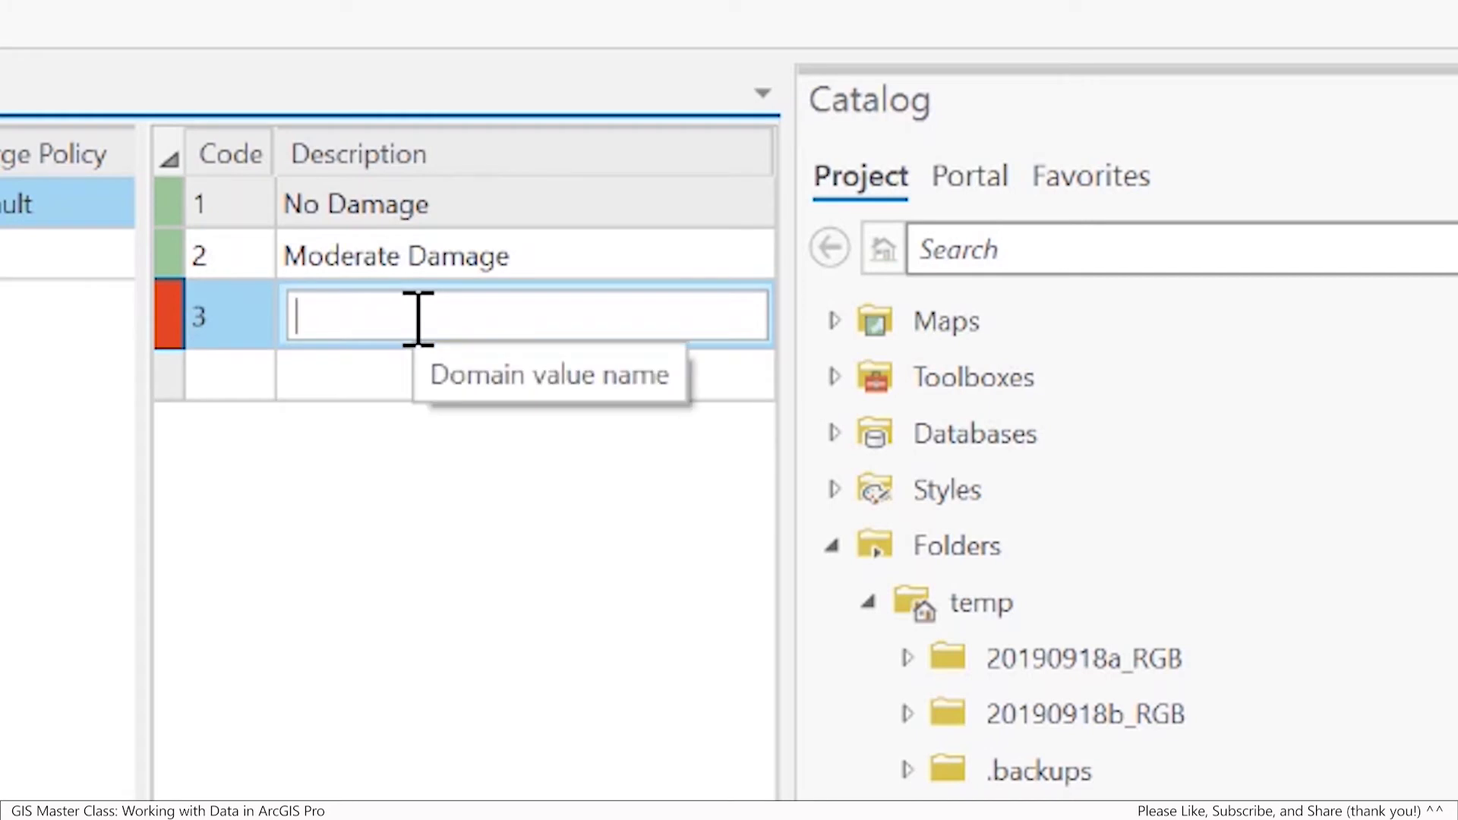
text(Sever e)
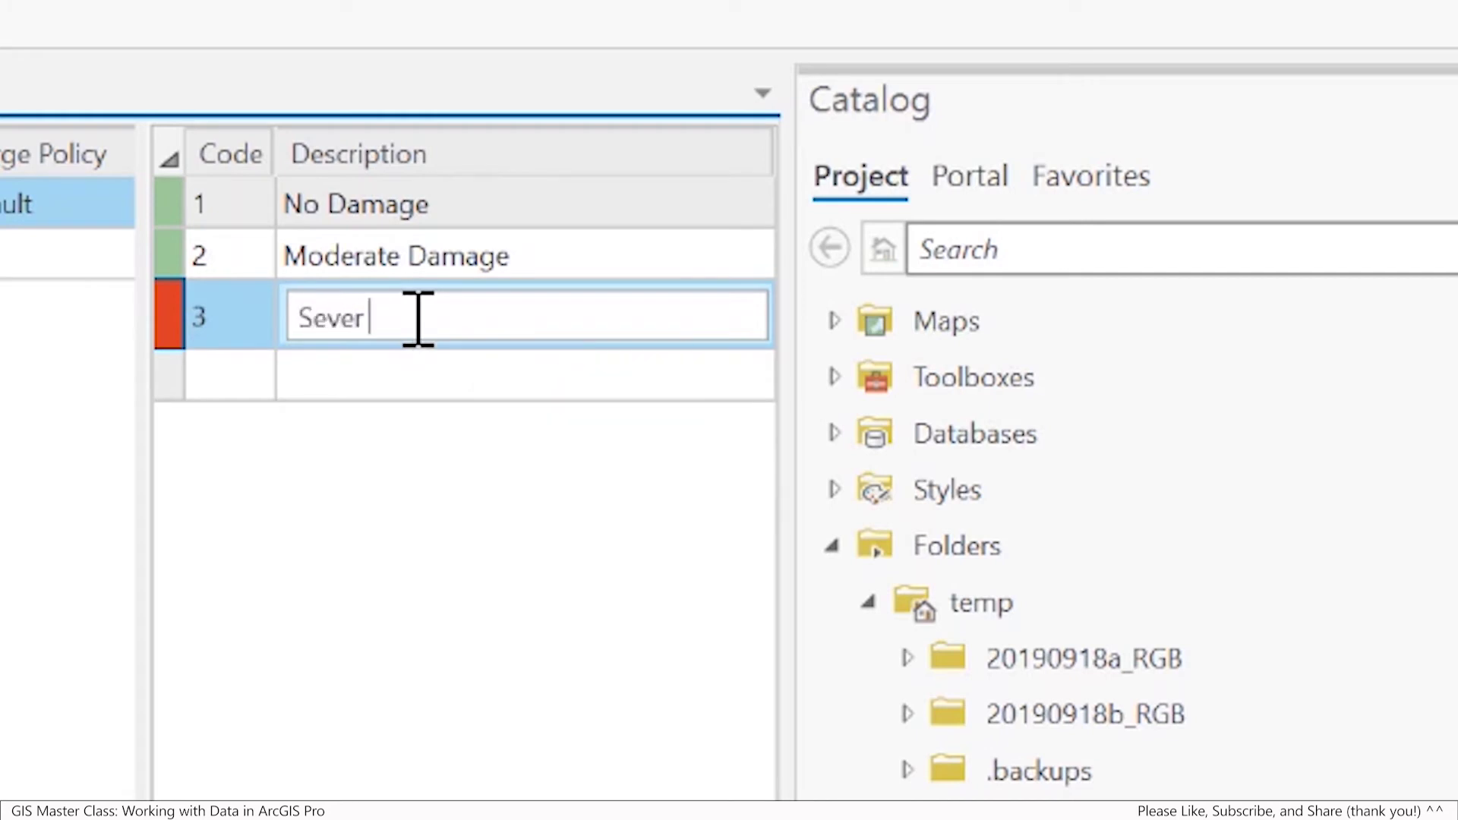
key(BackSpace)
key(BackSpace)
text(e Dama)
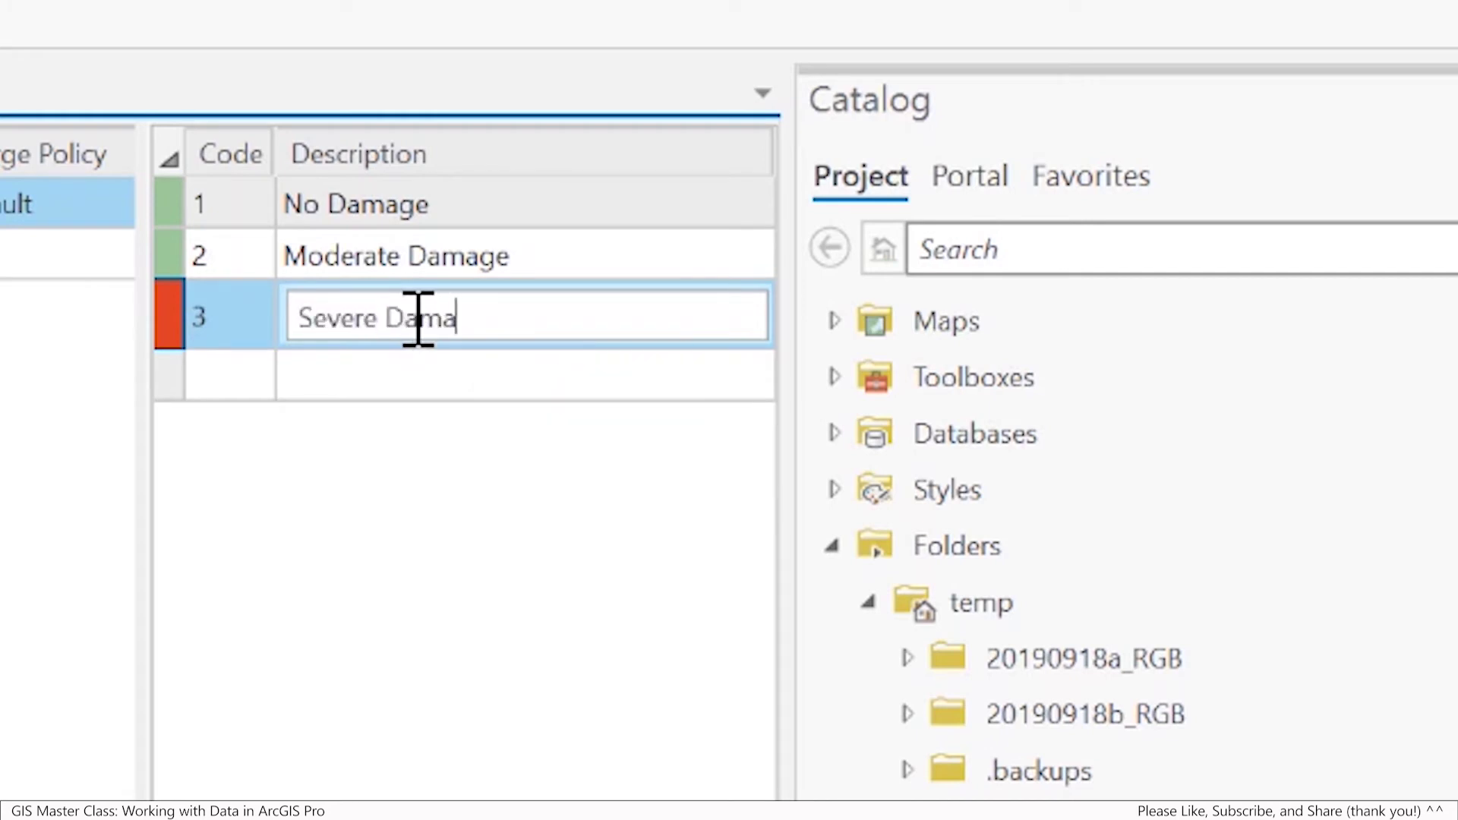
text(ge)
click(431, 216)
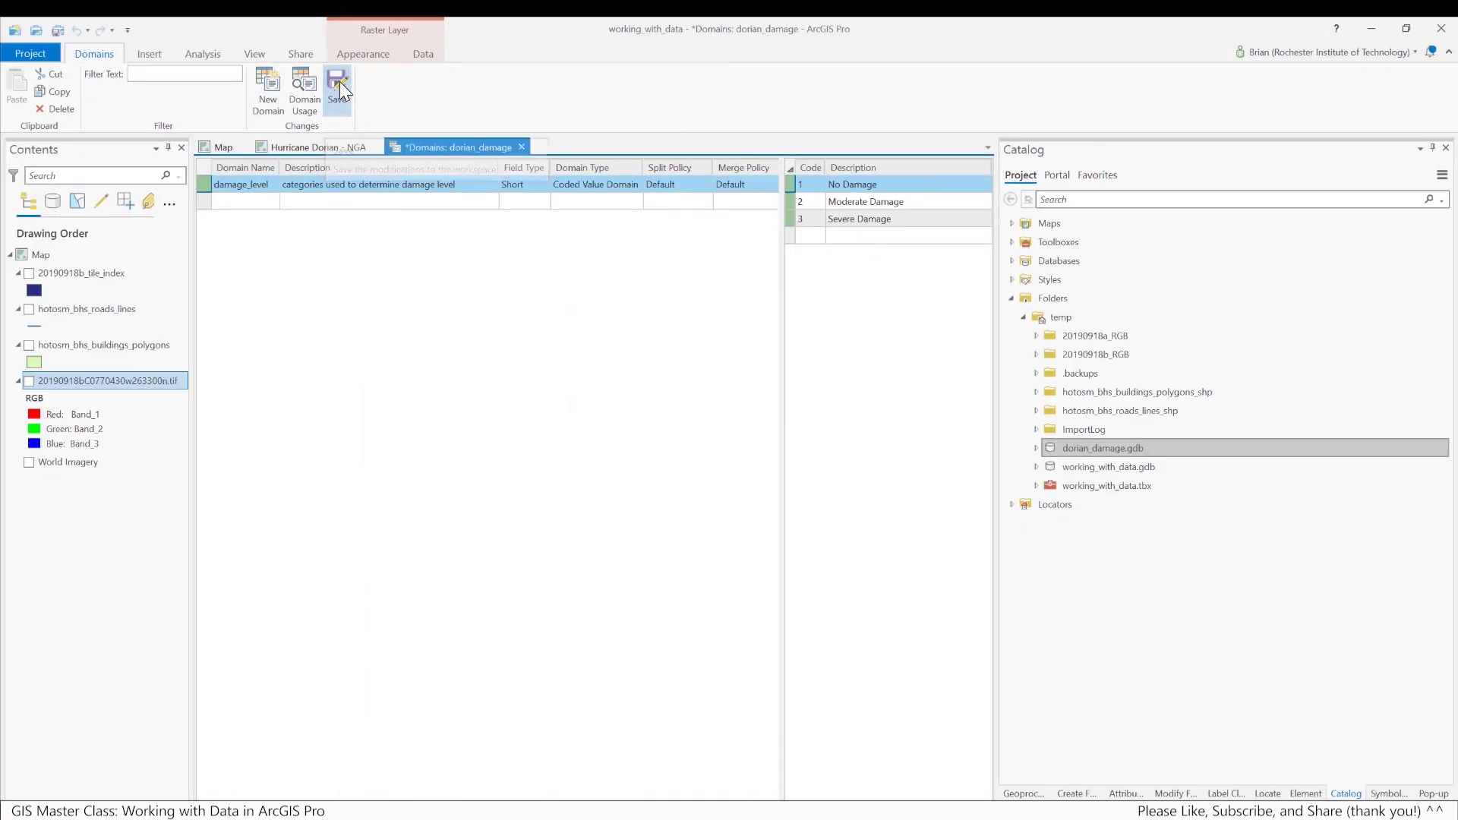
click(339, 84)
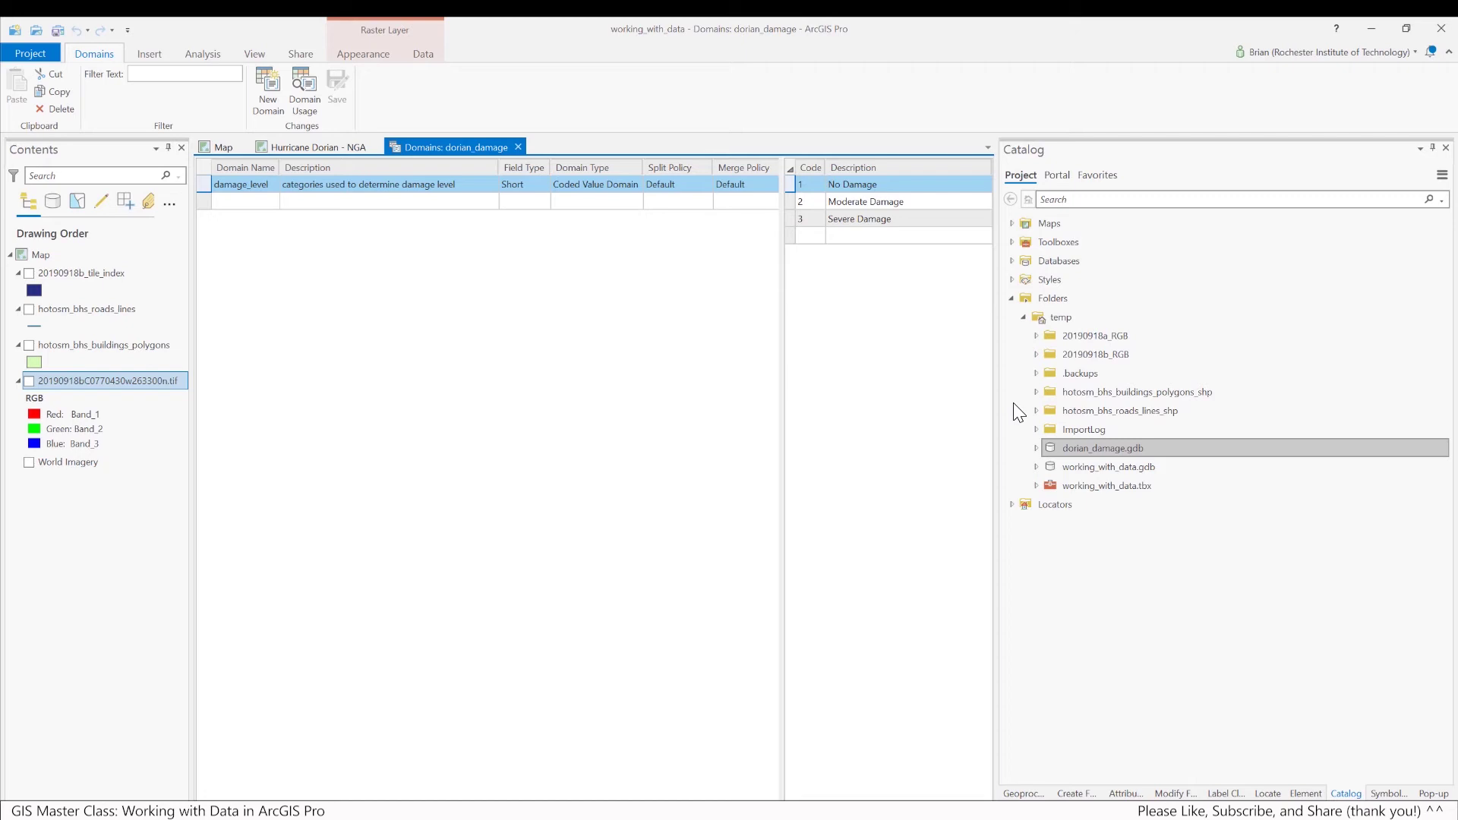
Select dorian_damage.gdb in the Catalog and bring up its context menu
click(1036, 450)
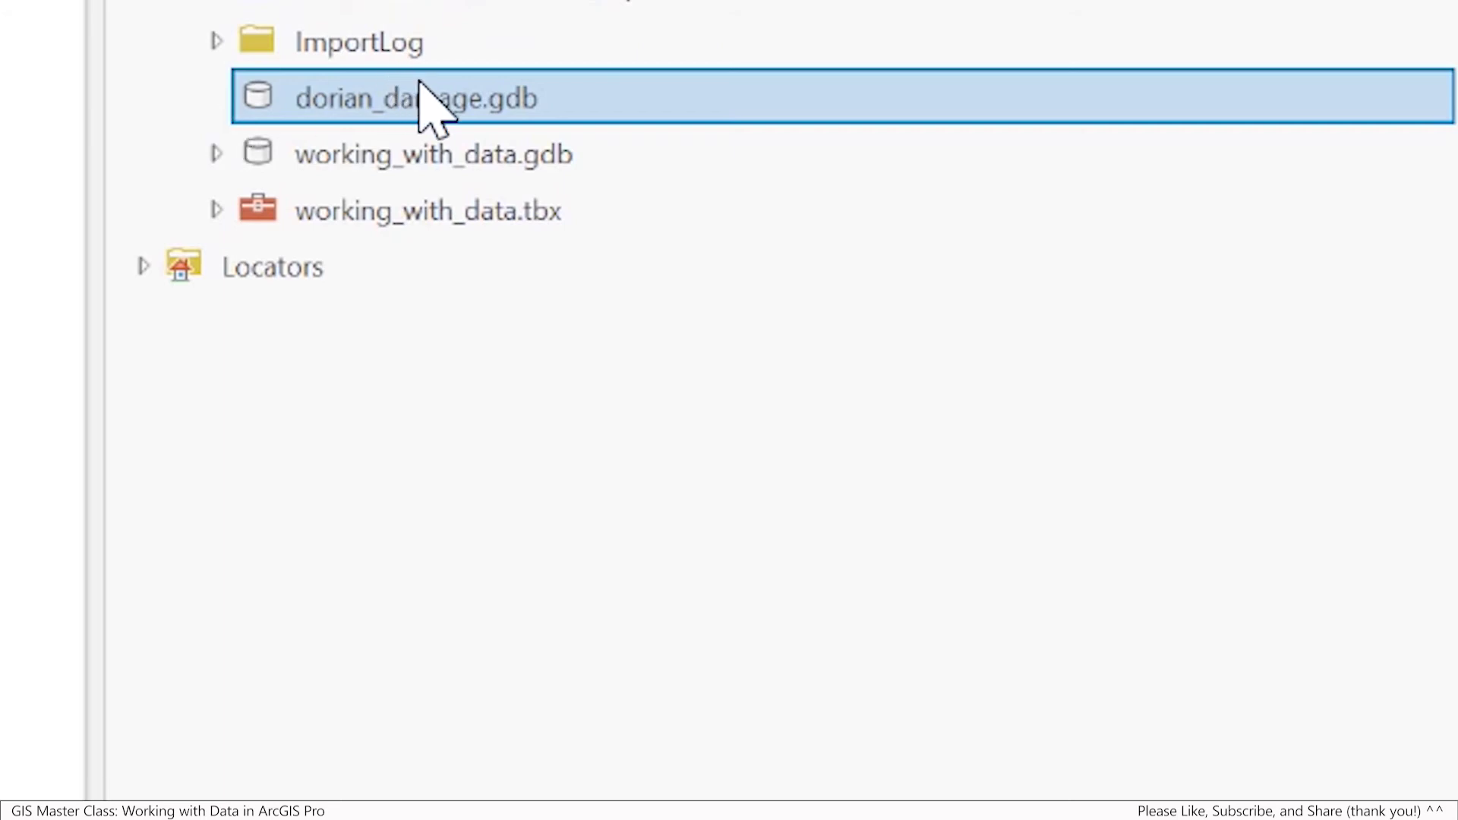
right_click(486, 97)
Start a new feature dataset in dorian_damage.gdb named Damage_Assessments
mouse_move(638, 305)
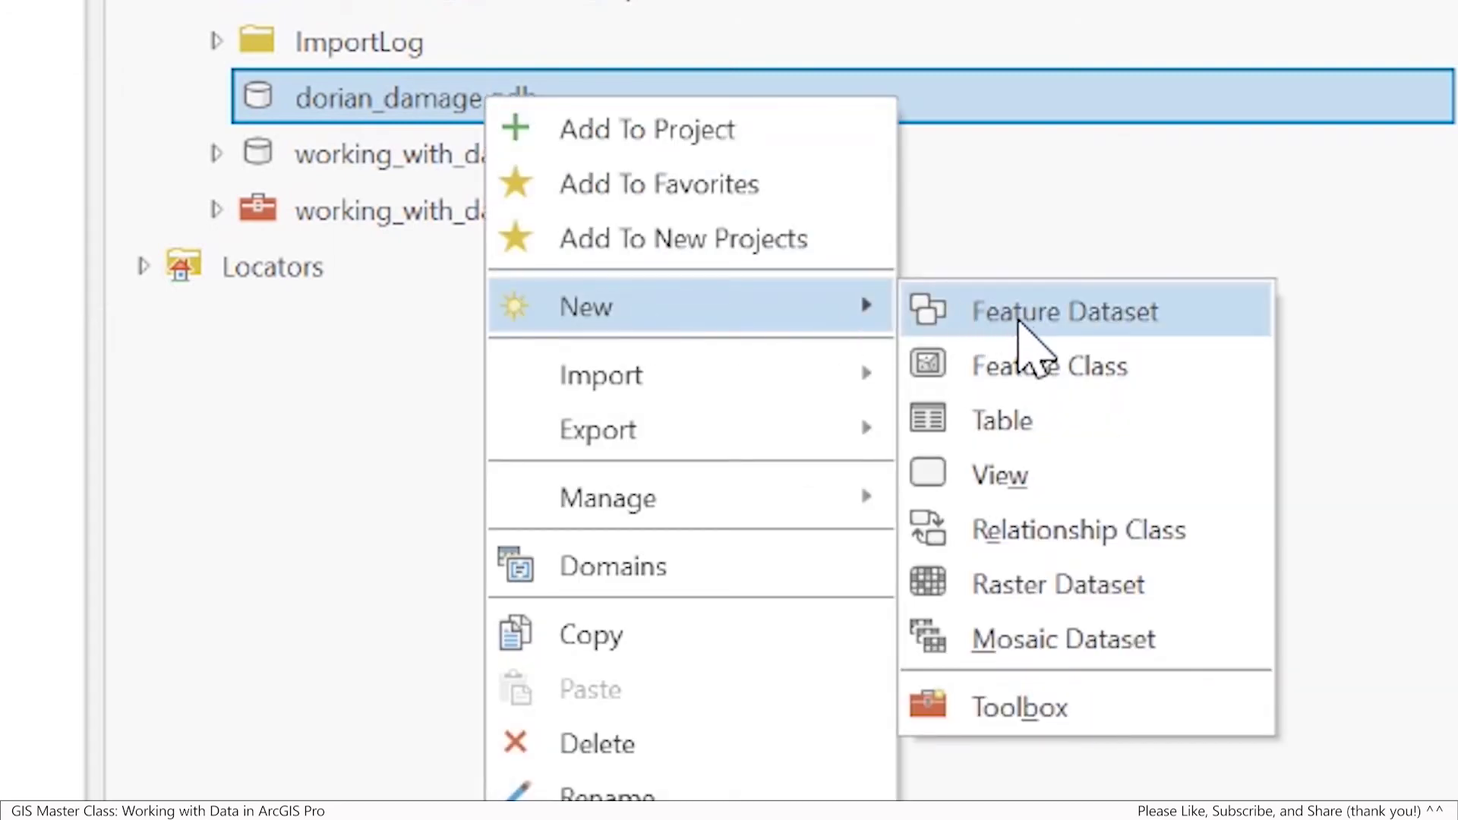
click(1063, 347)
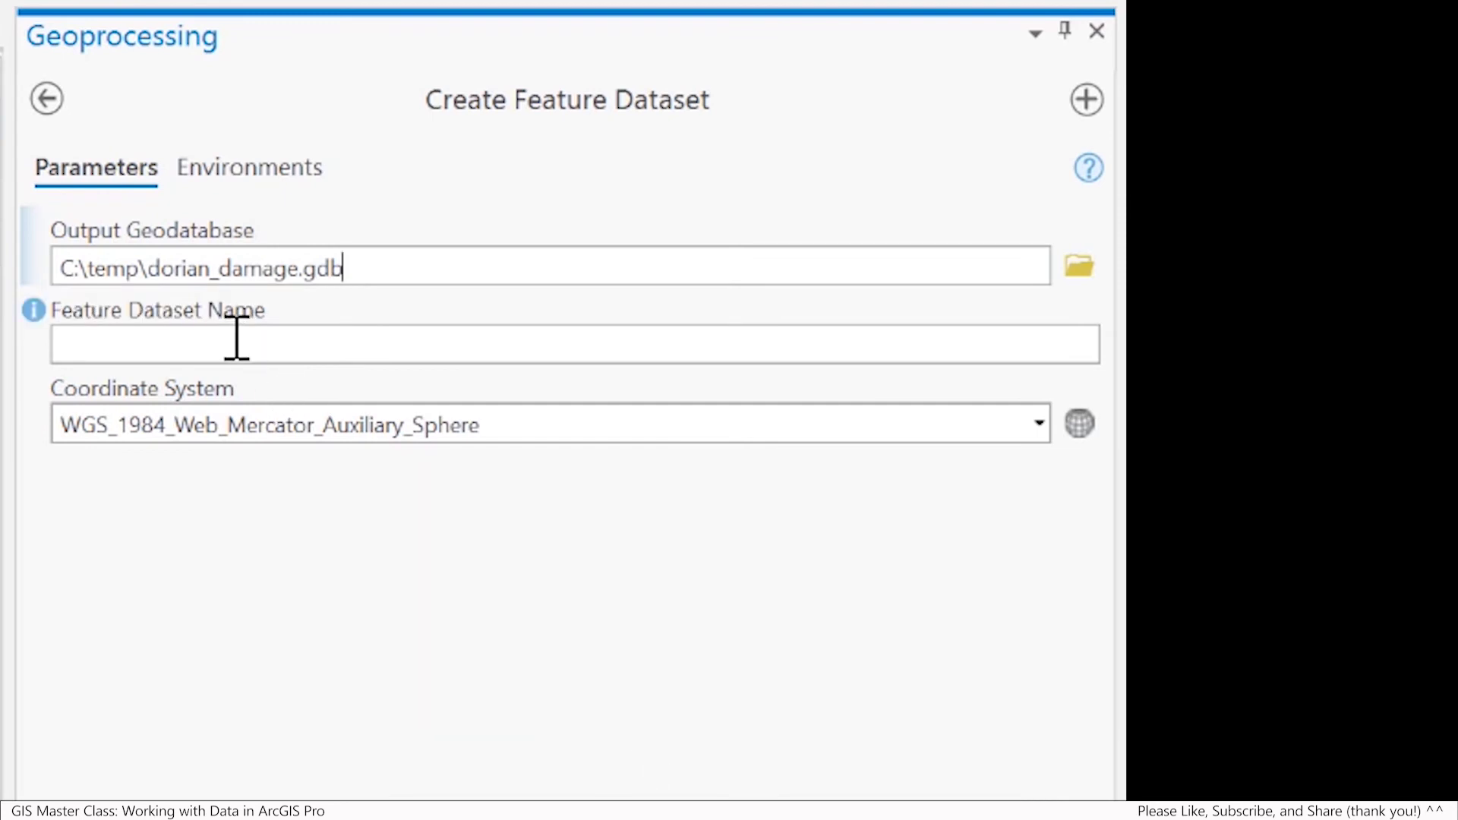
click(236, 338)
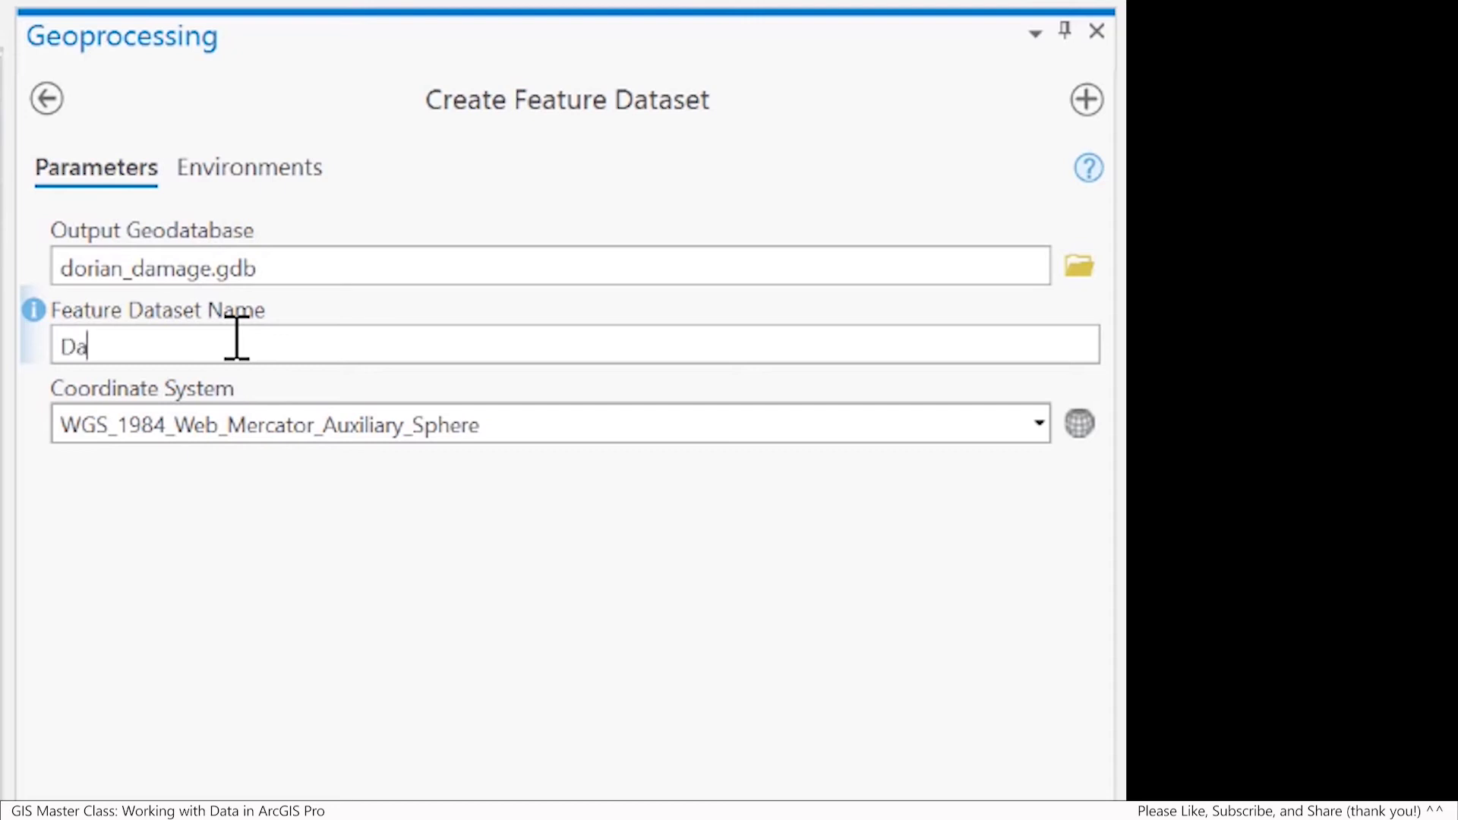
text(Damage_Assess)
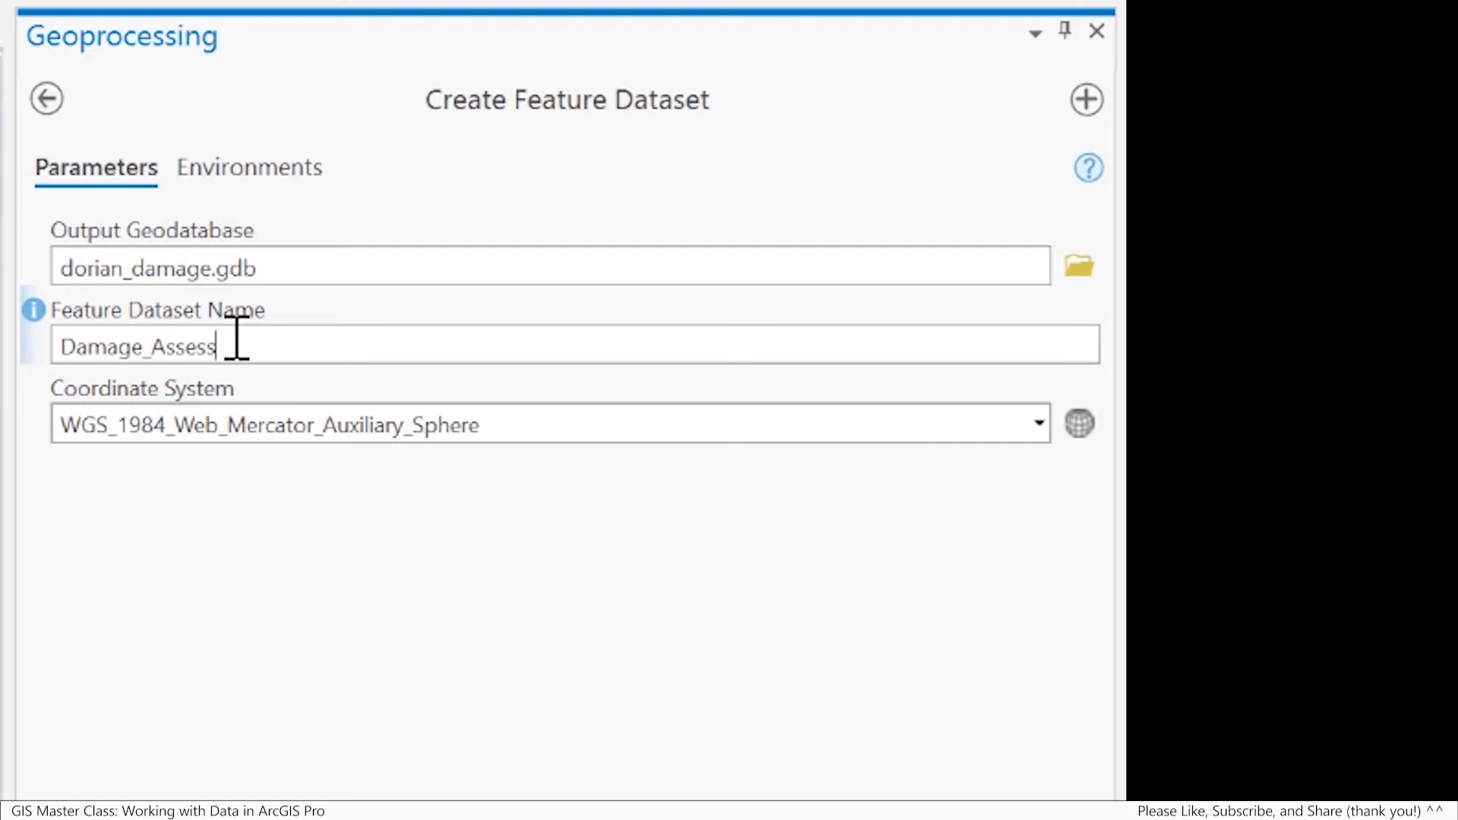
text(ments)
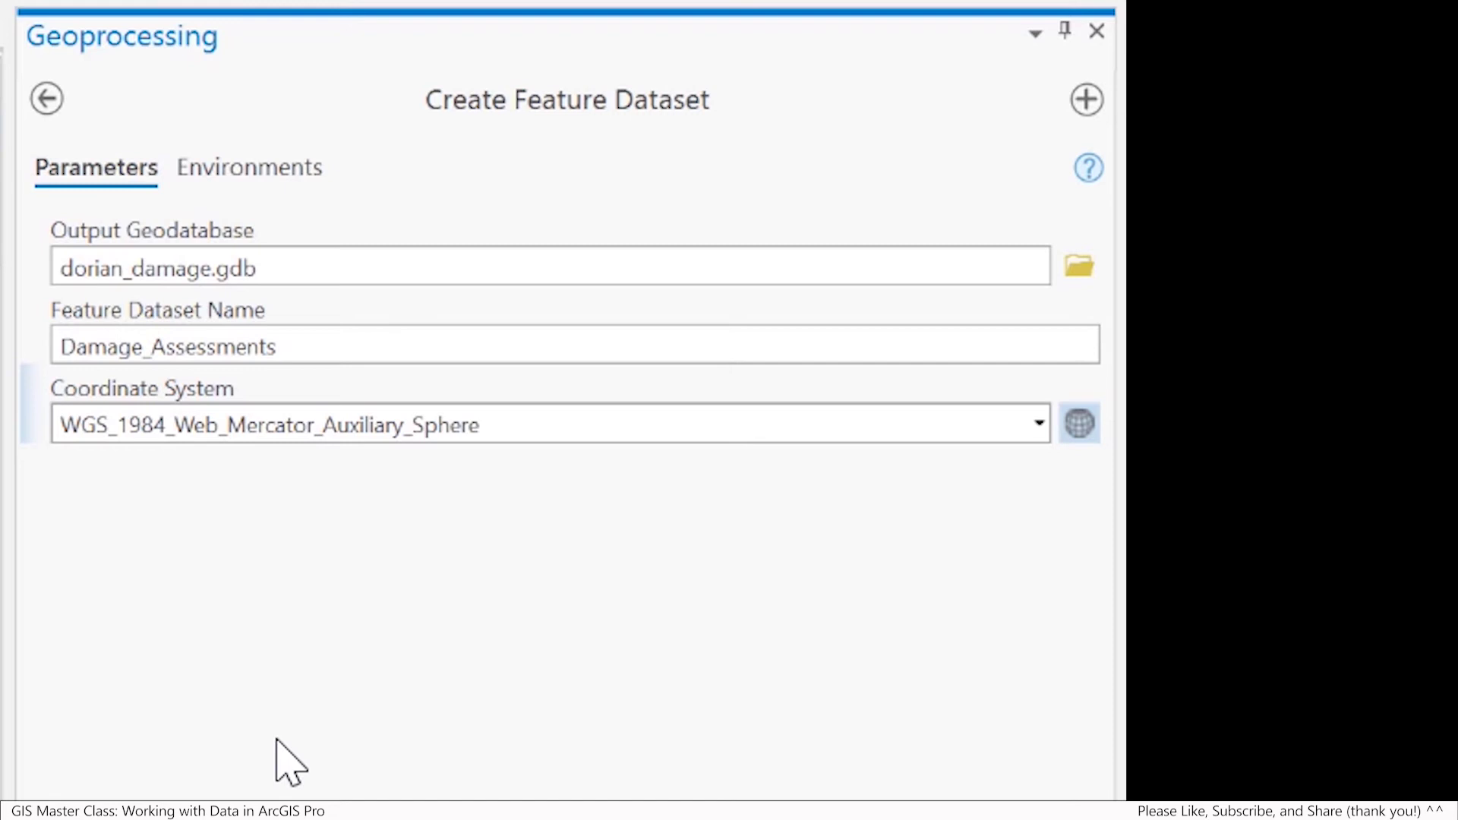
mouse_move(172, 425)
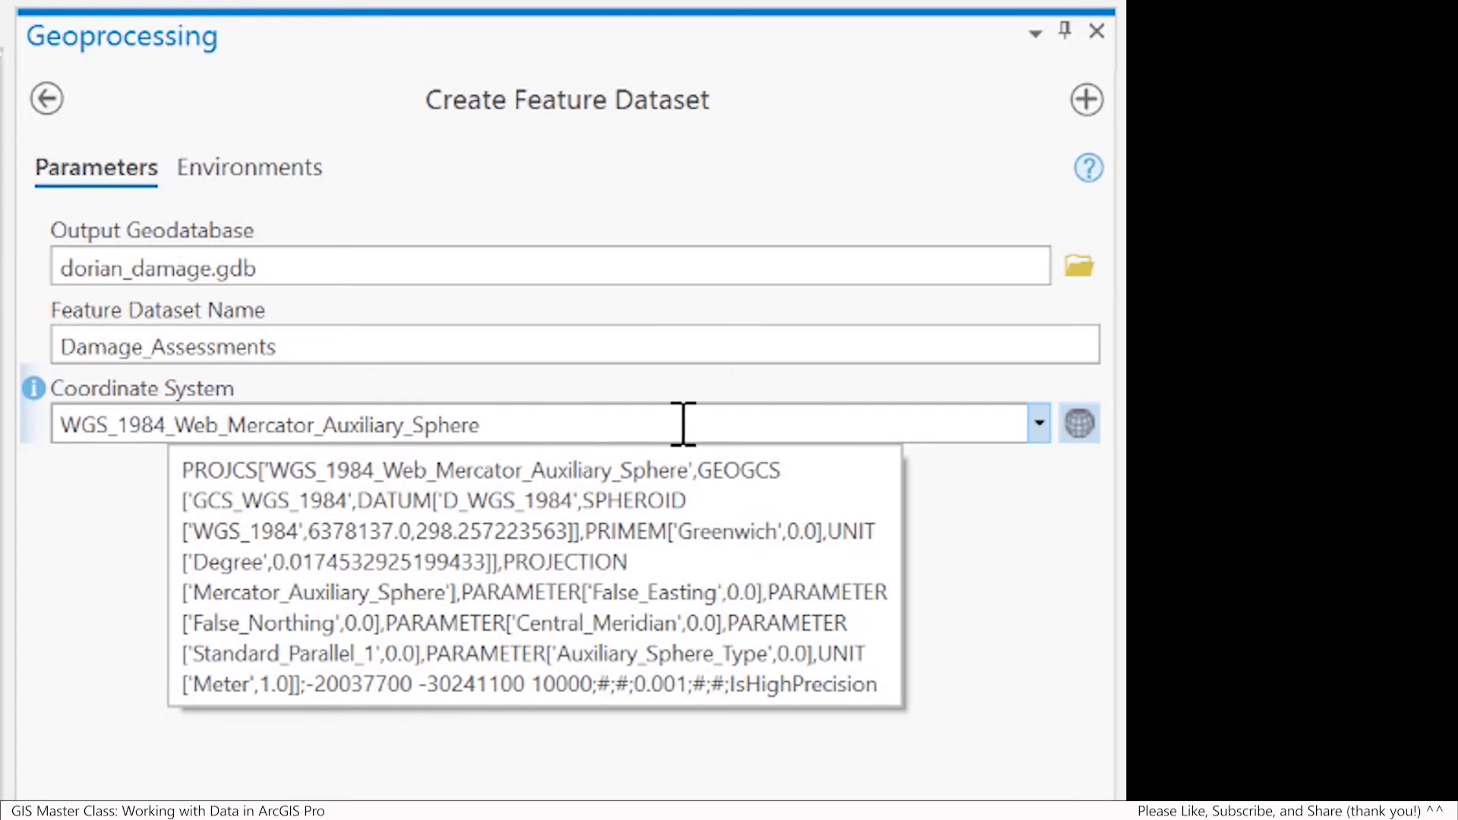
Set the feature dataset's coordinate system to Geographic > World > WGS 1984
click(1079, 424)
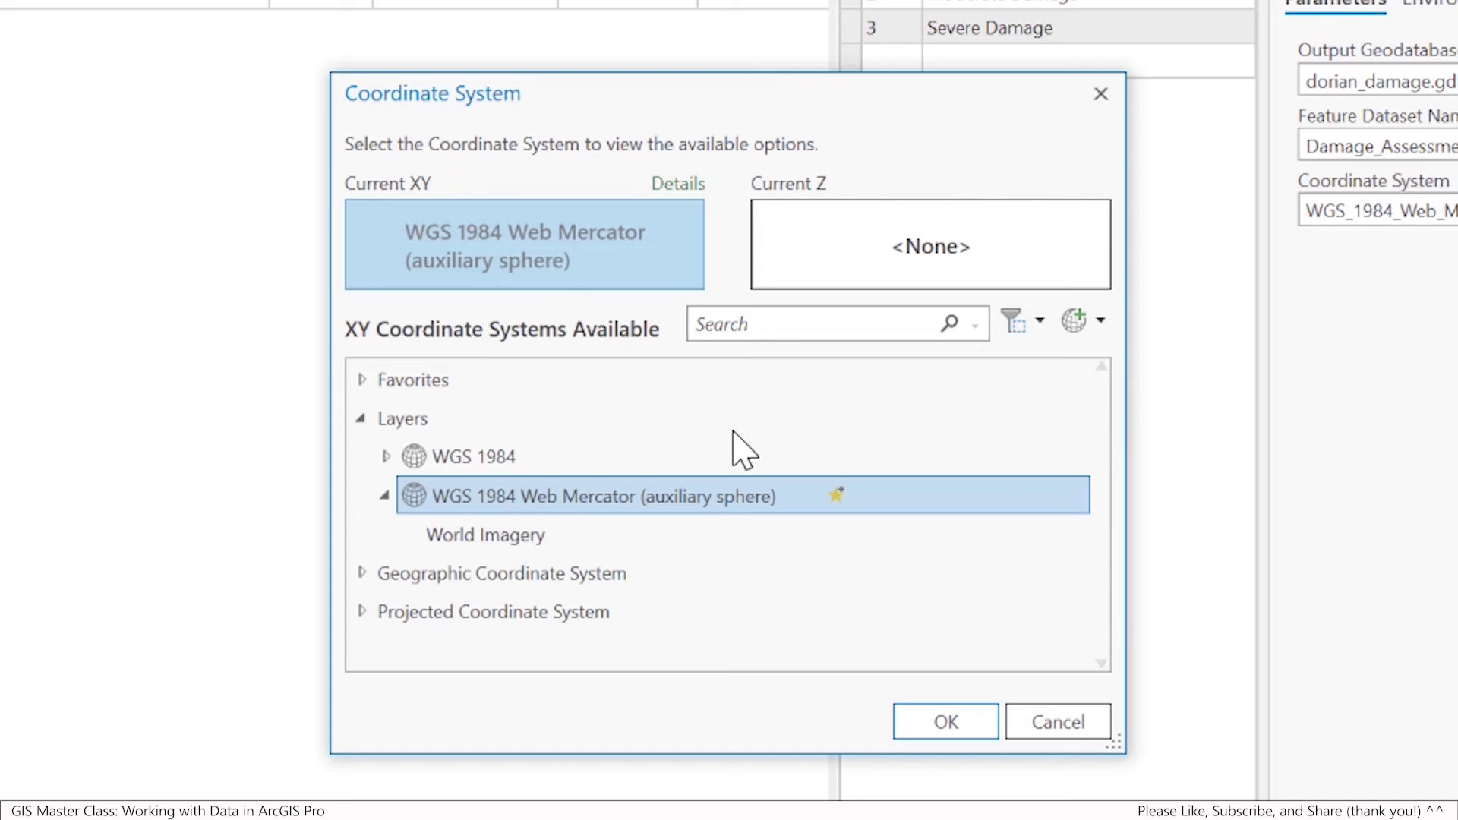
click(482, 459)
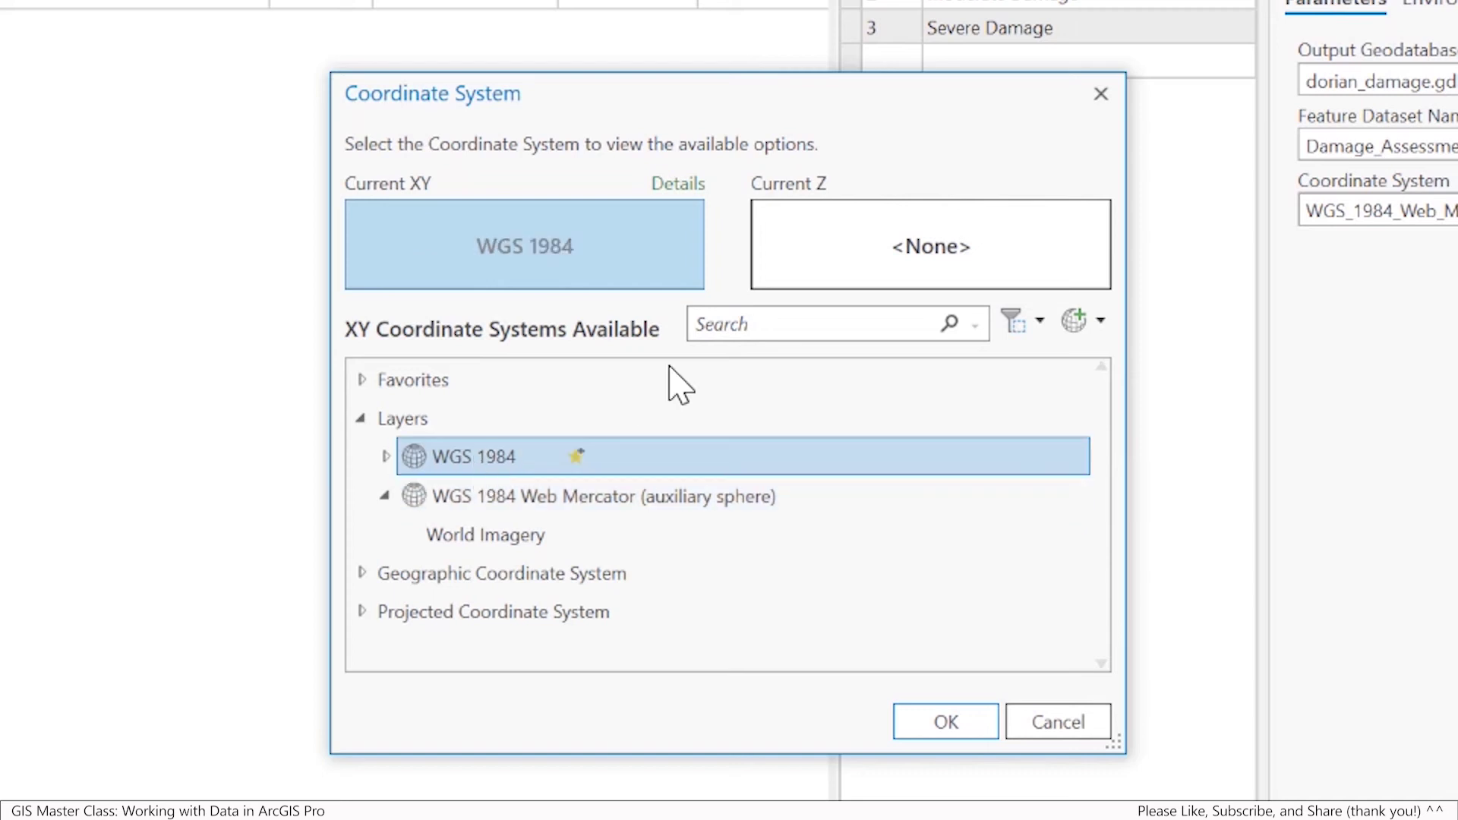
click(736, 328)
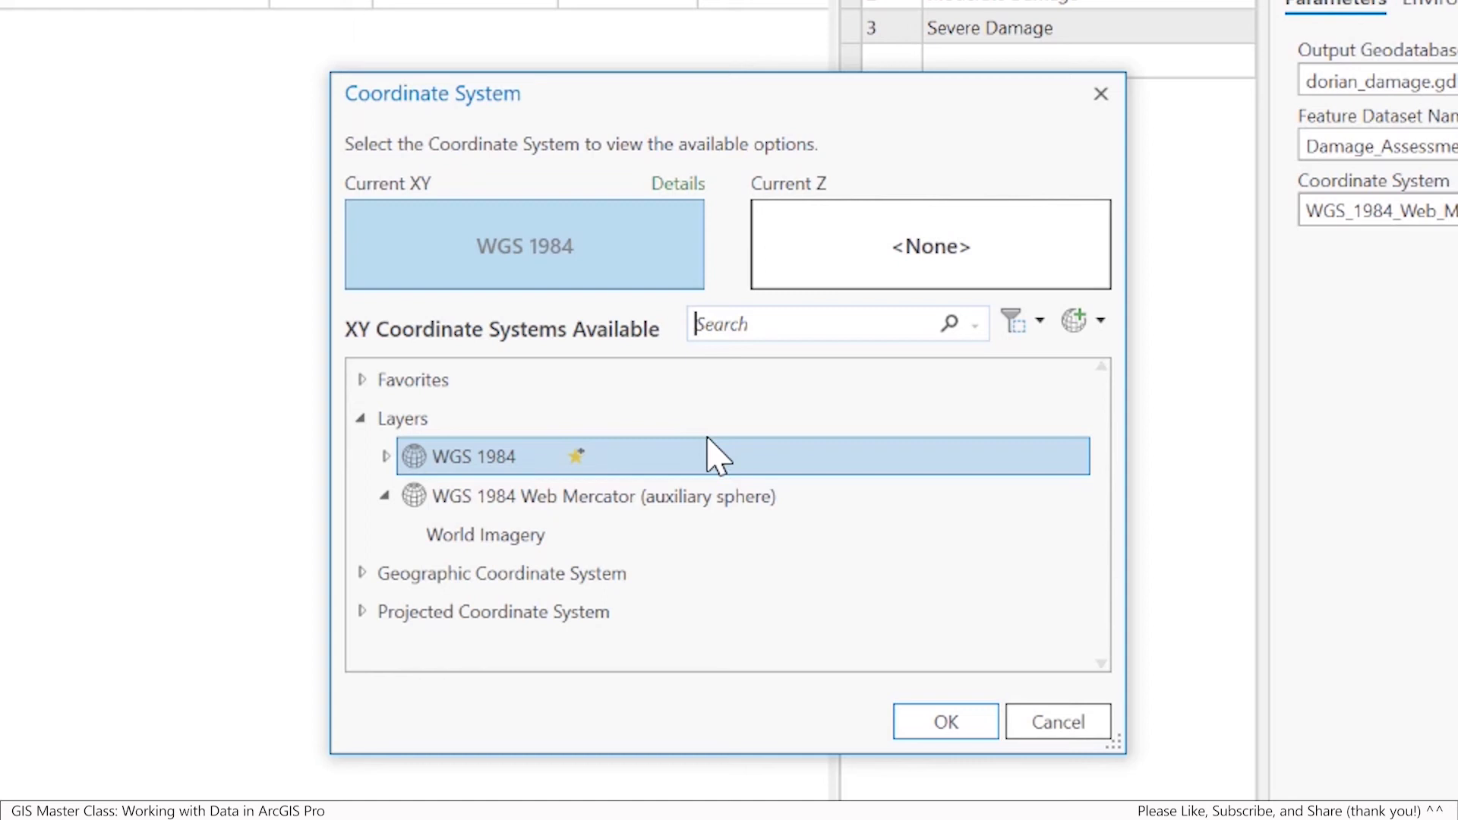
text(WGS 19)
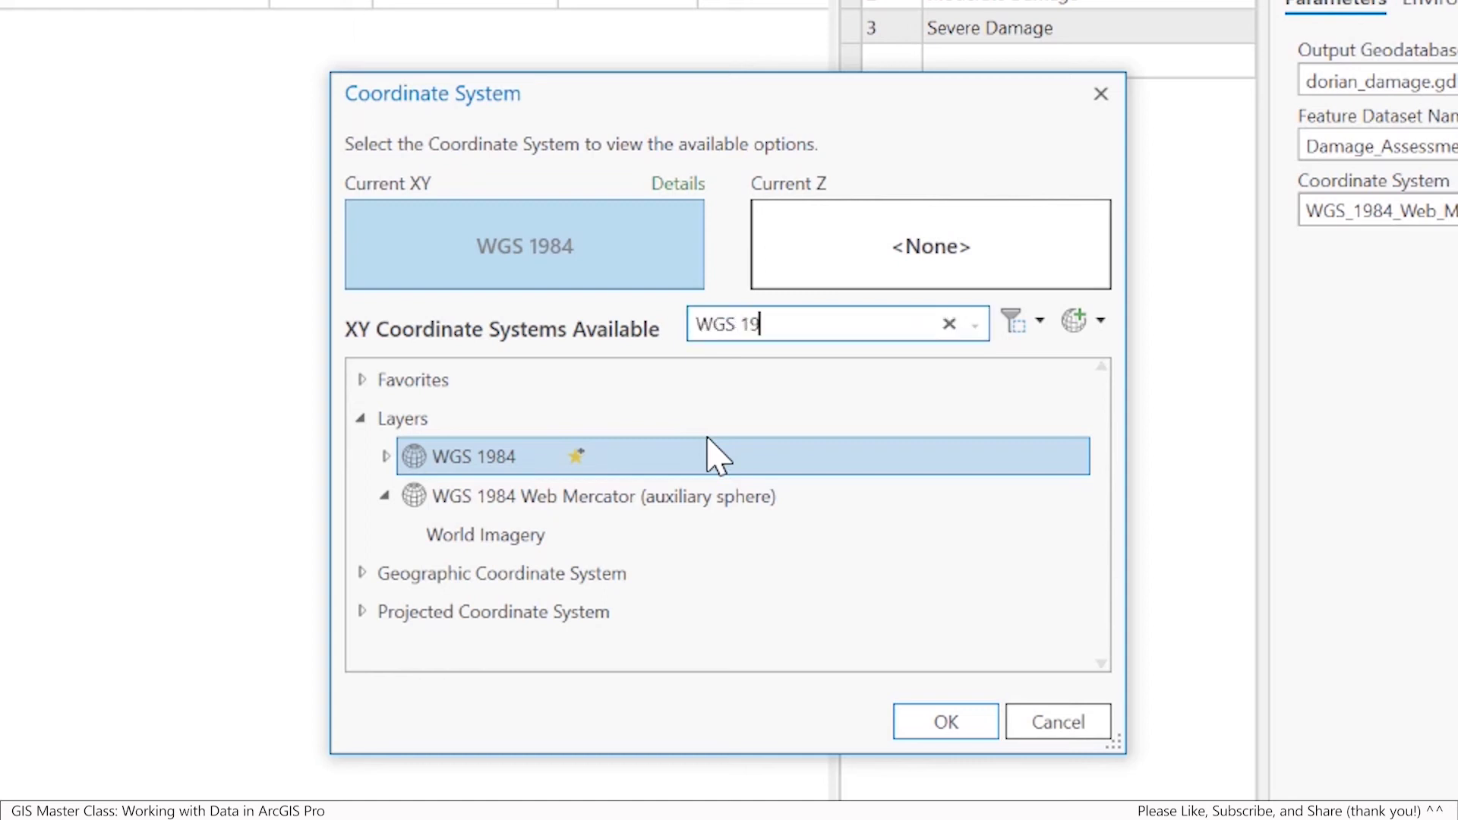
text(84)
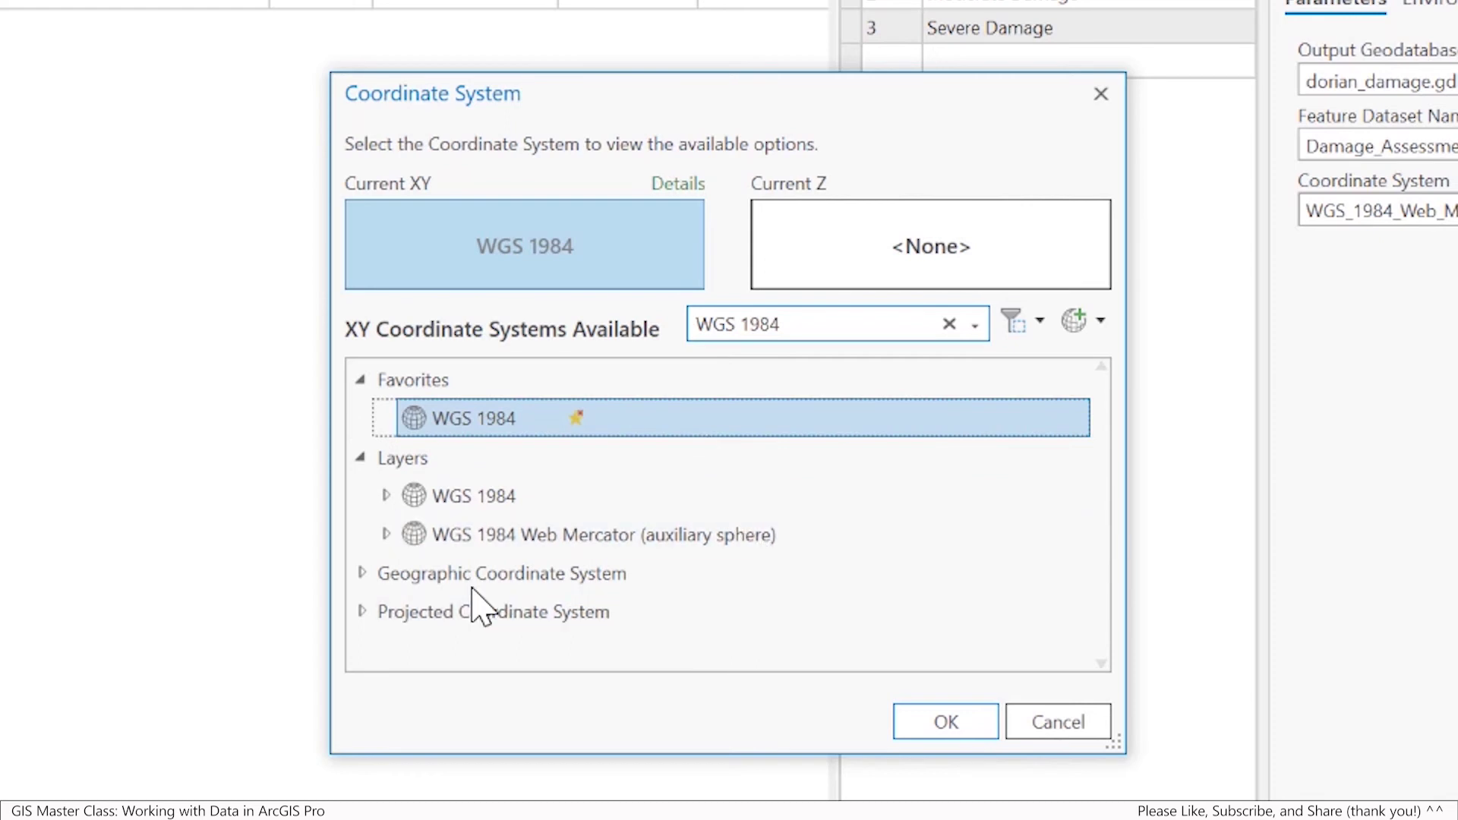
click(364, 575)
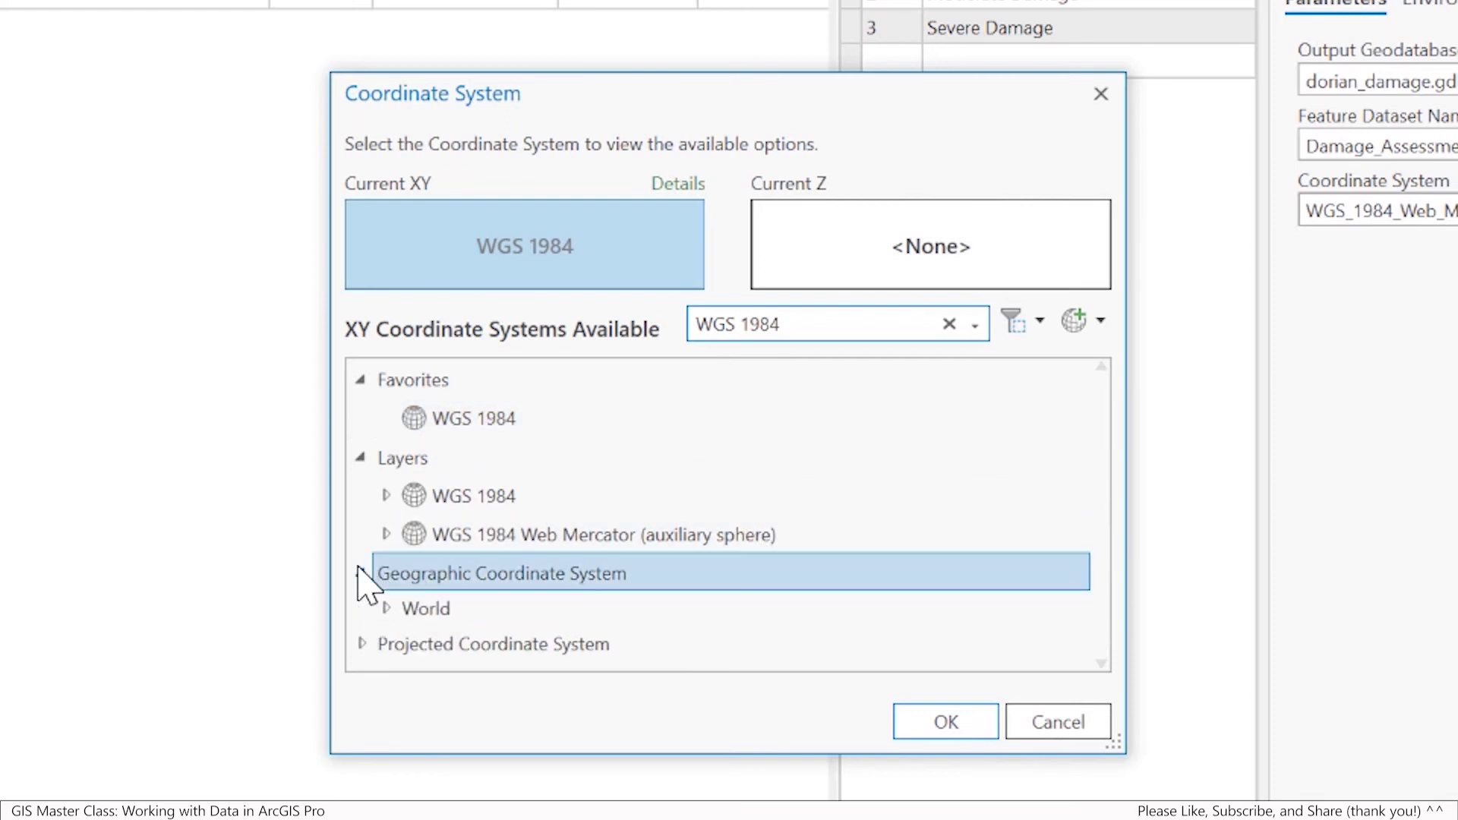
click(386, 609)
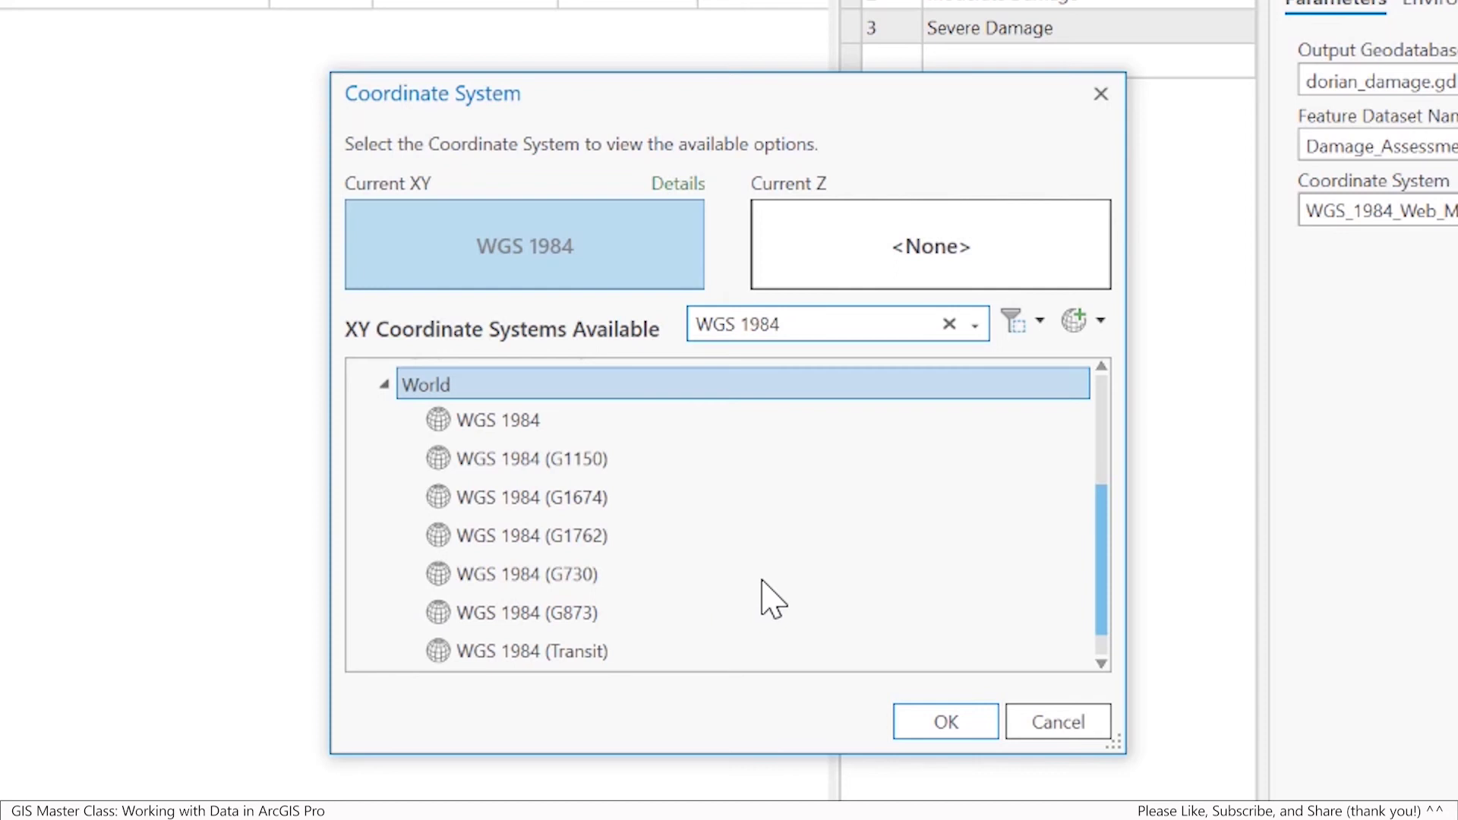
scroll(582, 570, down, 1)
scroll(585, 547, up, 2)
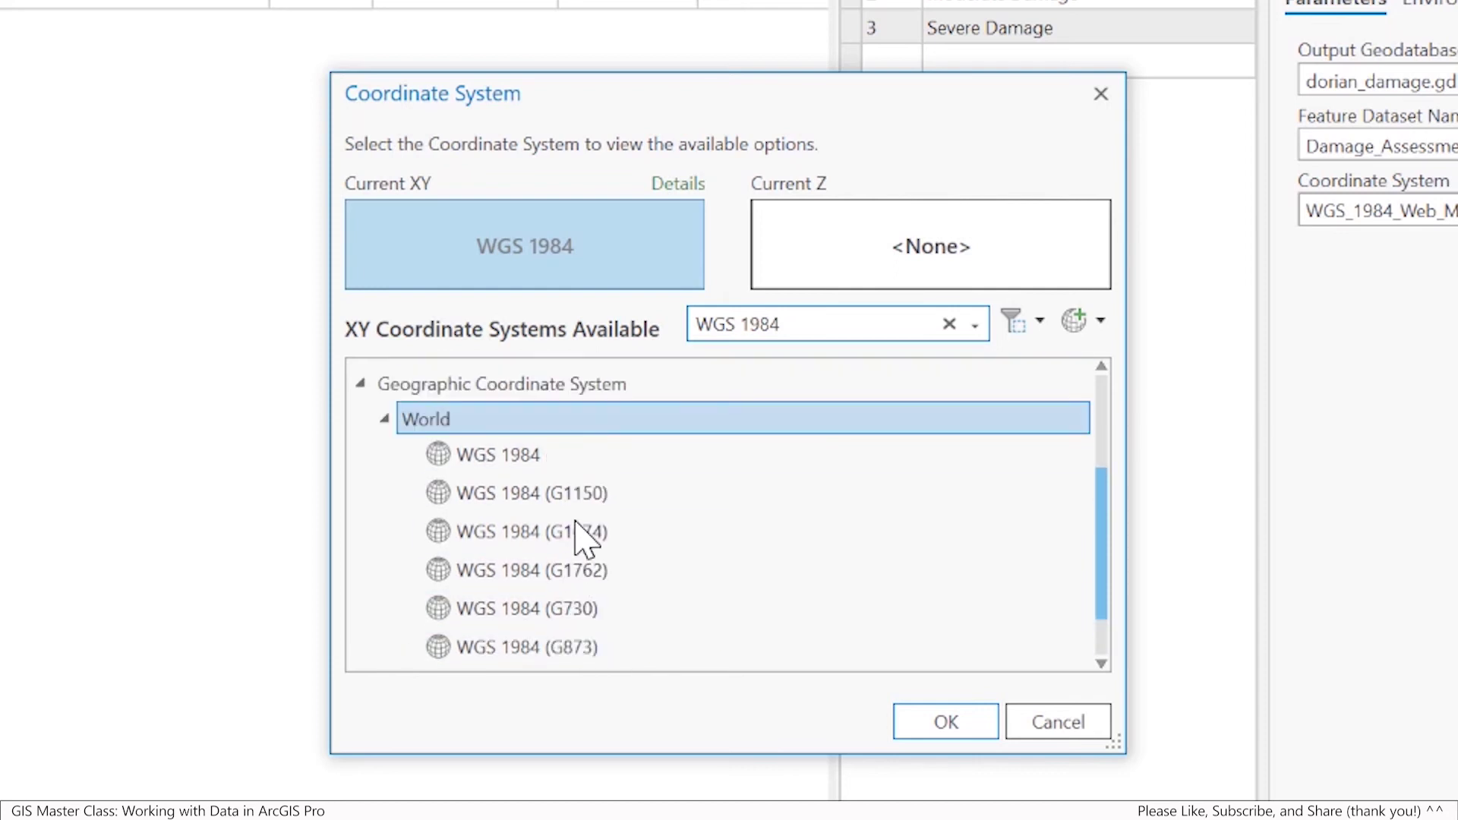
click(539, 456)
click(943, 723)
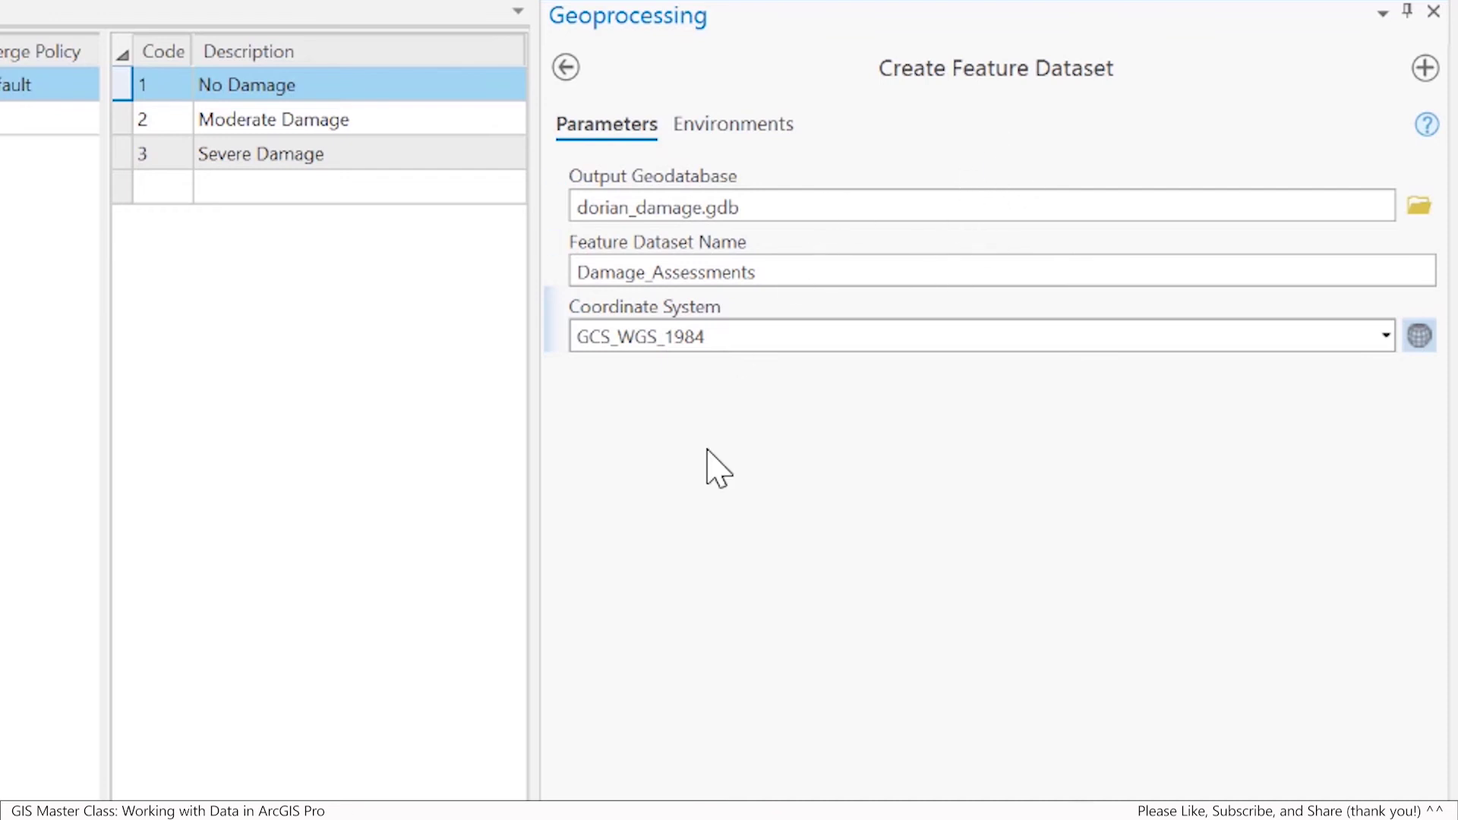
Run the tool to create Damage_Assessments, then go back to the project Catalog
mouse_move(774, 336)
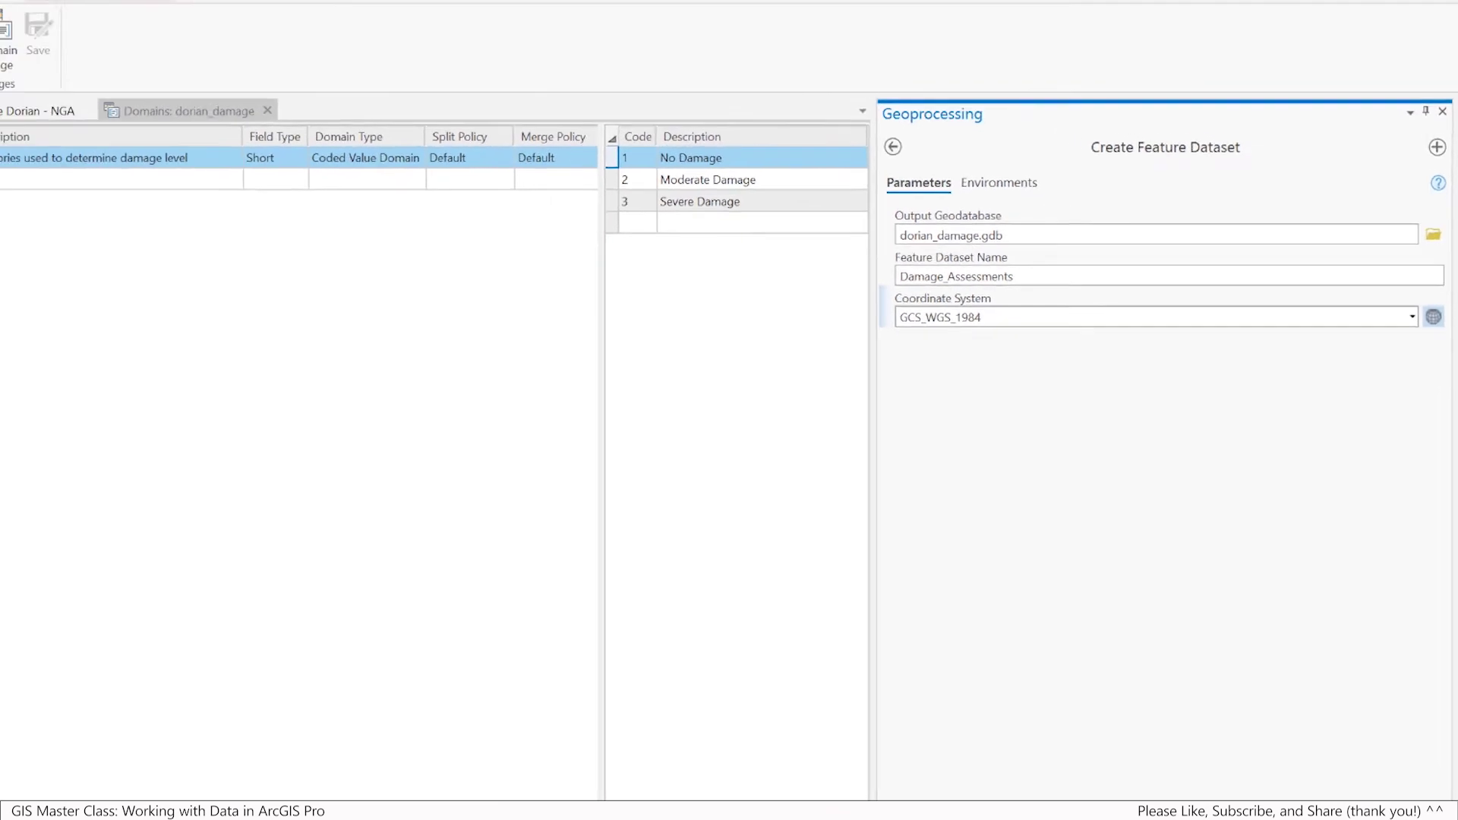
click(1413, 721)
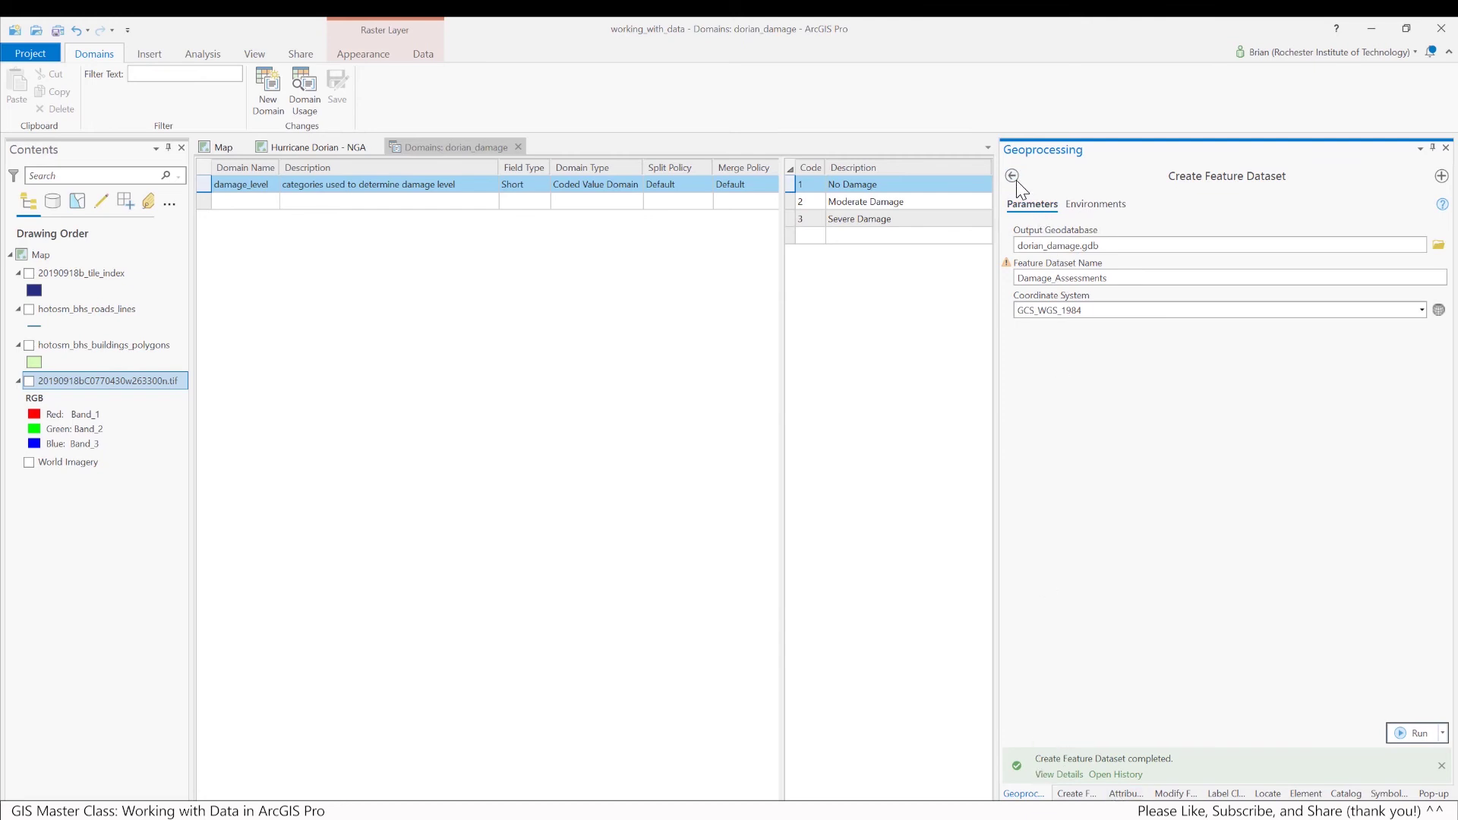
click(1015, 180)
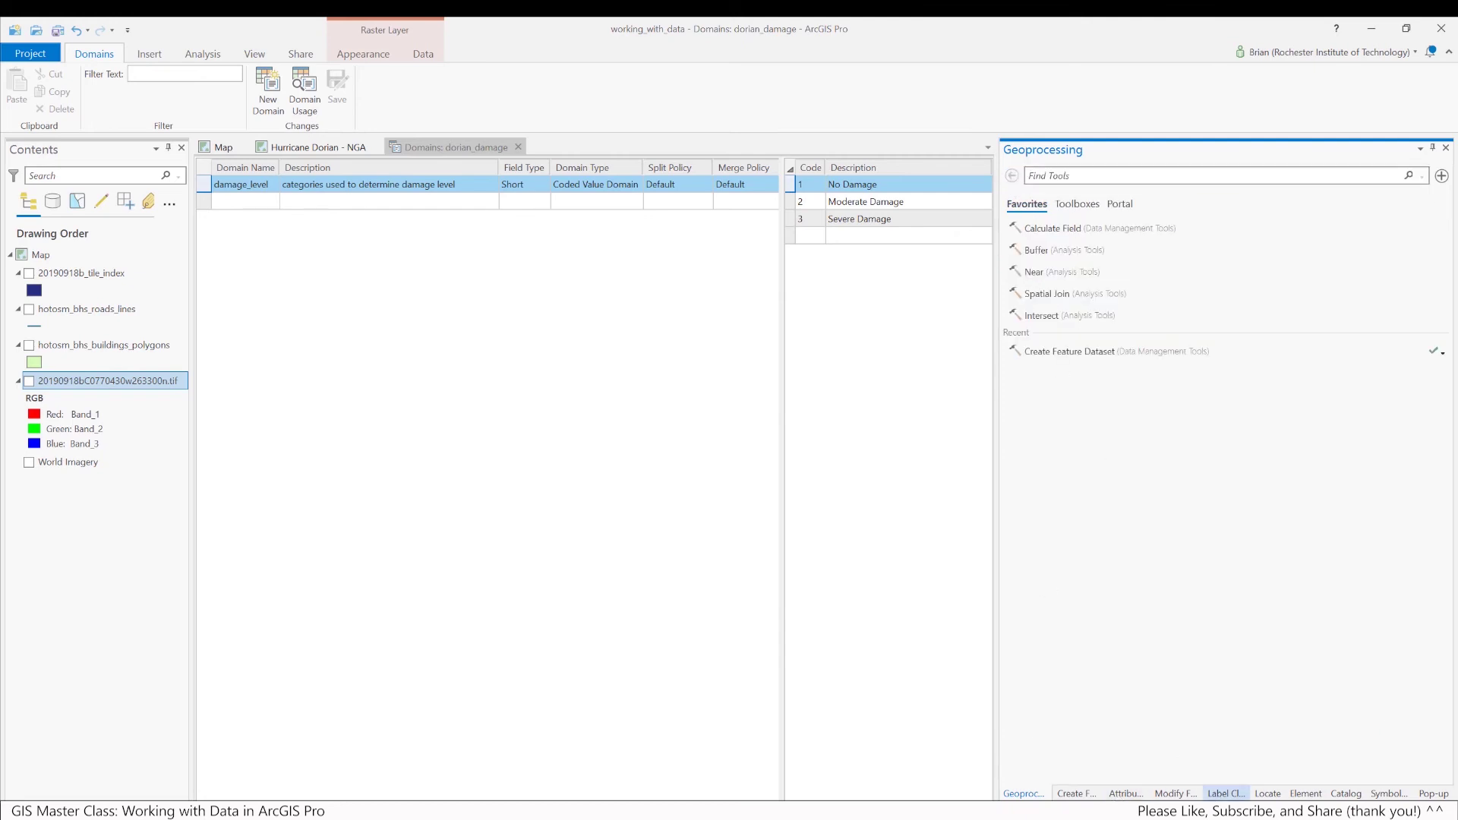
click(1341, 794)
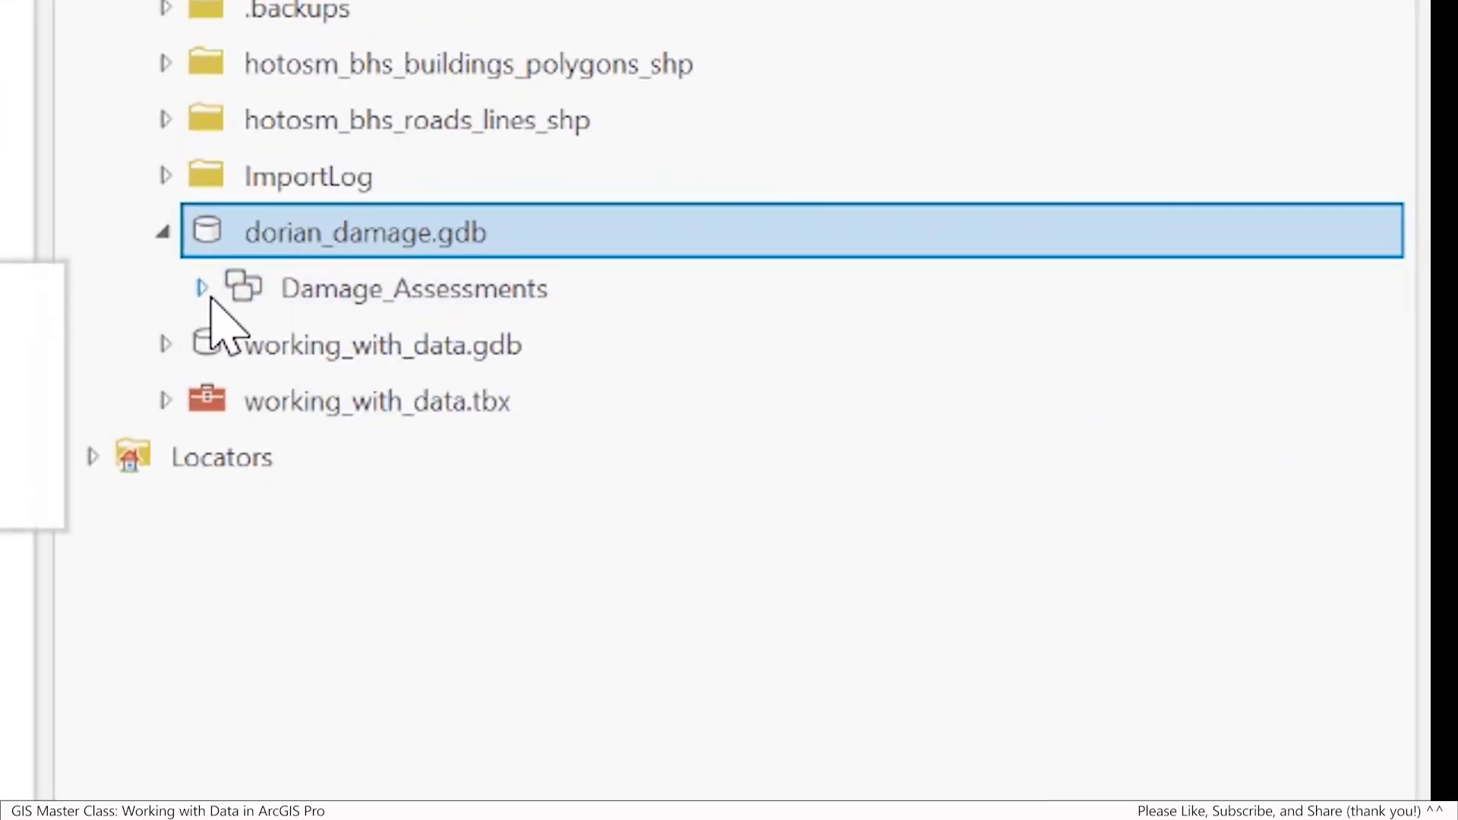
Select Damage_Assessments and dorian_damage.gdb in the Catalog to check the still-empty feature dataset
click(417, 289)
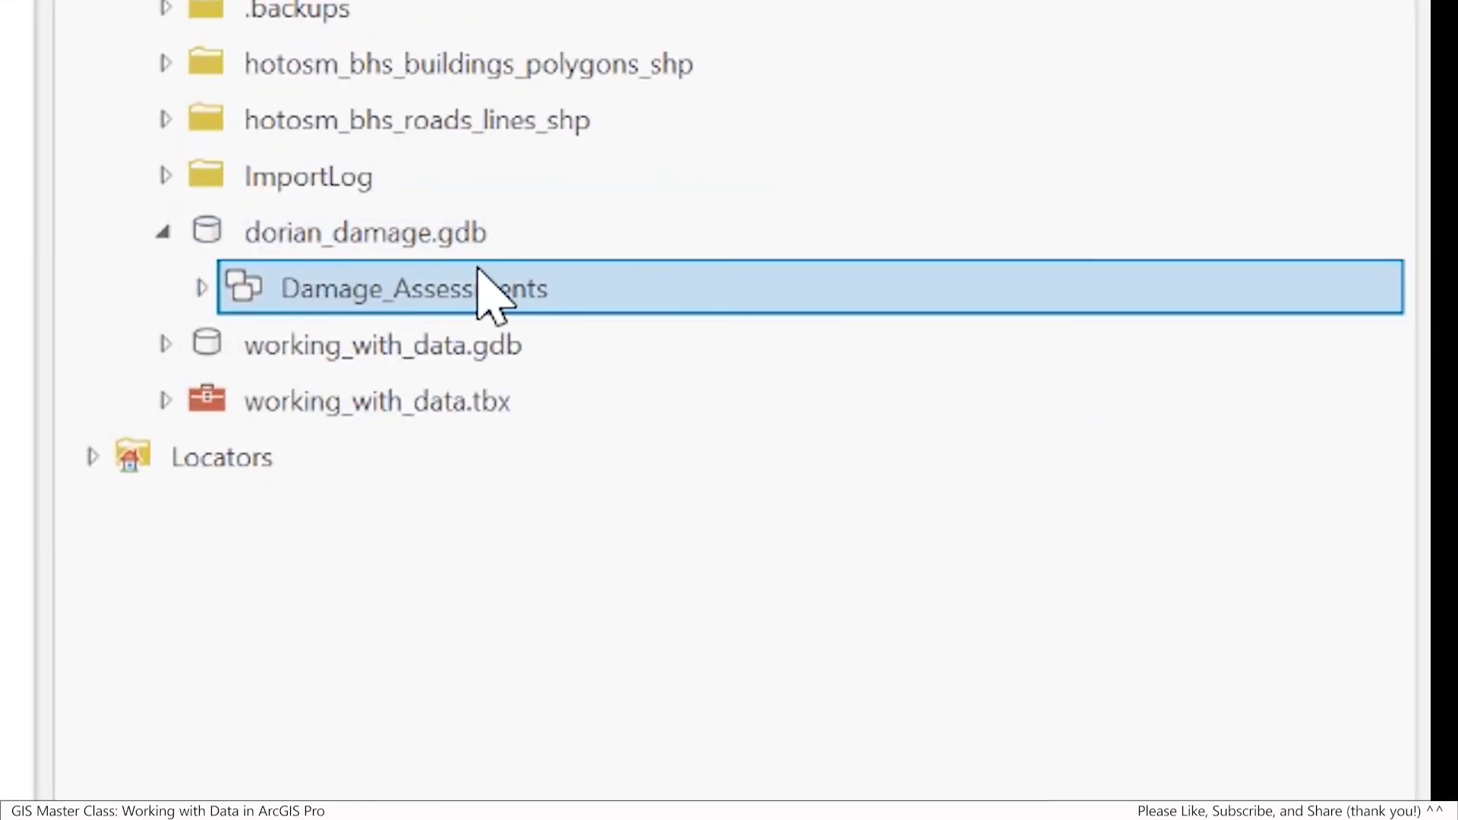
click(404, 244)
click(381, 303)
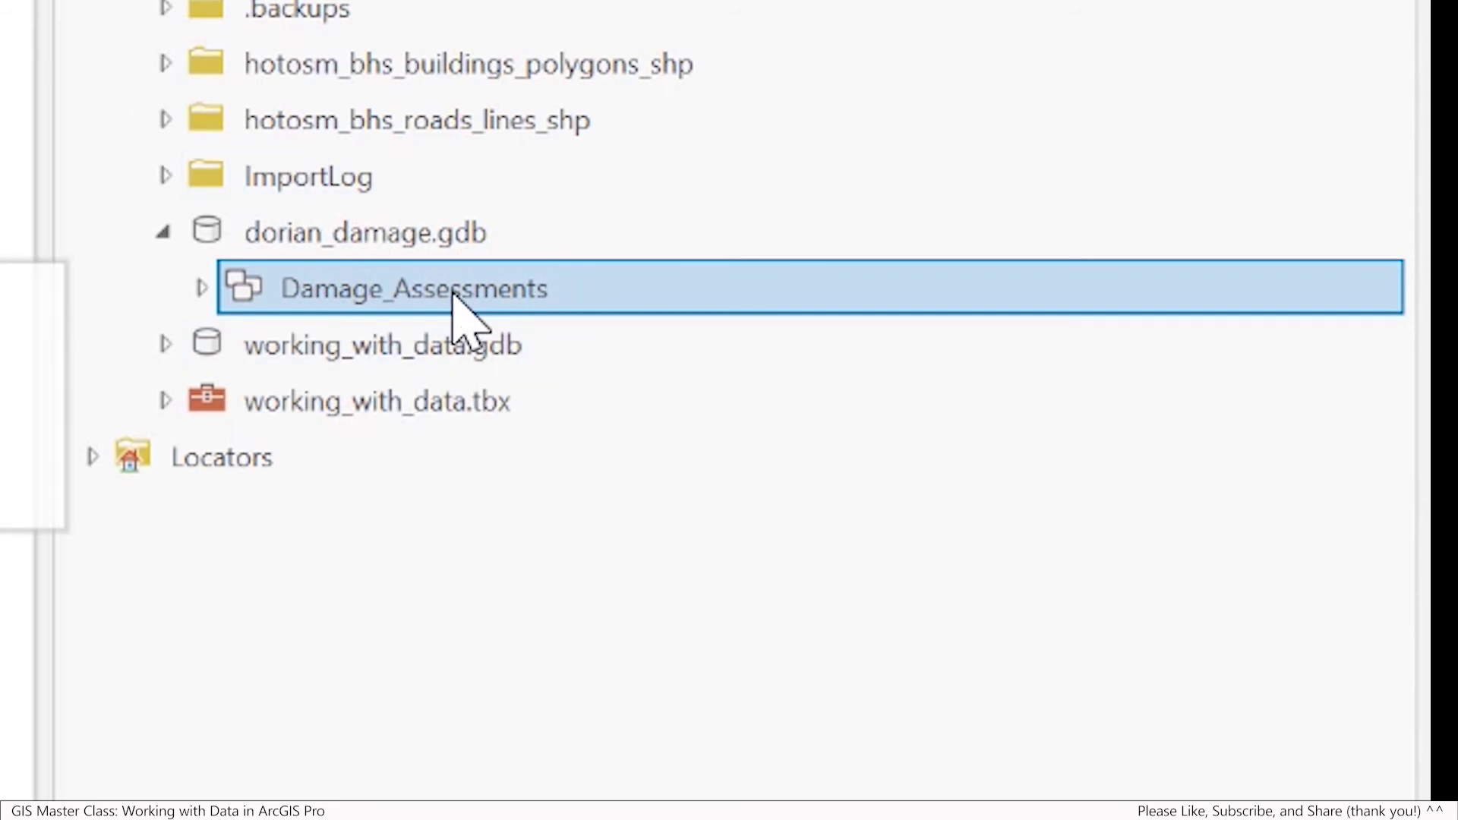
Start a new Polygon feature class named damaged_buildings inside the Damage_Assessments dataset
right_click(583, 288)
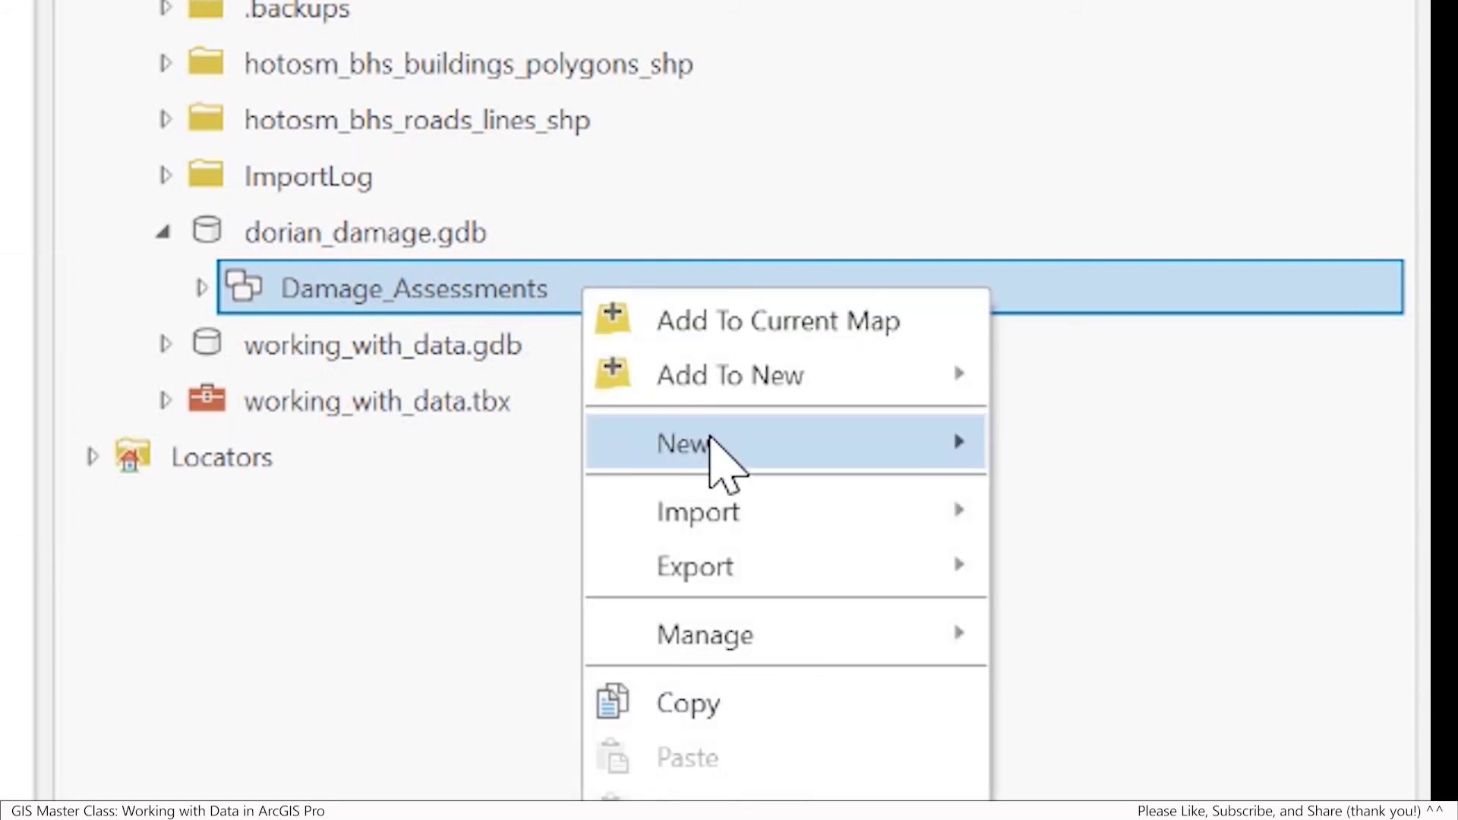
mouse_move(710, 439)
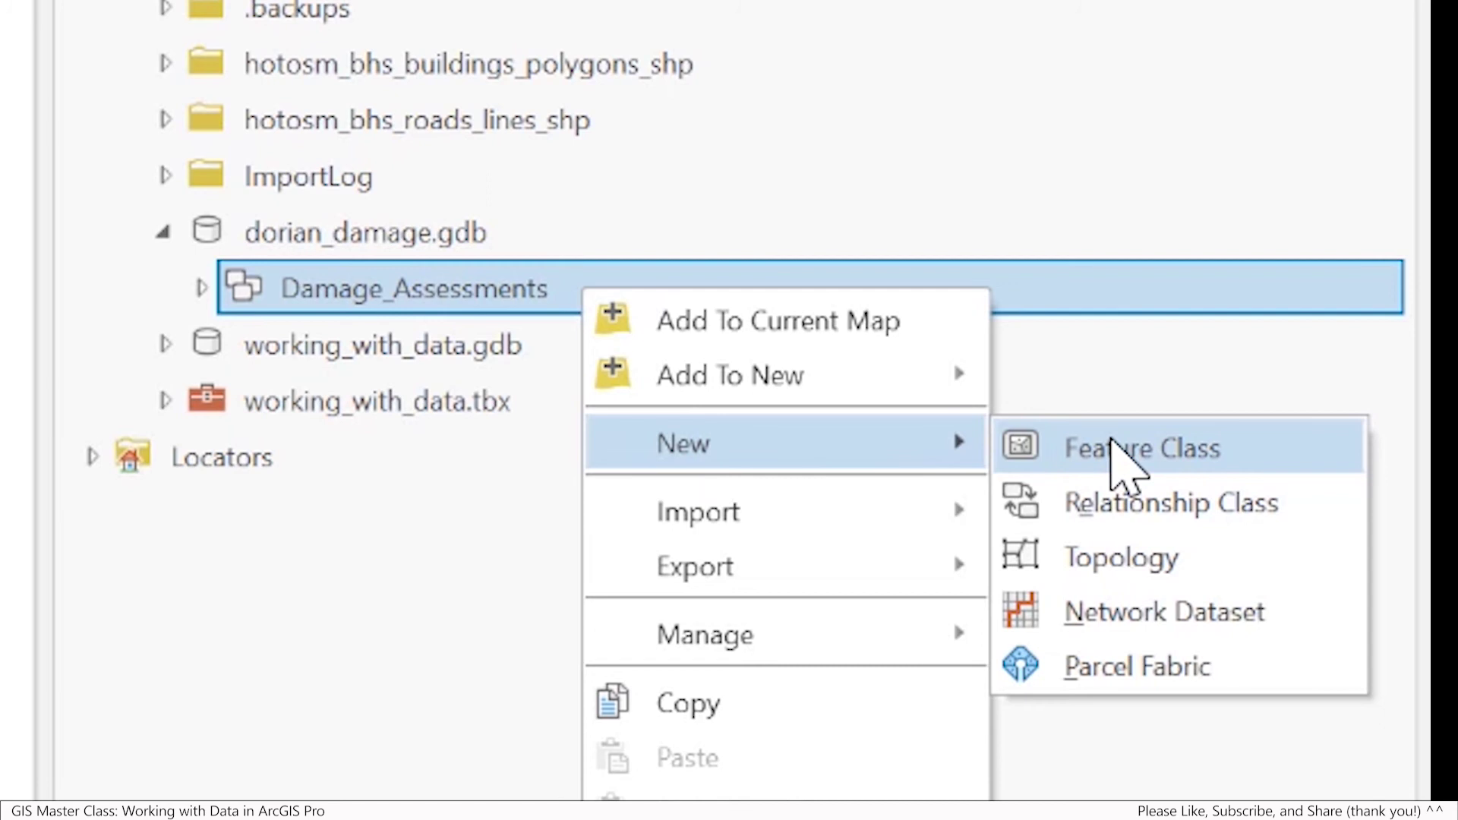
click(1113, 449)
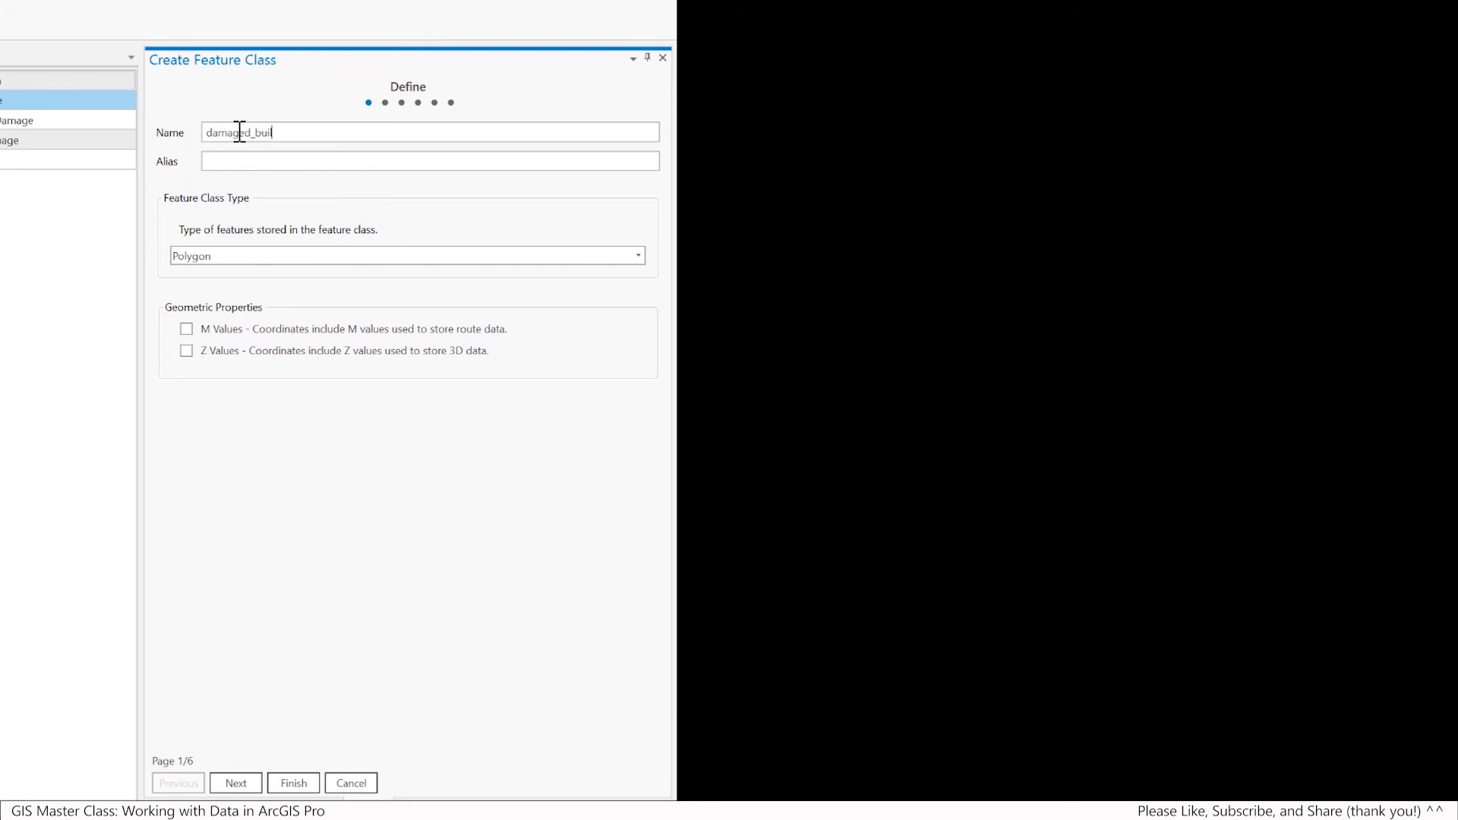
click(242, 256)
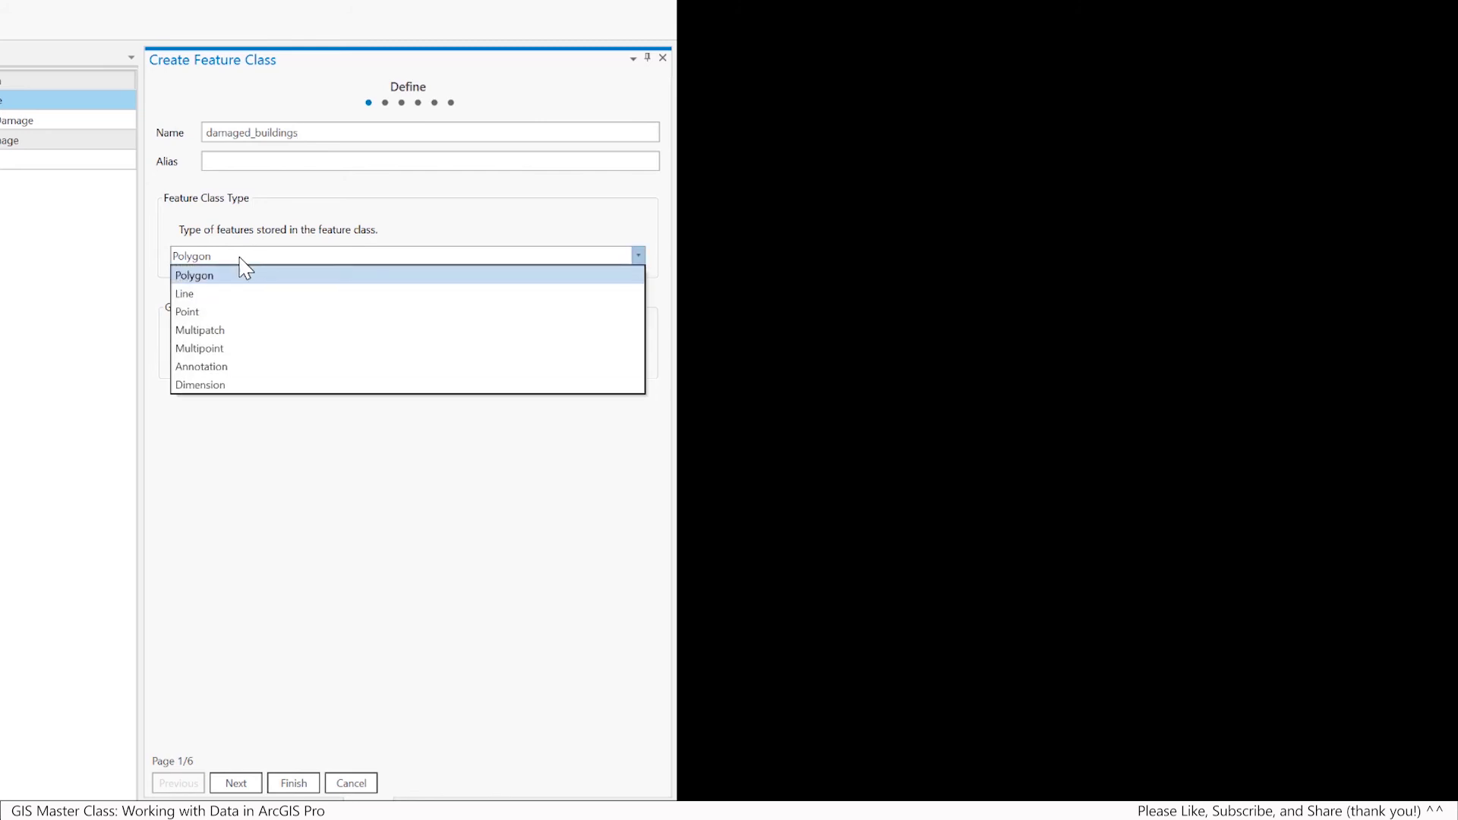
click(216, 278)
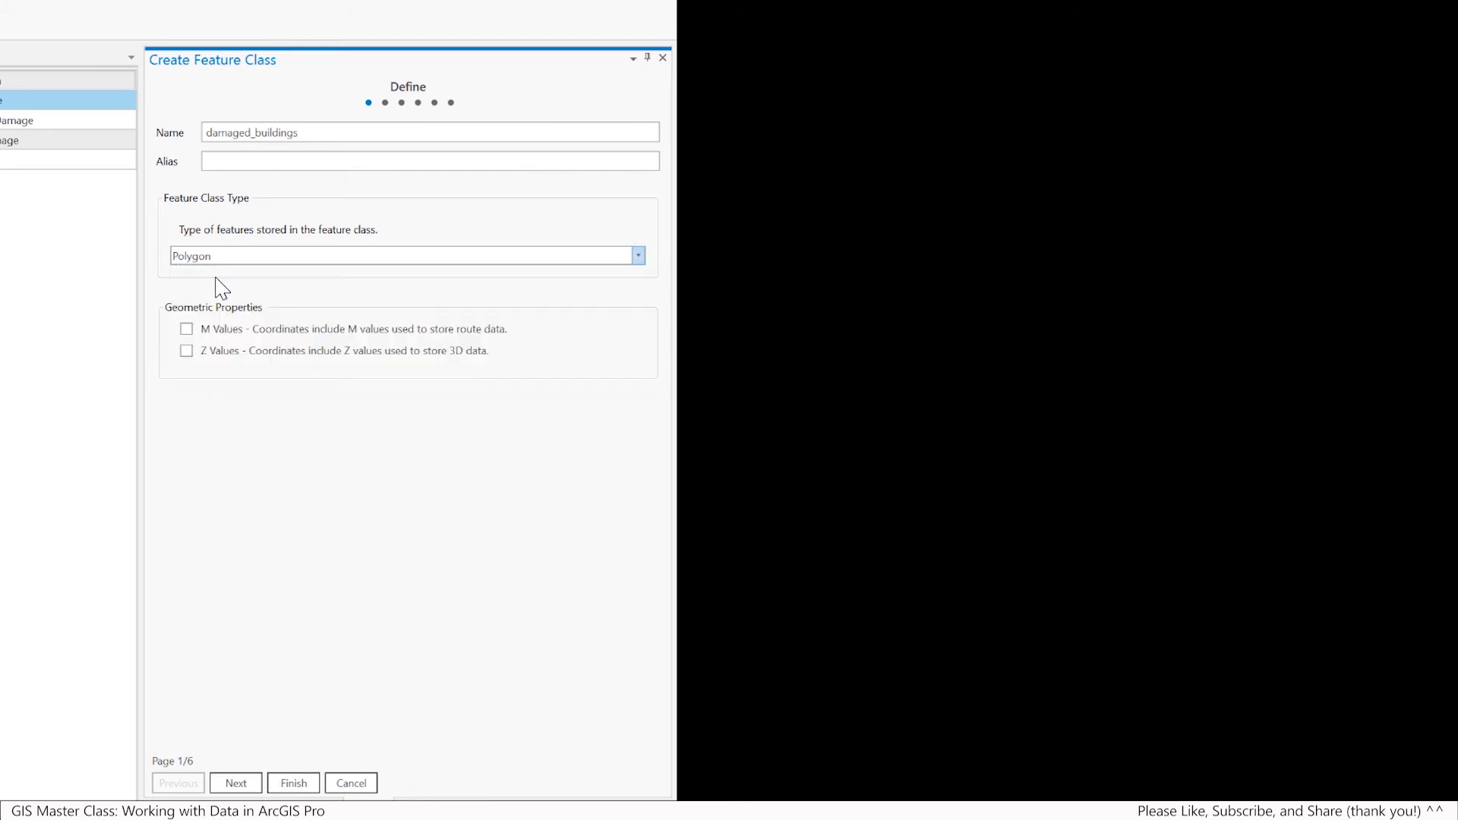
Add a building_id field with data type Short Integer
click(236, 783)
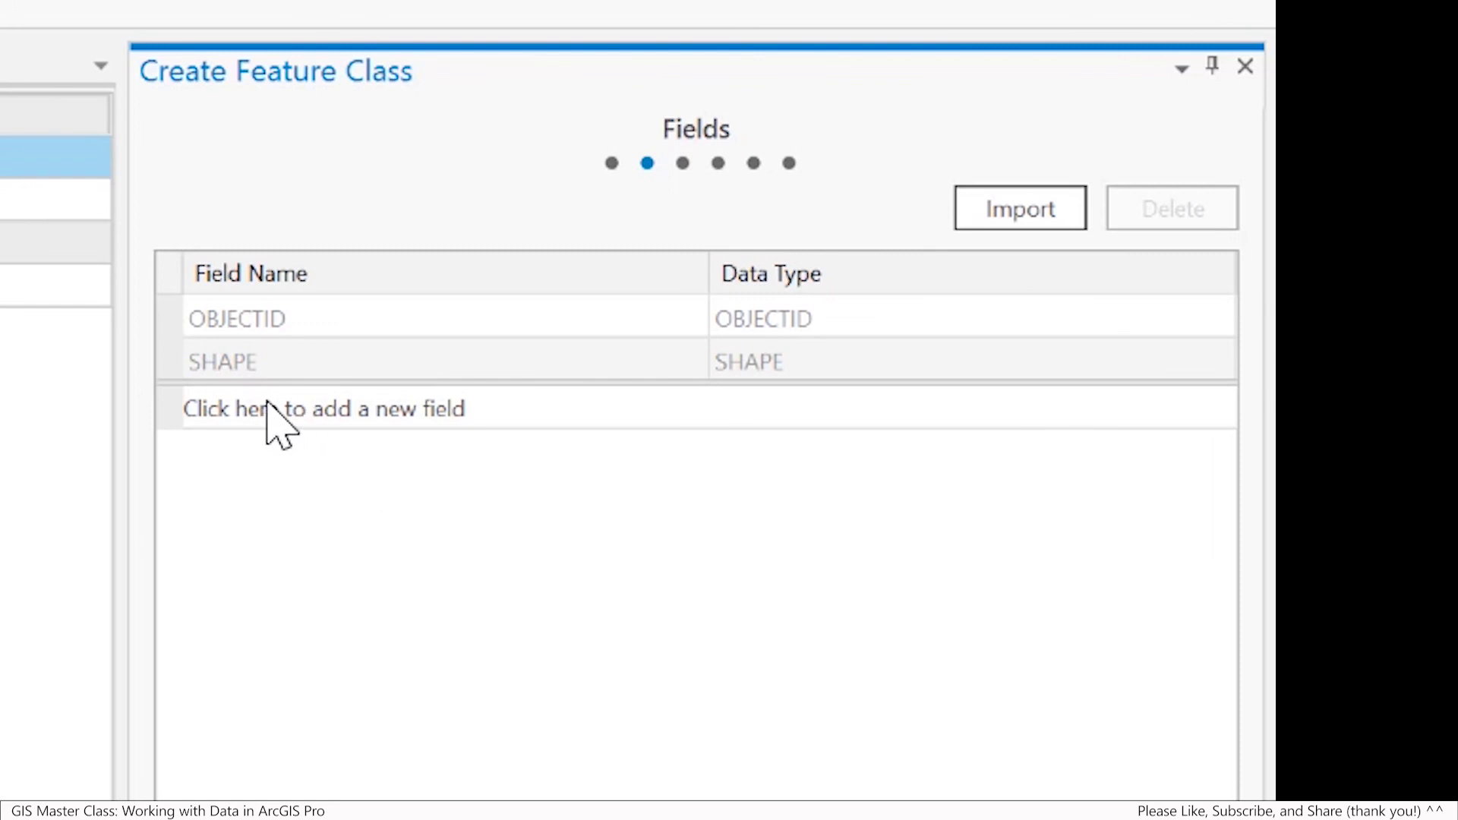
click(281, 413)
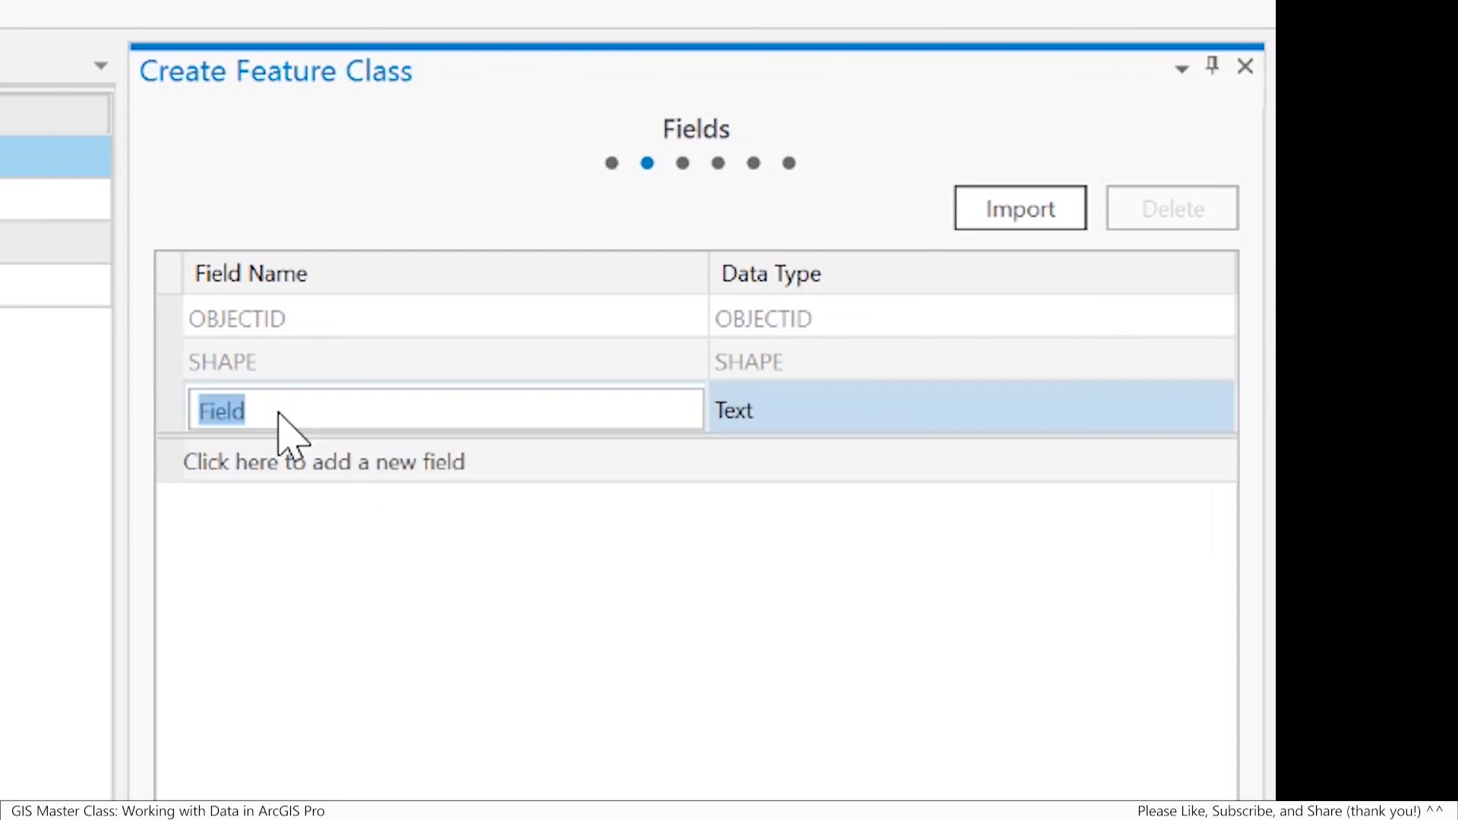
text(bu)
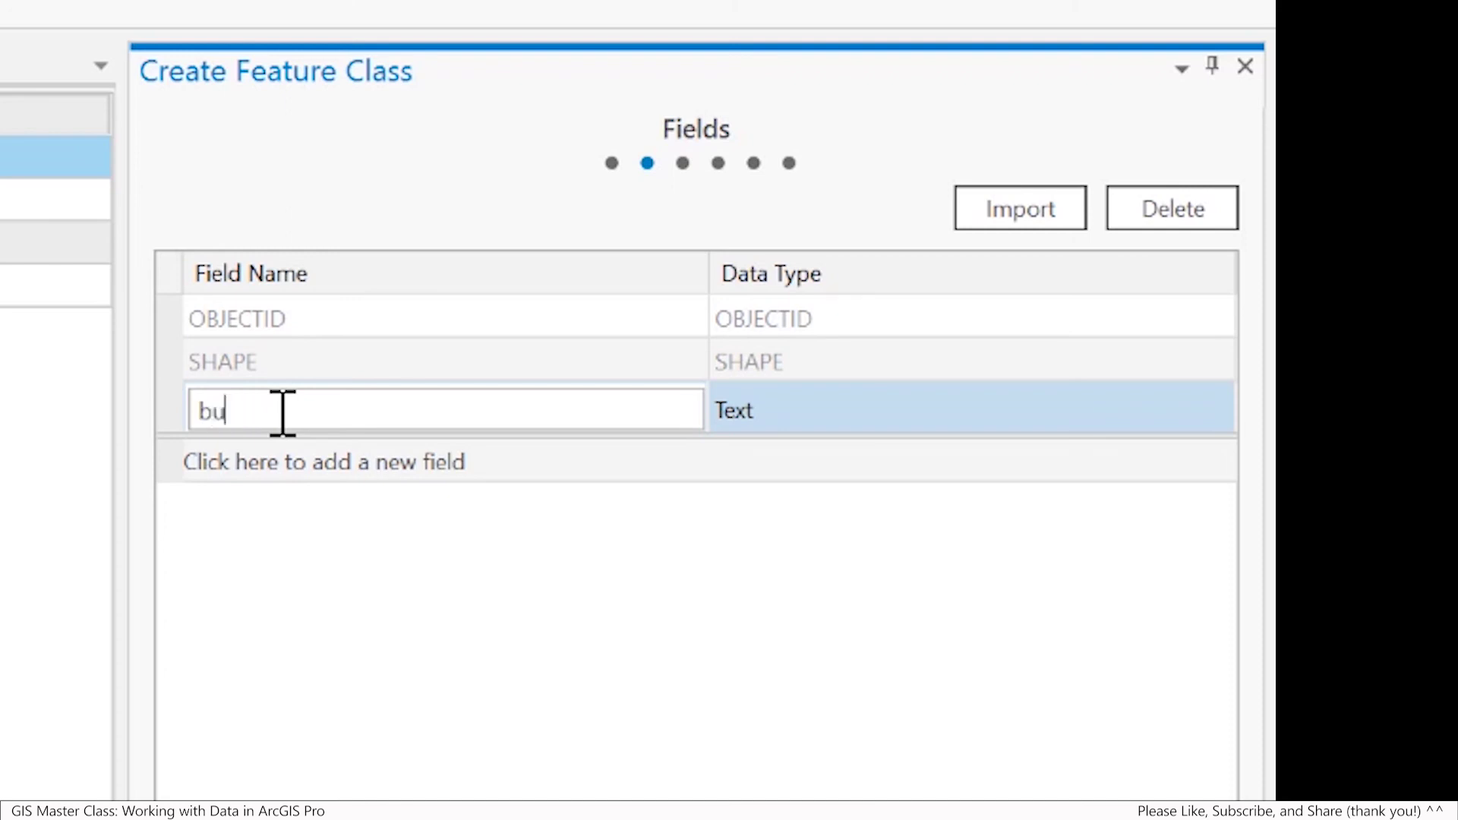
text(ilding_id)
click(807, 410)
click(851, 404)
click(850, 408)
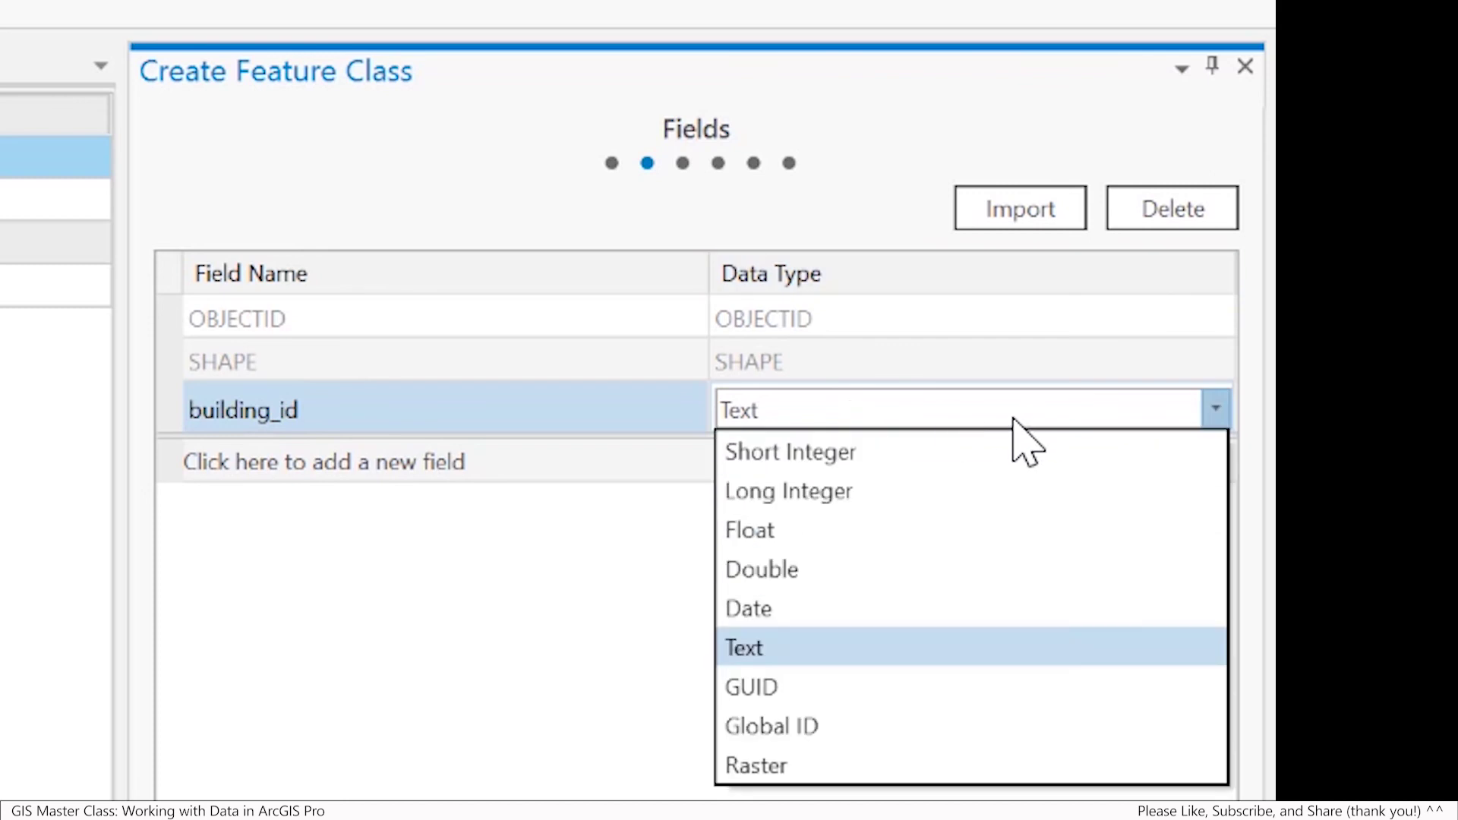
click(932, 454)
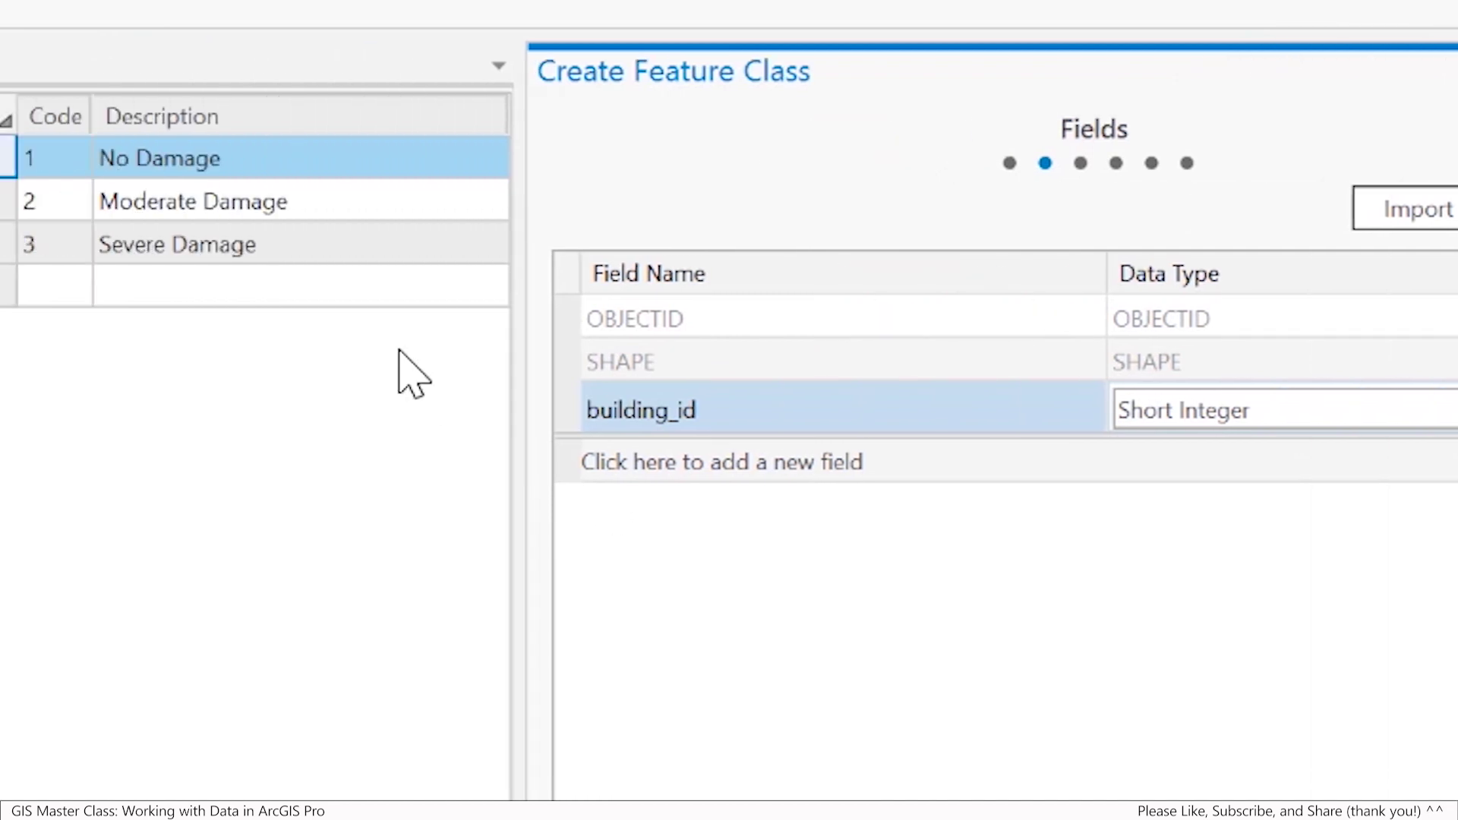
Add a damage_level field, also set to Short Integer
click(689, 463)
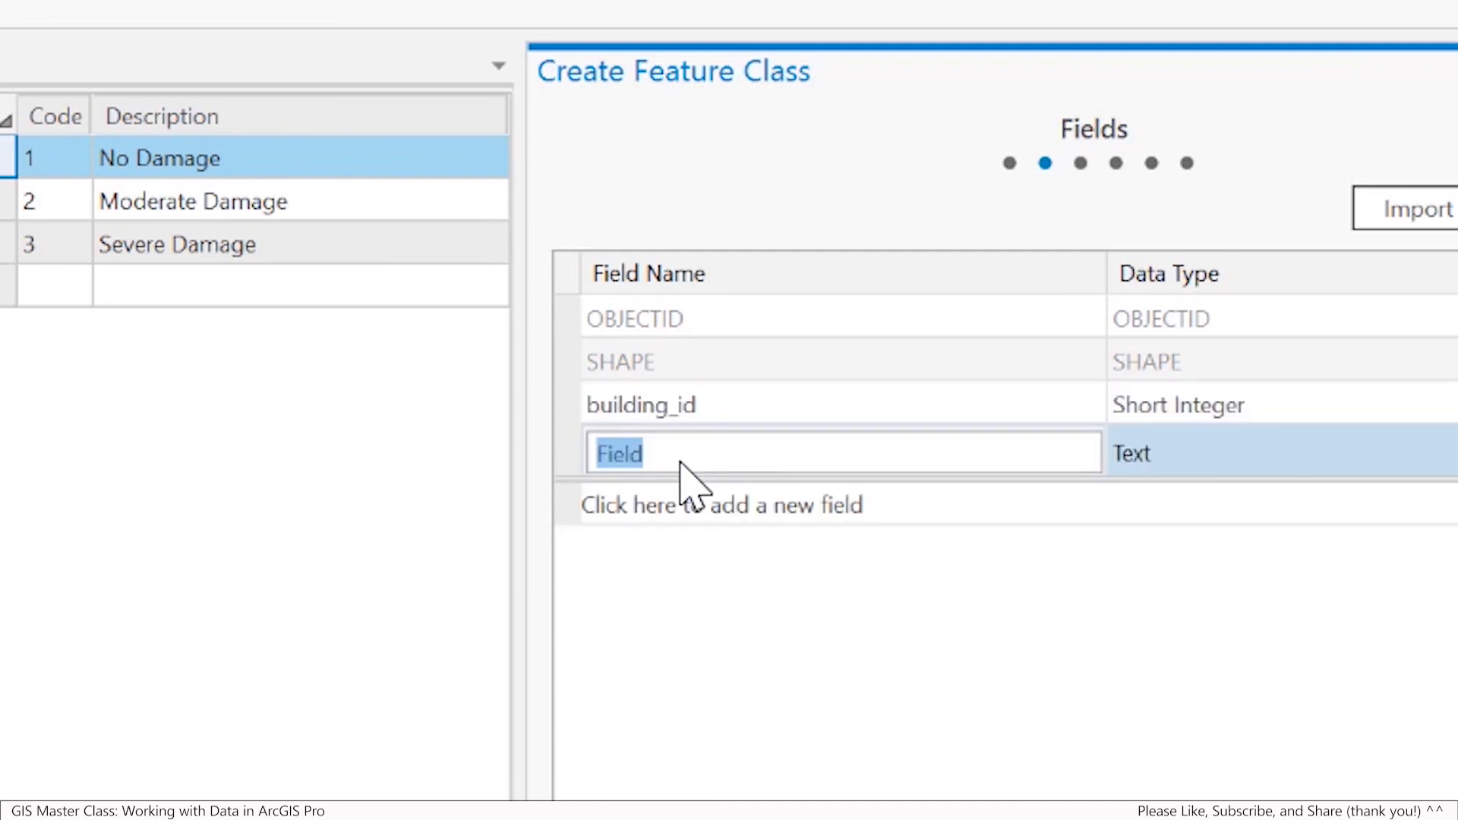
text(da)
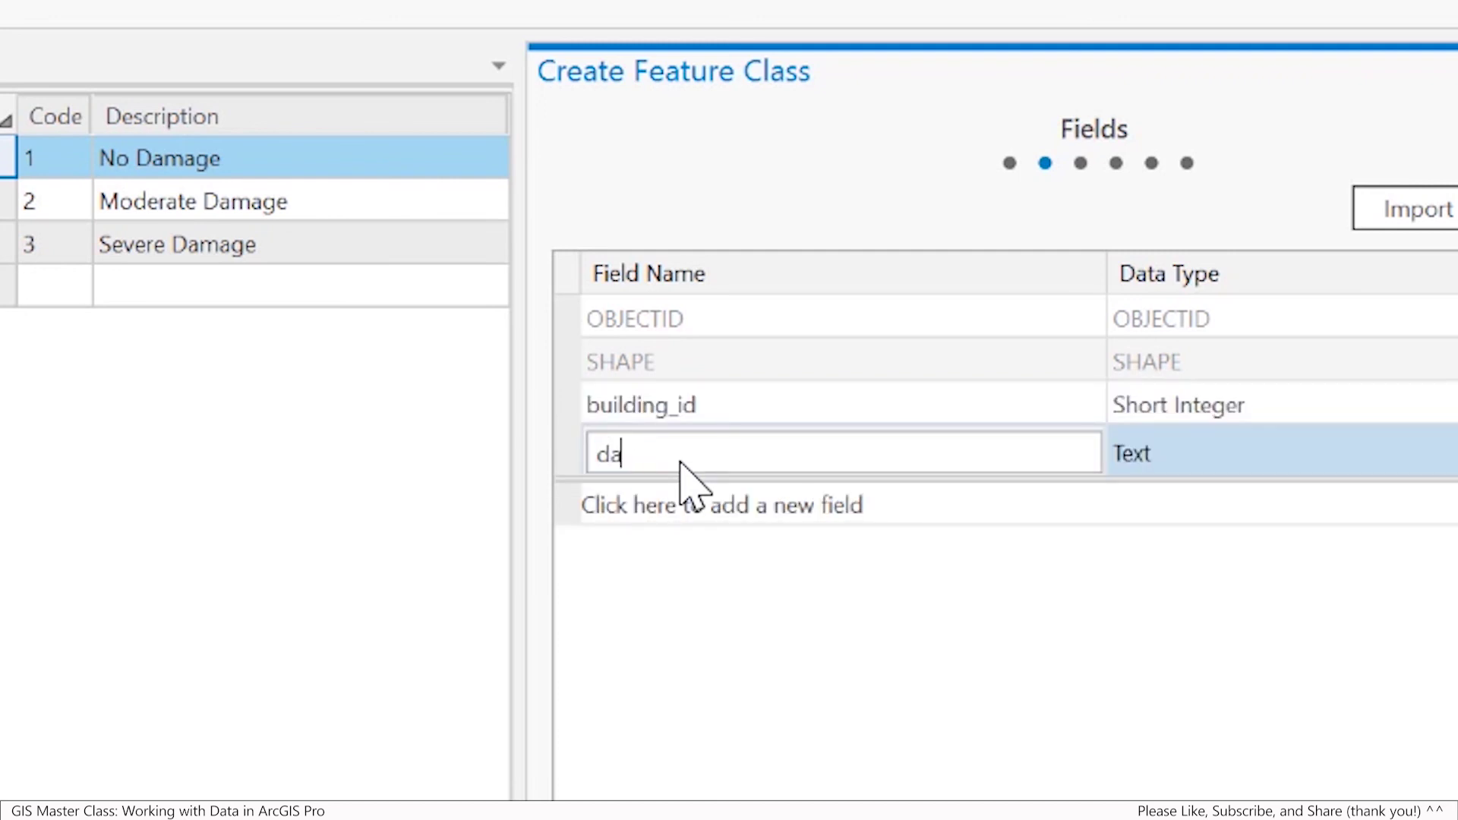
text(mage_level)
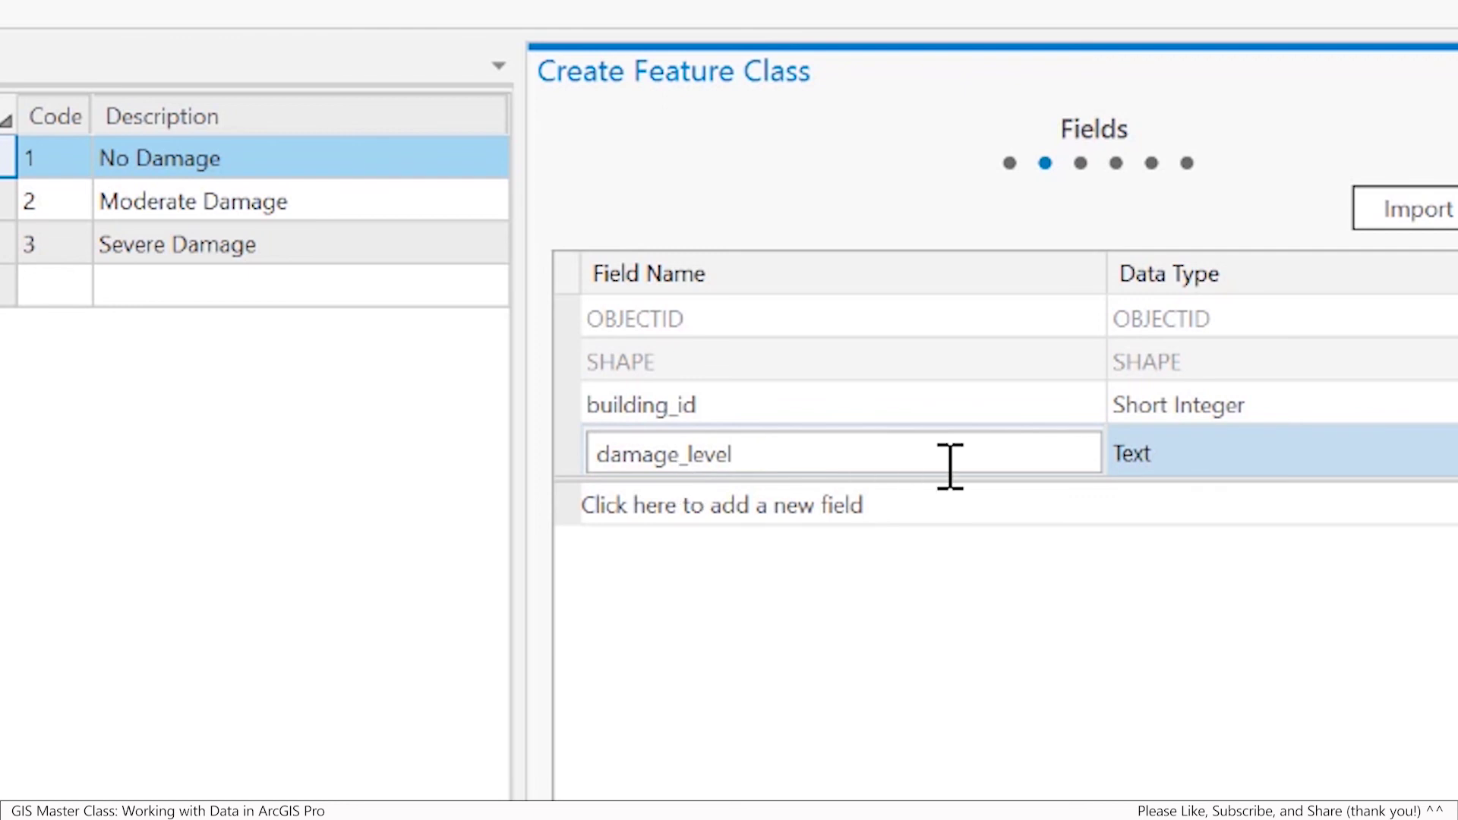
click(1160, 460)
click(1166, 463)
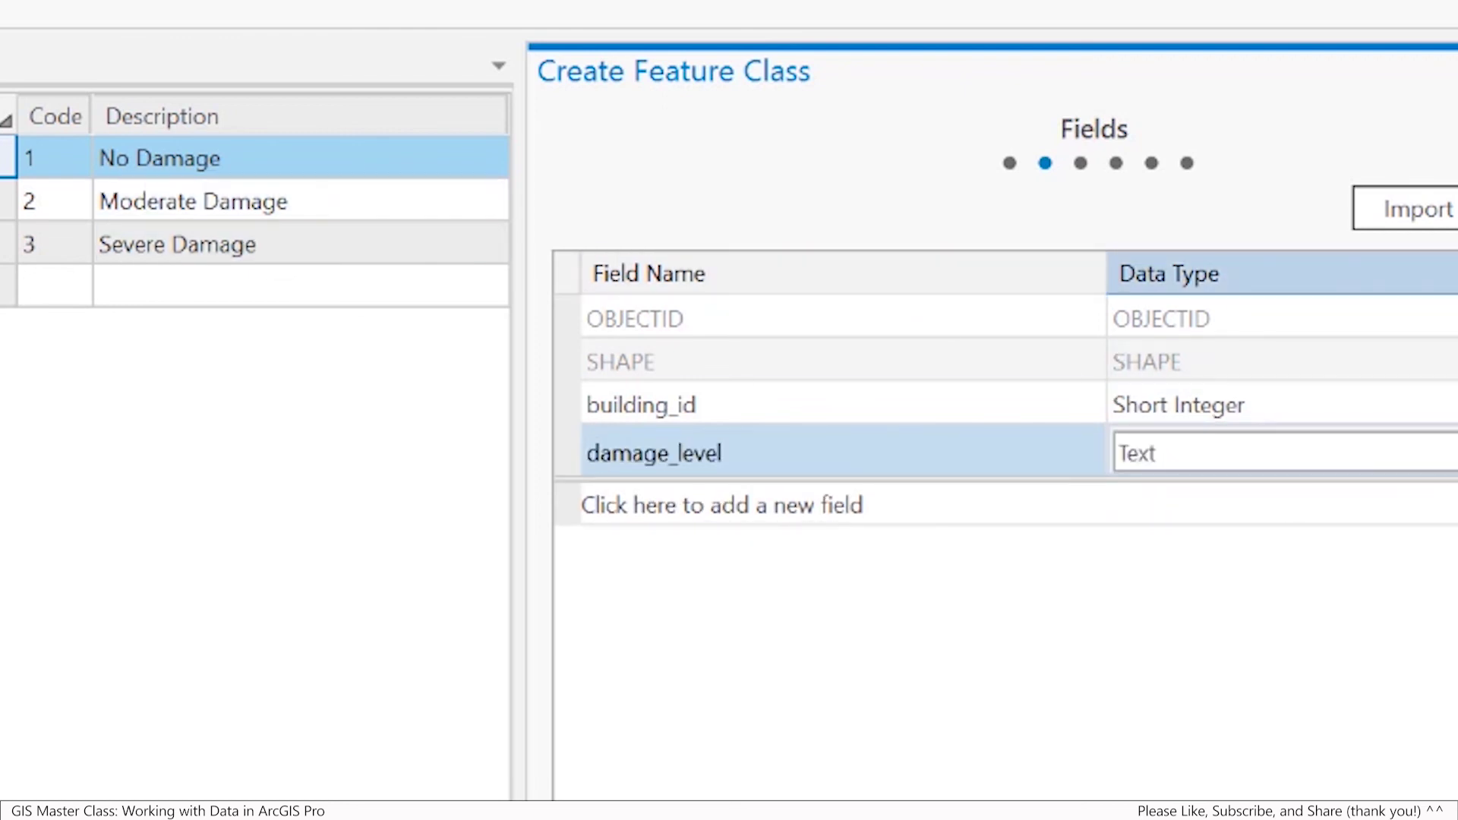
key(alt+Down)
click(1295, 497)
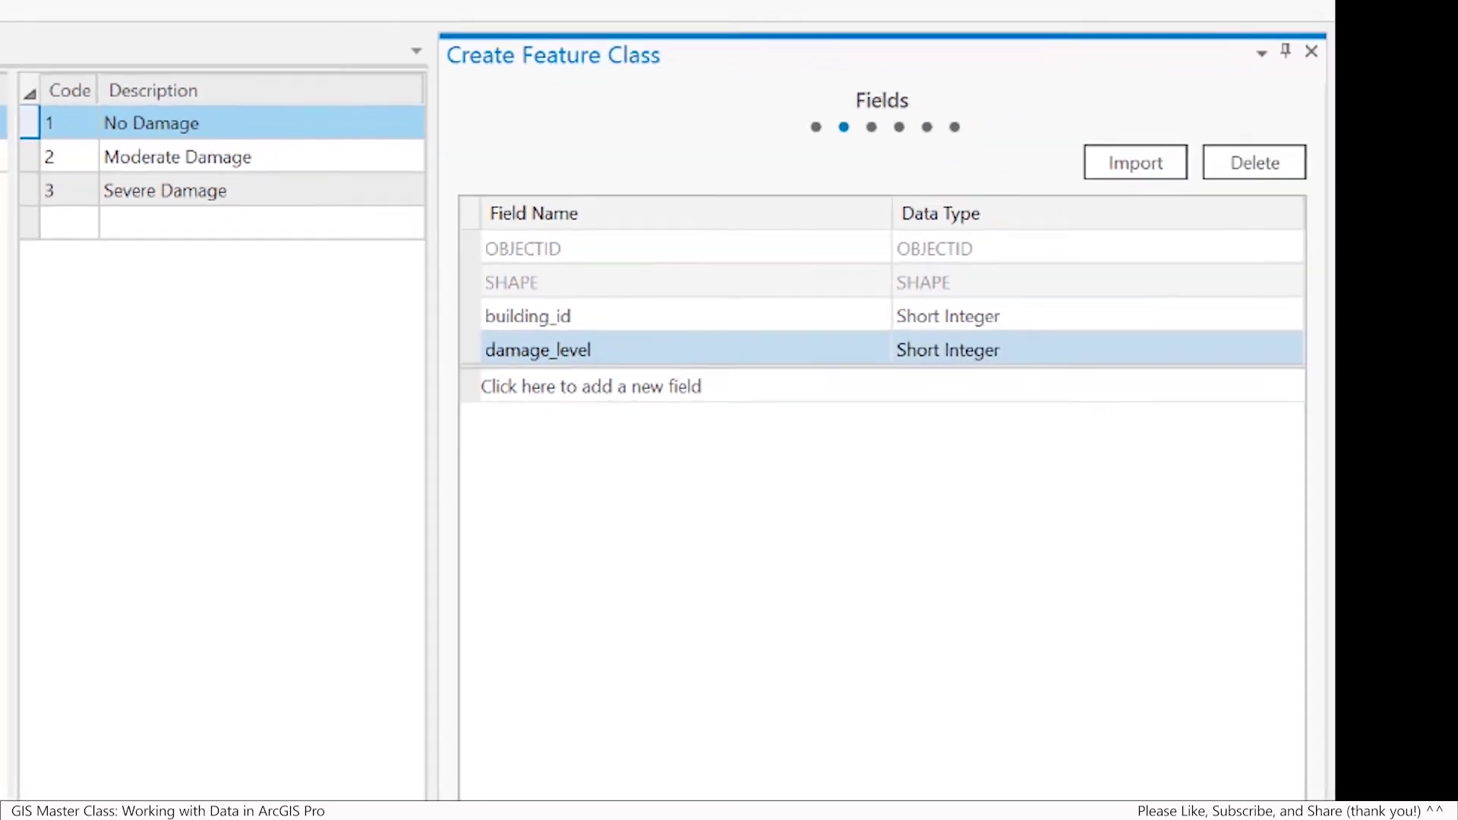
click(395, 739)
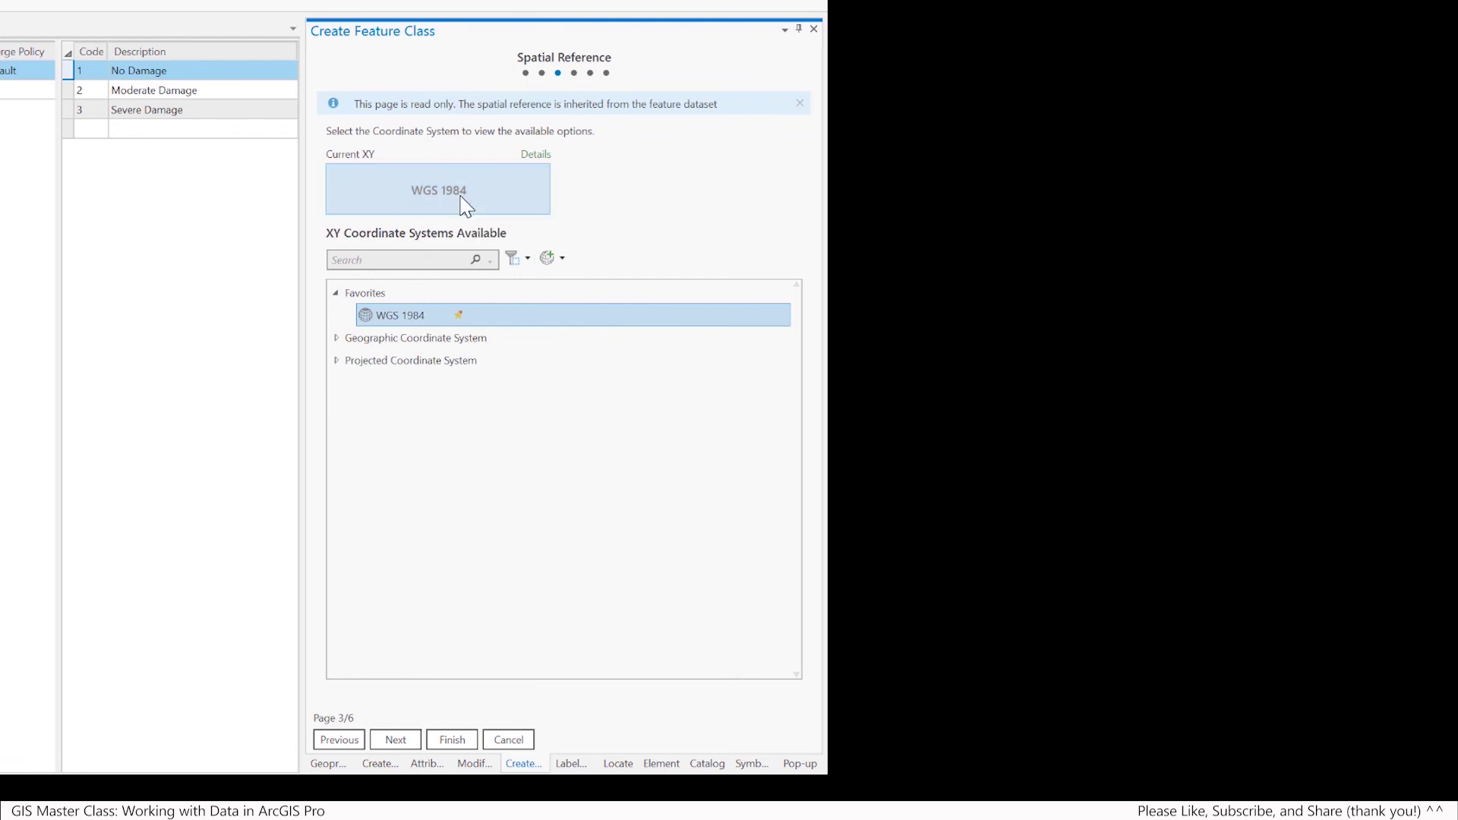
Keep the inherited WGS 1984 spatial reference and default tolerance, and create the feature class
click(405, 740)
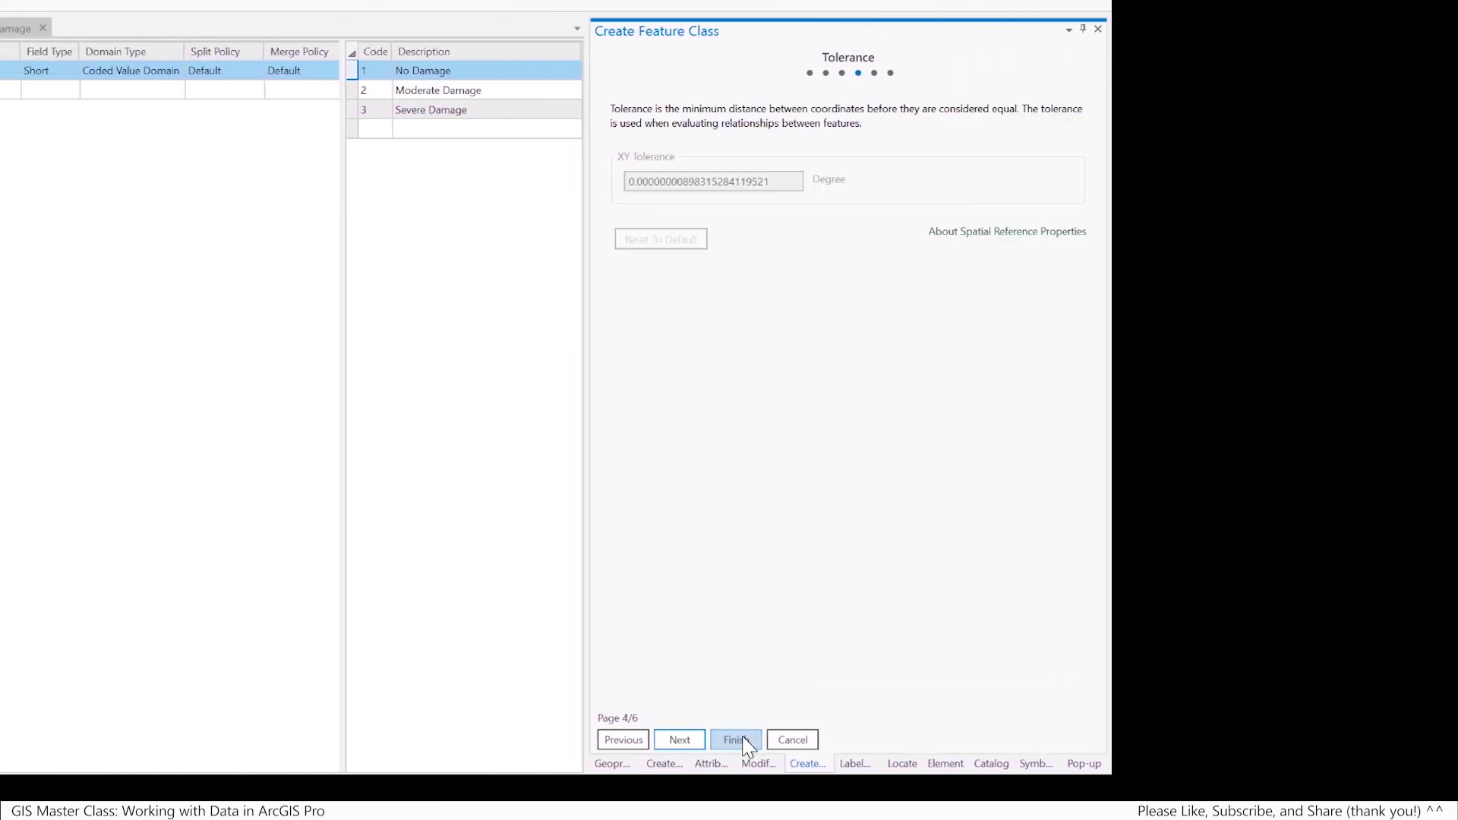
click(1018, 741)
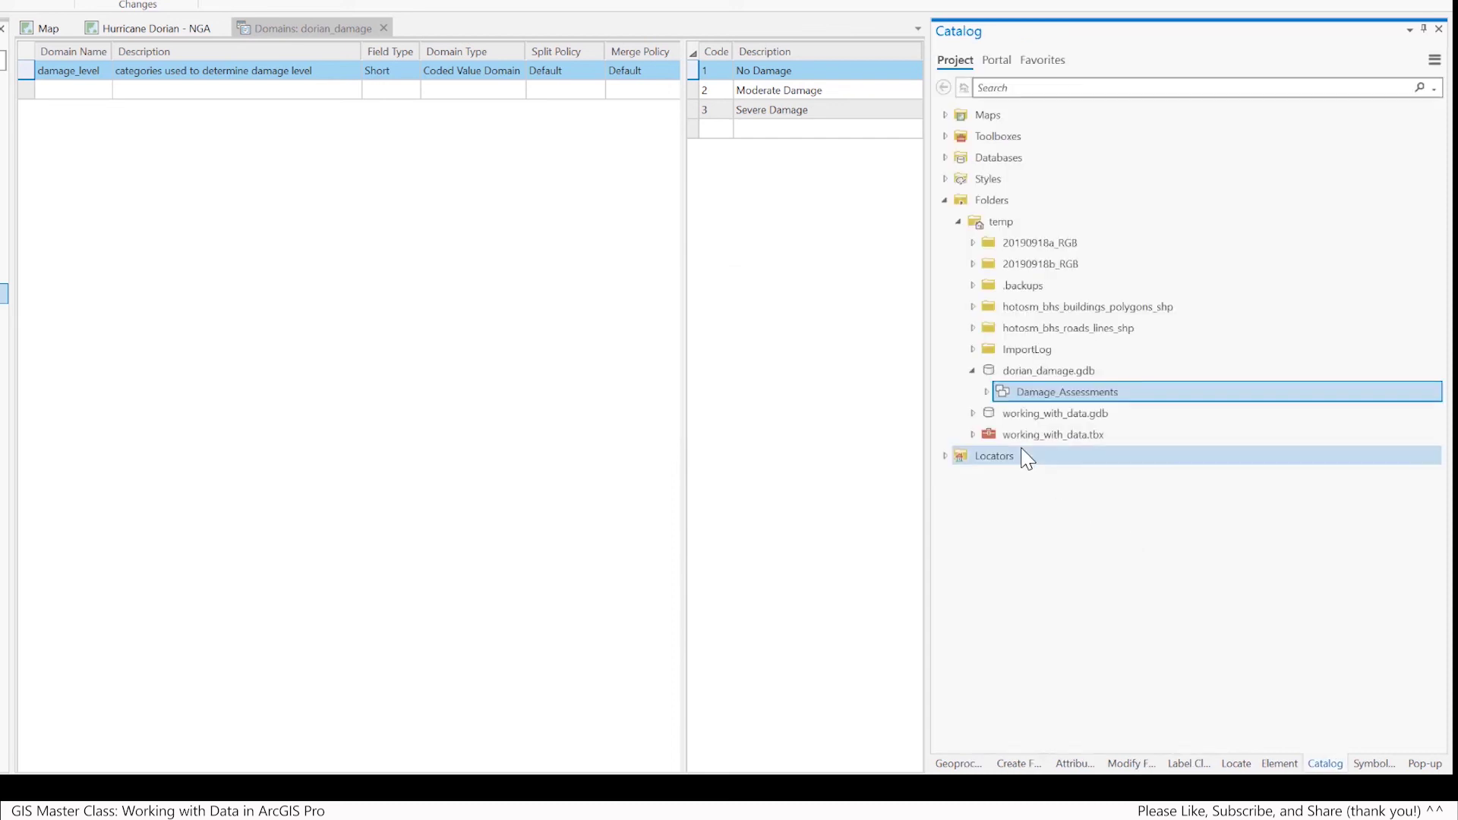
Expand Damage_Assessments and review damaged_buildings, the dataset and dorian_damage.gdb in turn
click(986, 391)
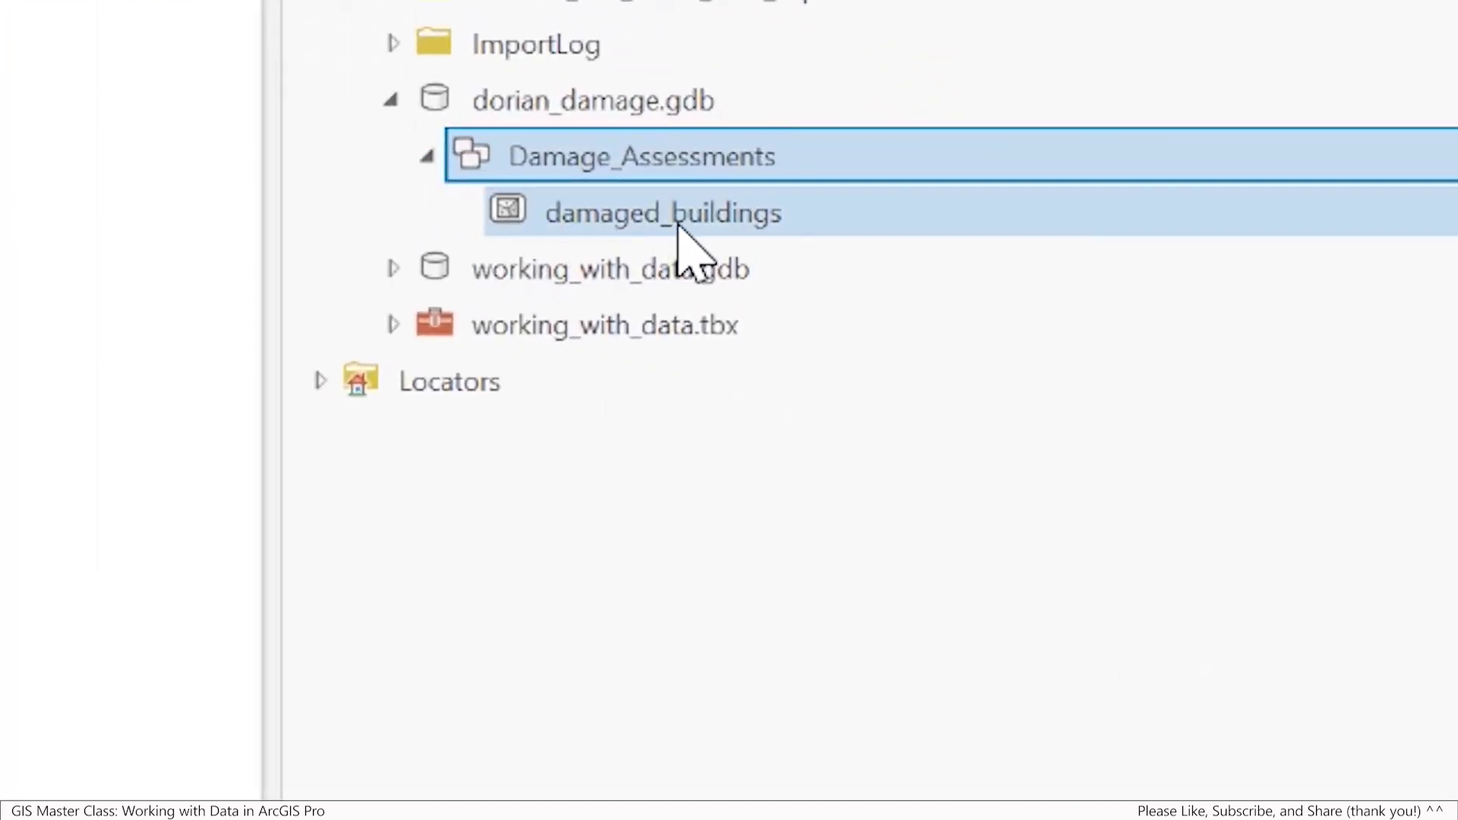
click(838, 223)
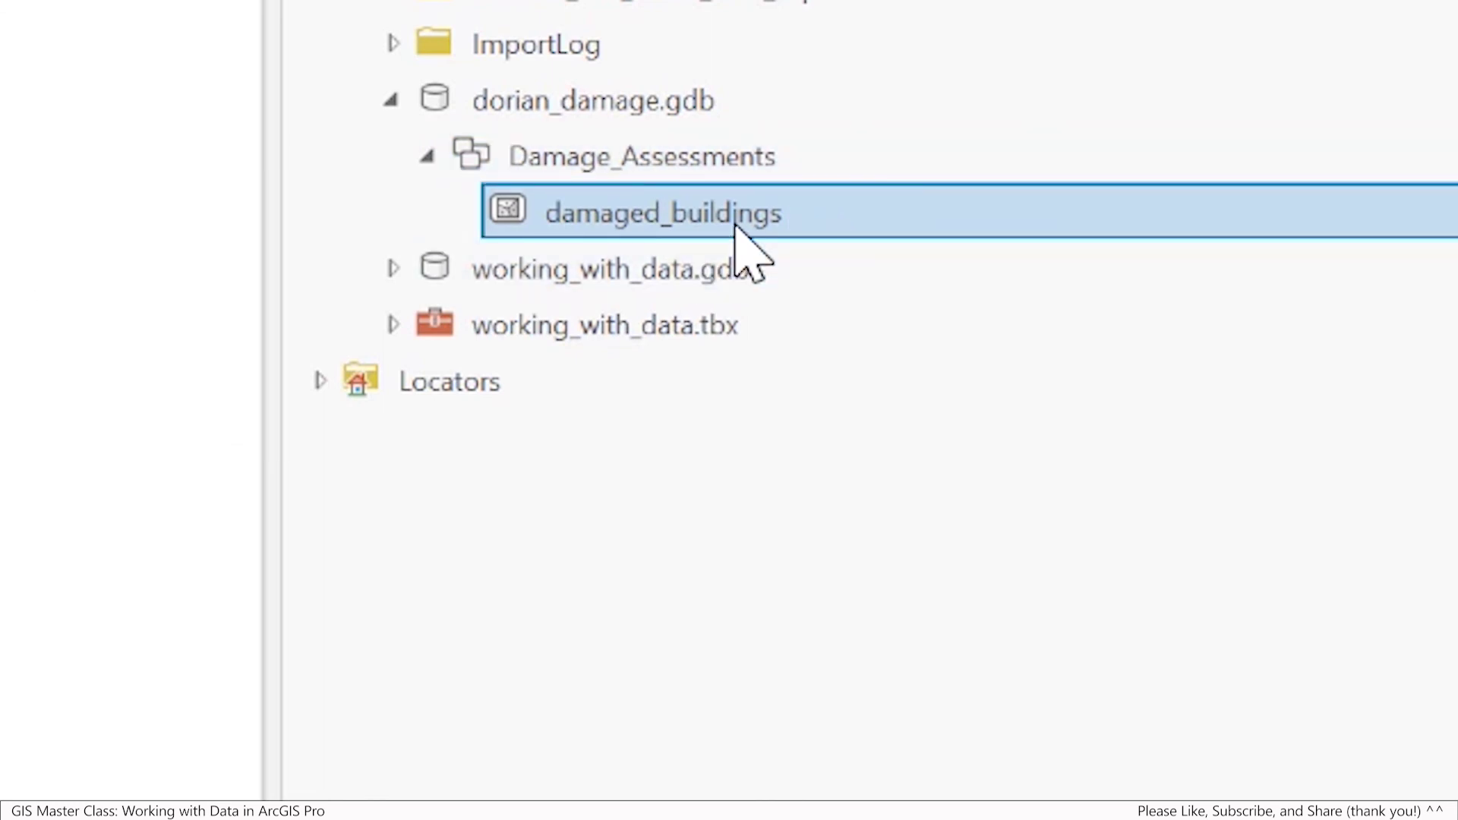
click(726, 162)
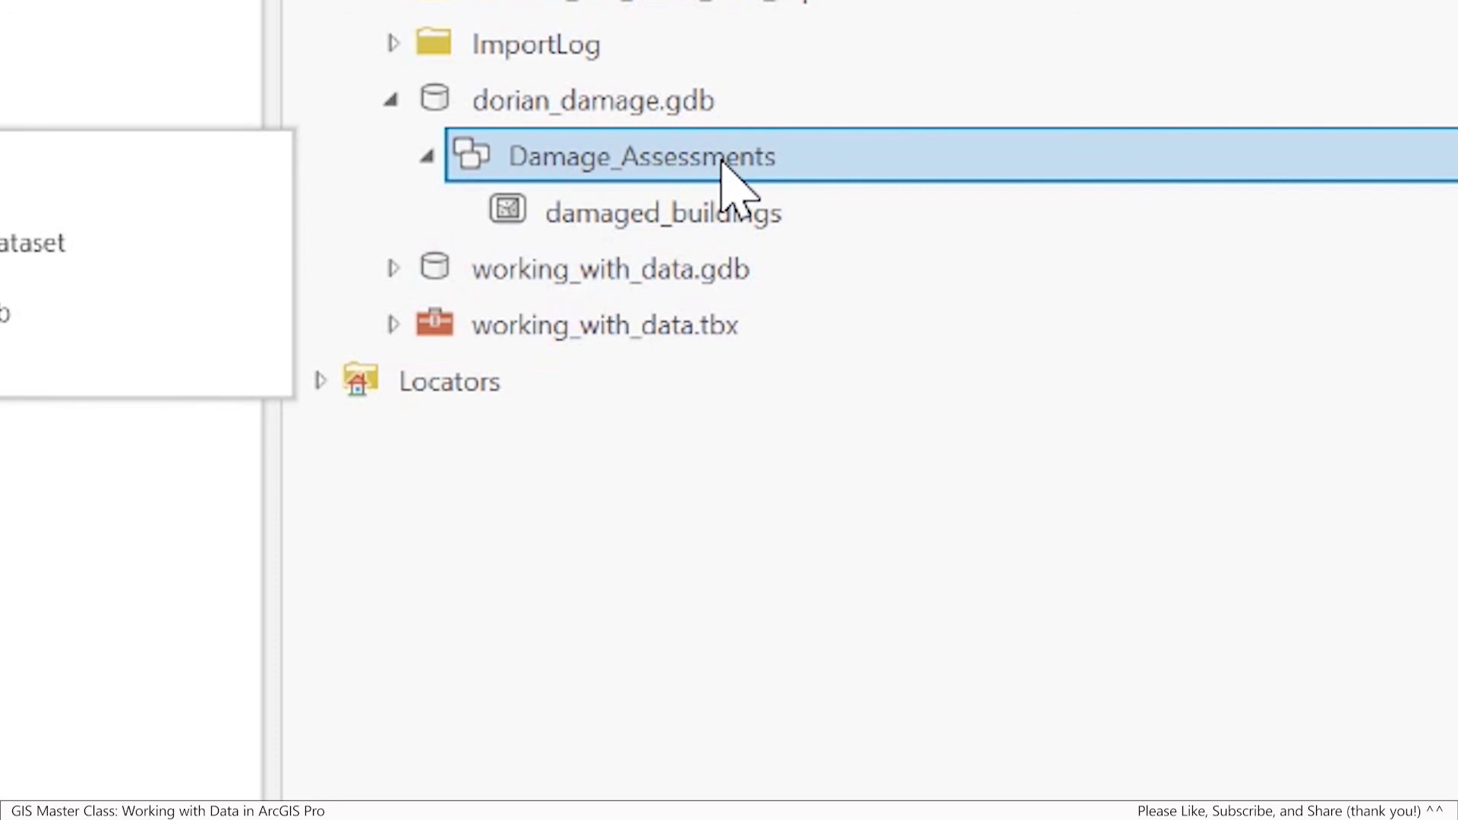
click(641, 107)
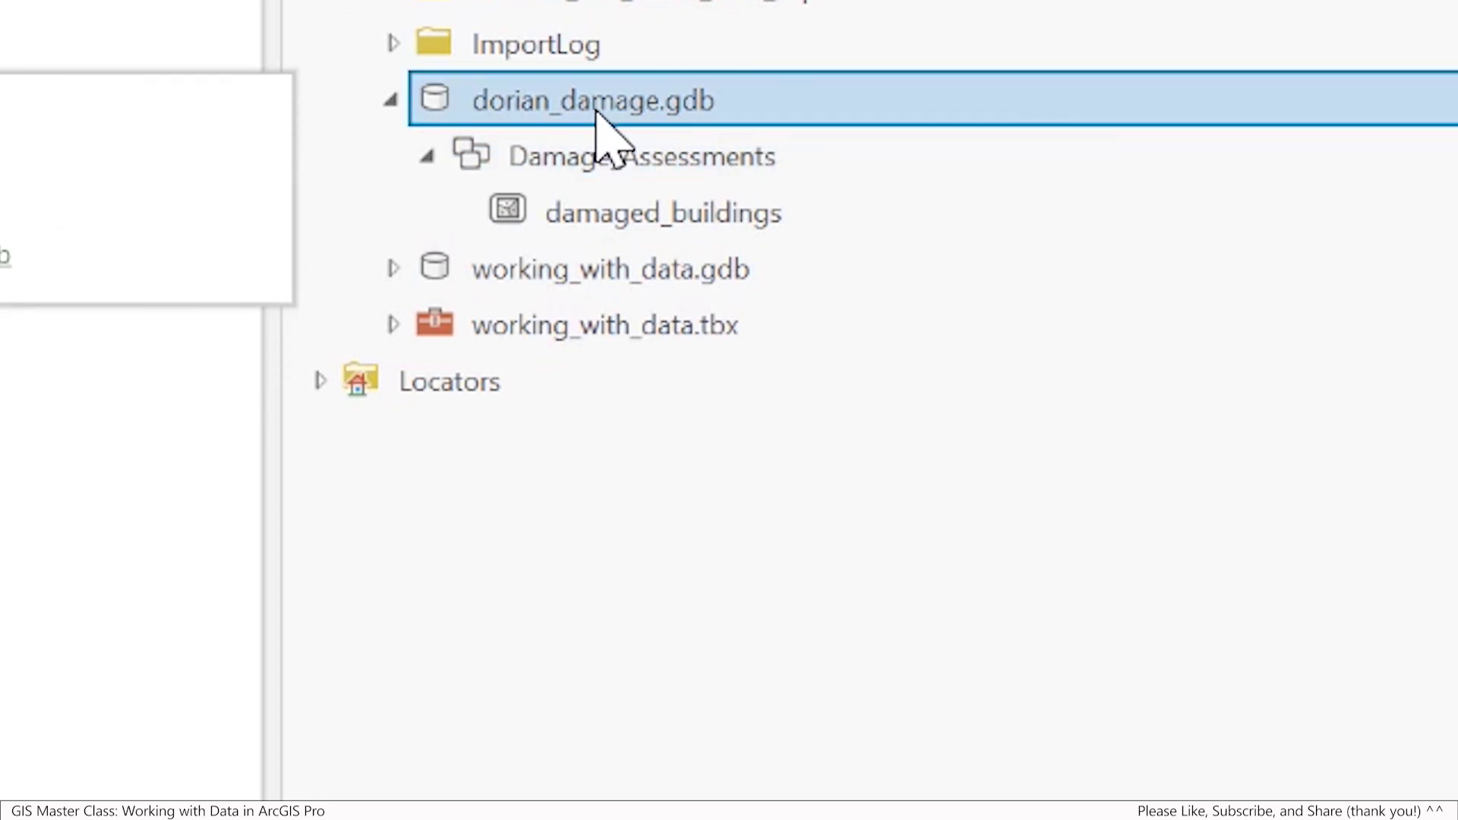